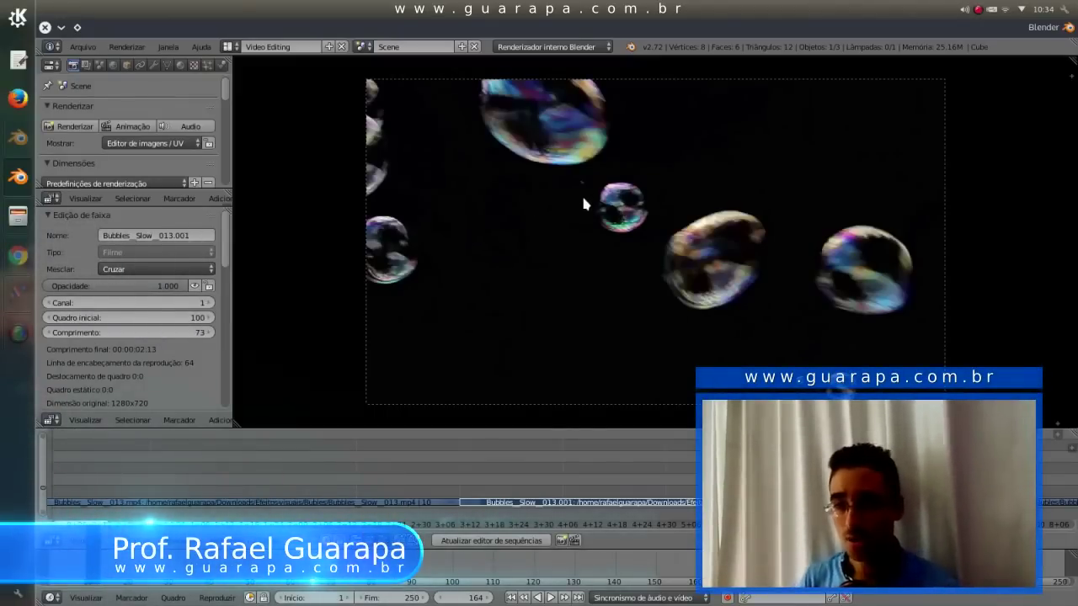
# Step: View the rendered frame full screen, then return and go to frame 125
pyautogui.press('F12')
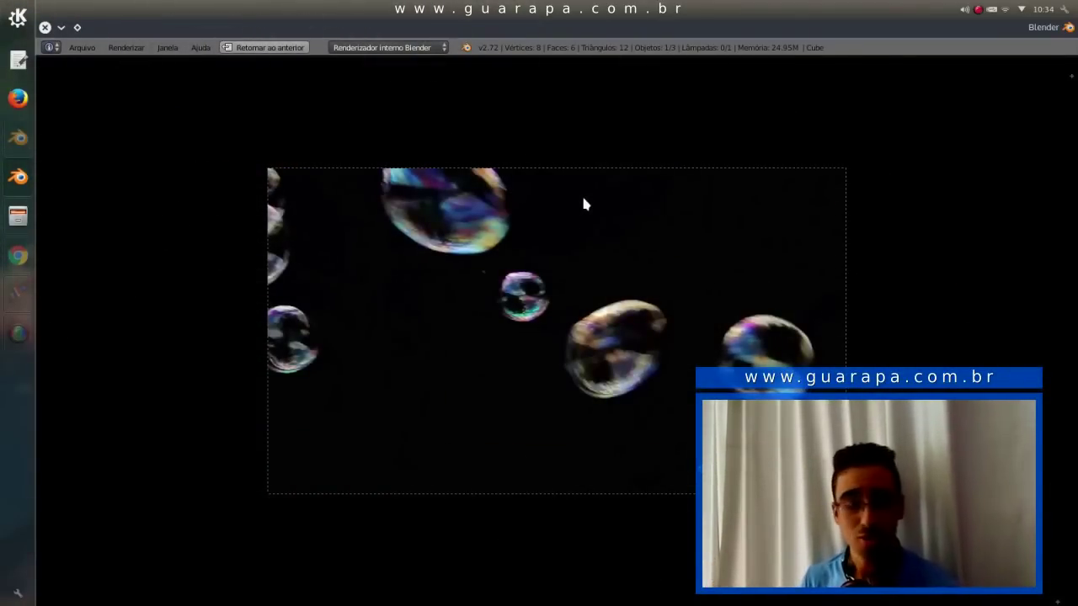
pyautogui.press('Escape')
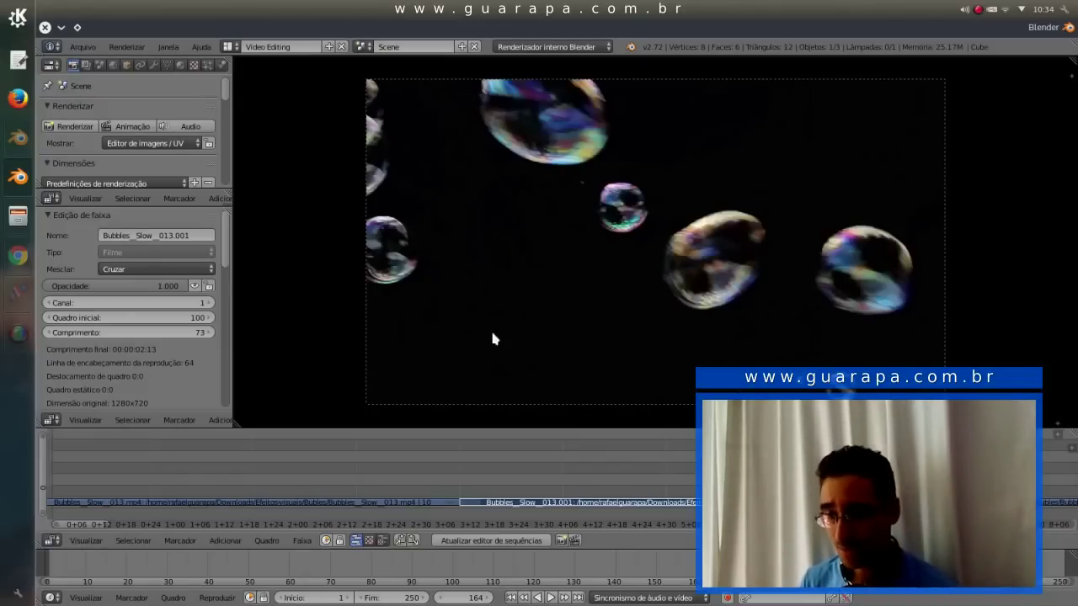
pyautogui.click(563, 437)
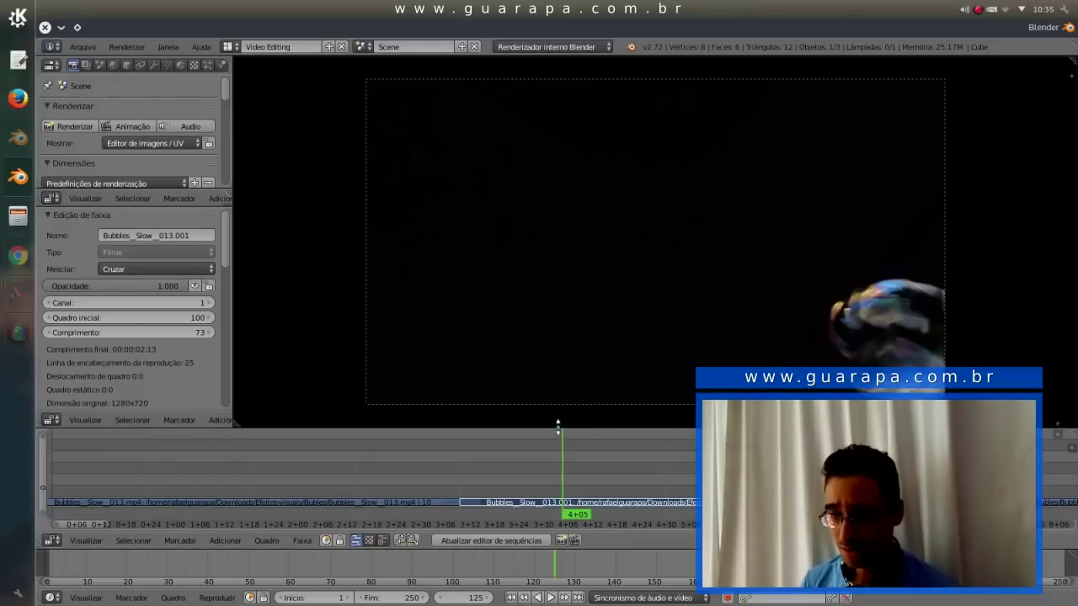
# Step: Make the sequencer taller, shrink the preview and the timeline, and hide the preview header
pyautogui.moveTo(558, 429); pyautogui.dragTo(556, 418)
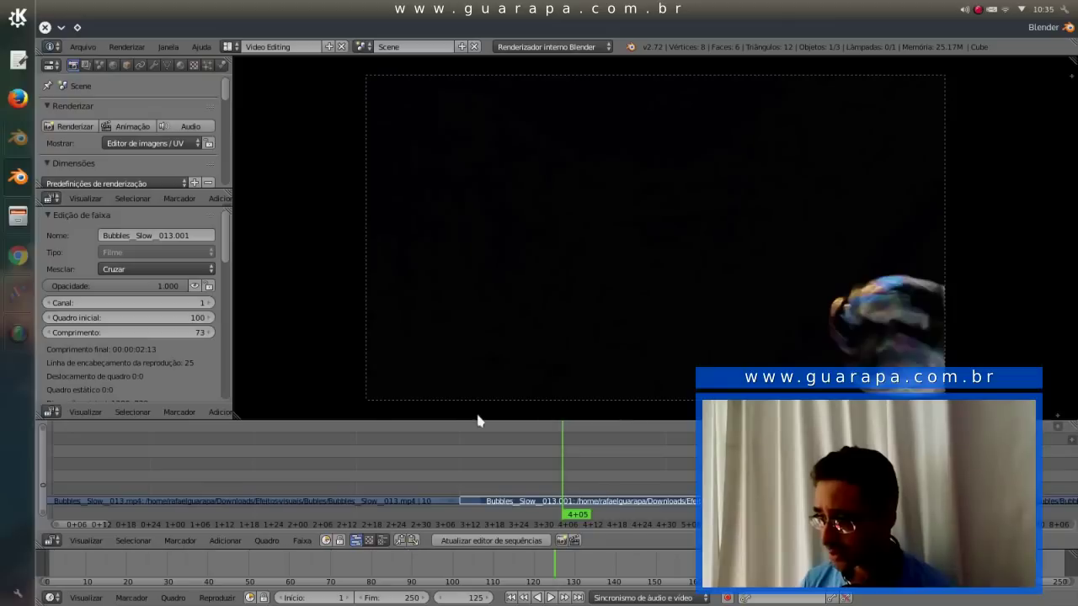
pyautogui.moveTo(1056, 411); pyautogui.dragTo(1053, 402)
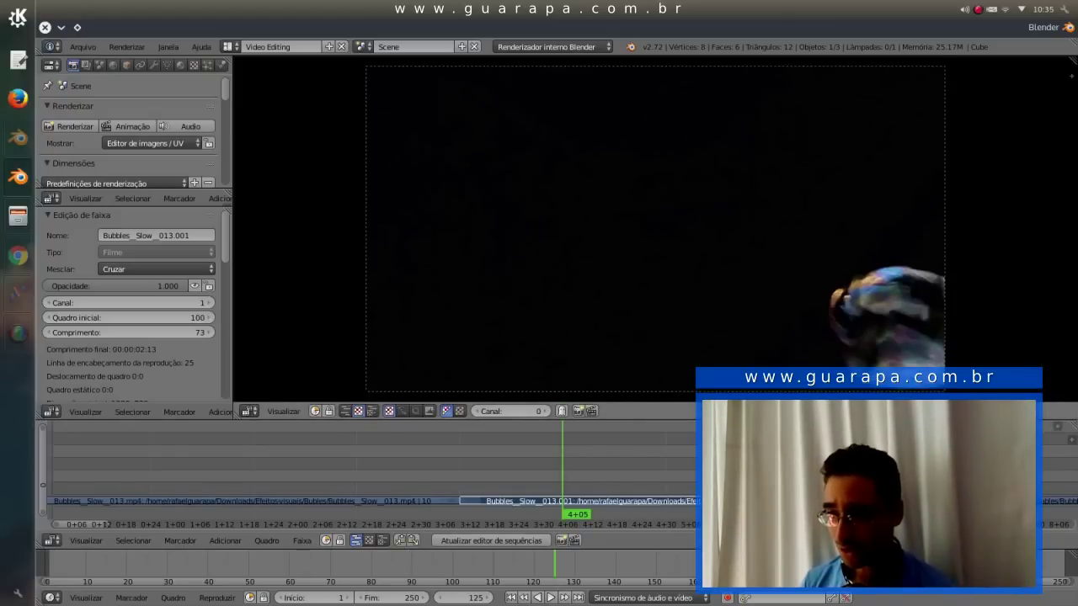
pyautogui.moveTo(1045, 405); pyautogui.dragTo(1044, 413)
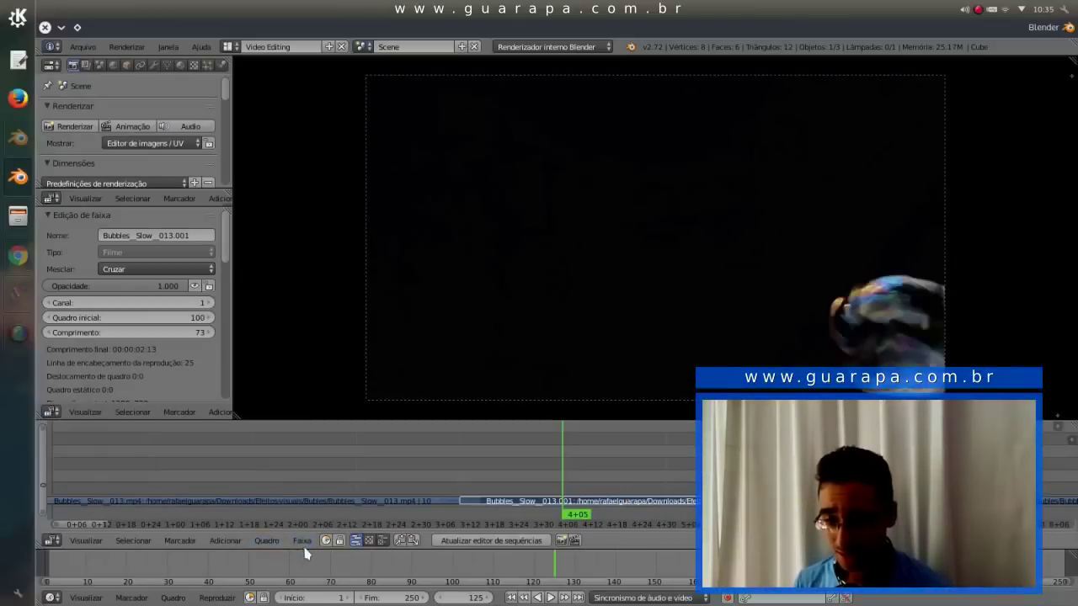
pyautogui.moveTo(304, 548); pyautogui.dragTo(315, 593)
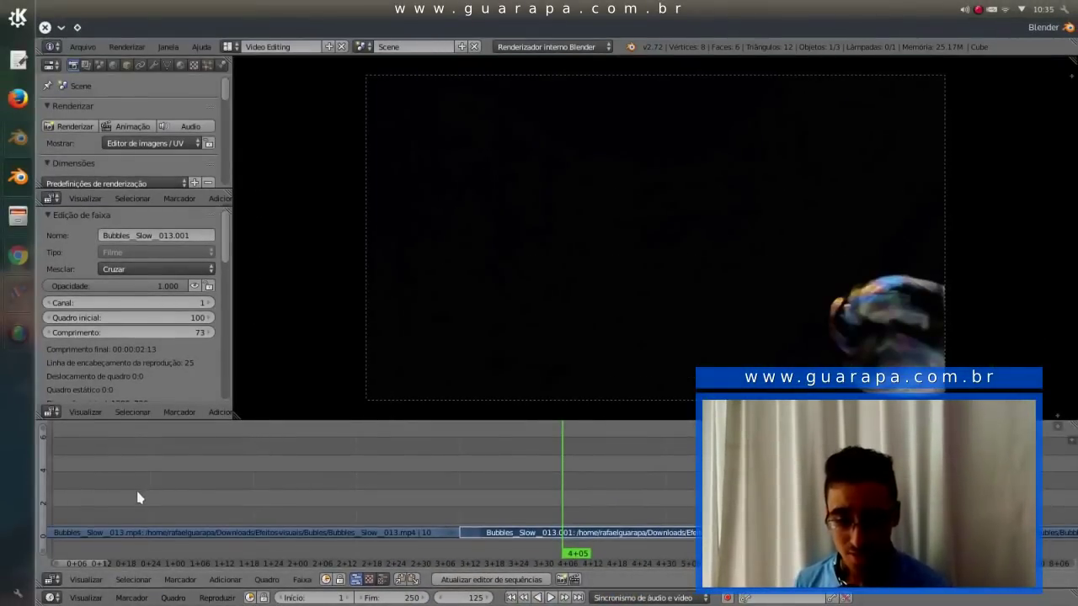
# Step: Apply Cabeçalho > Encolher menus on the timeline header and check the single collapsed menu
pyautogui.rightClick(50, 598)
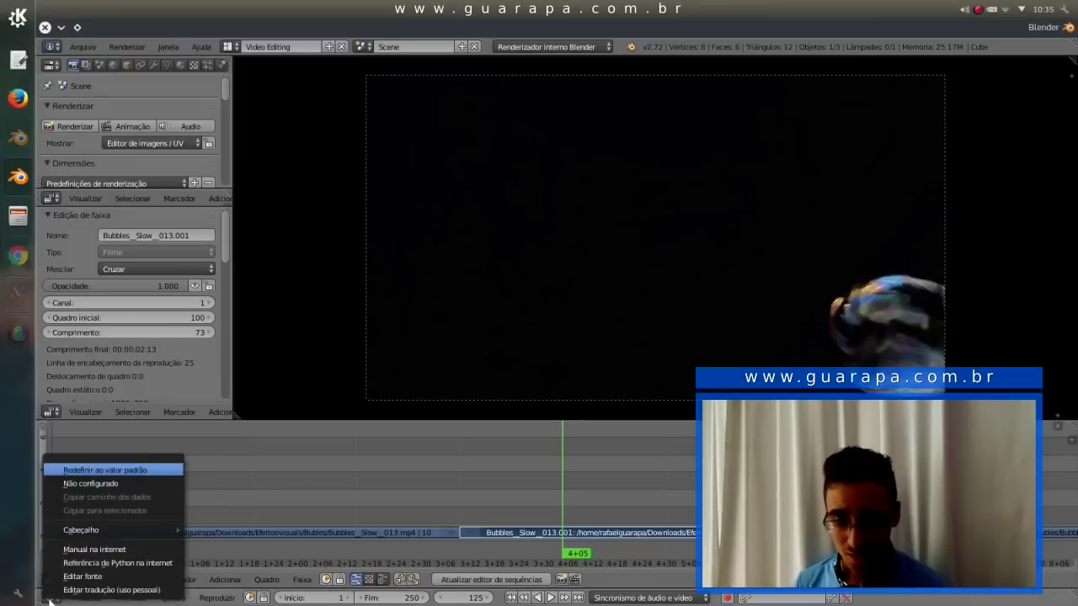
pyautogui.moveTo(164, 530)
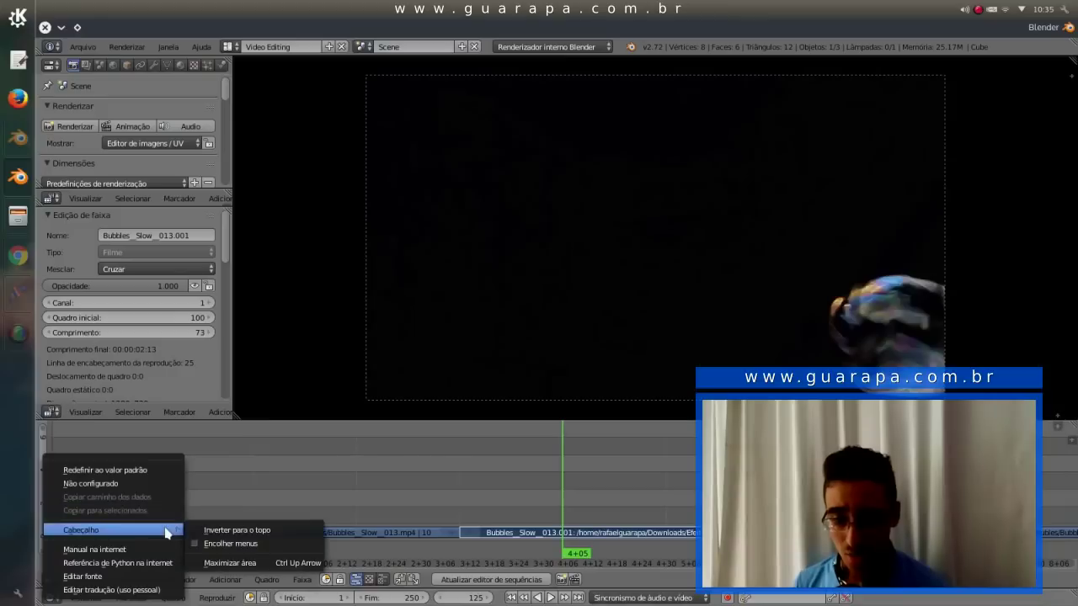
pyautogui.click(225, 548)
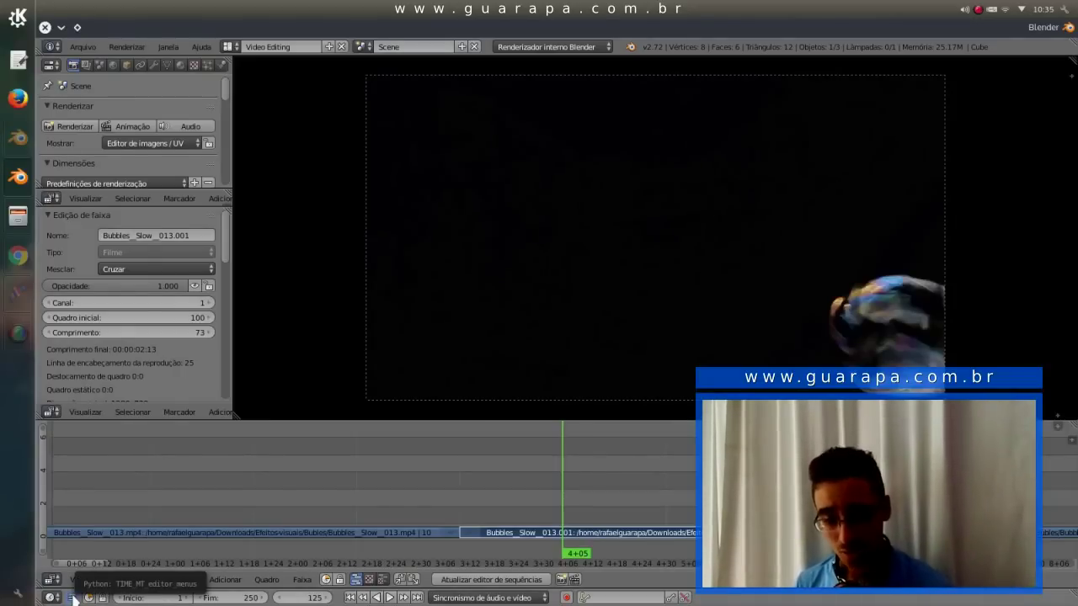
pyautogui.click(74, 600)
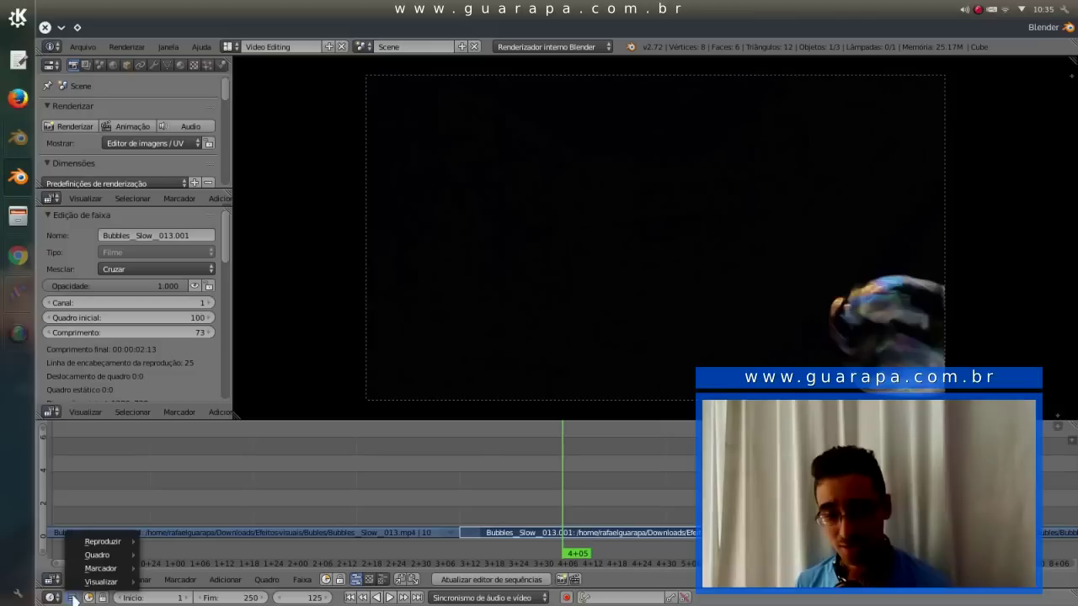
pyautogui.moveTo(115, 585)
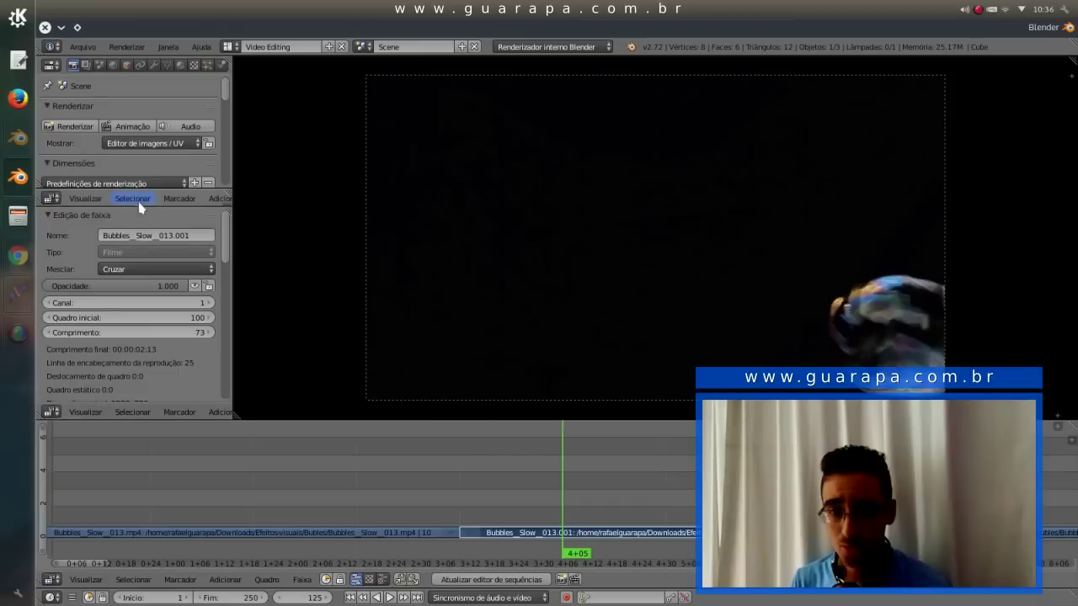
# Step: Resize and widen the side panels so the 1280×720 resolution and 1–250 frame range show
pyautogui.moveTo(163, 205); pyautogui.dragTo(168, 248)
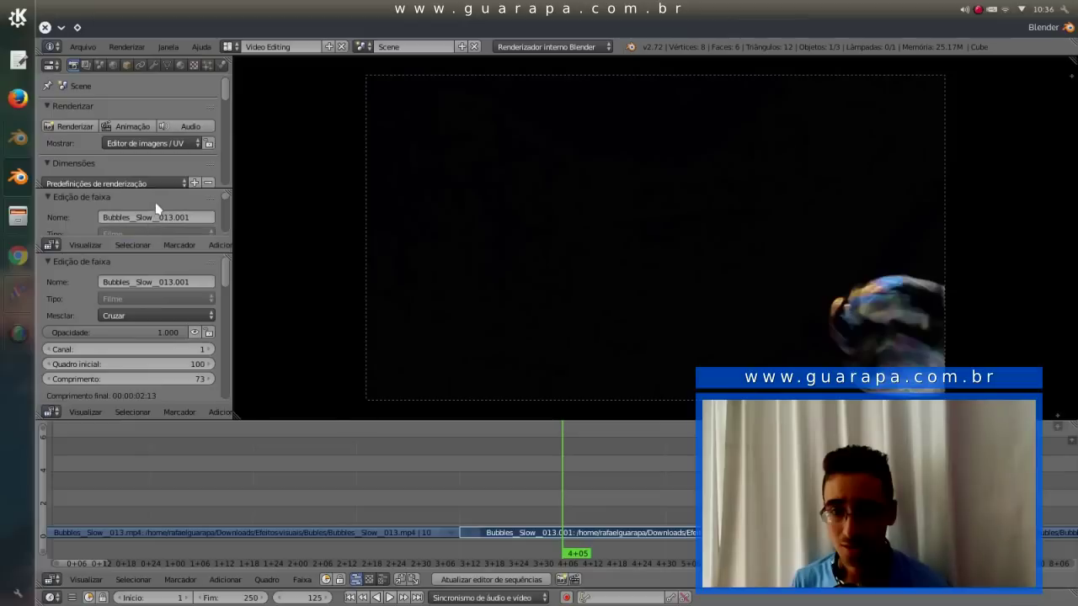
pyautogui.moveTo(159, 189); pyautogui.dragTo(162, 239)
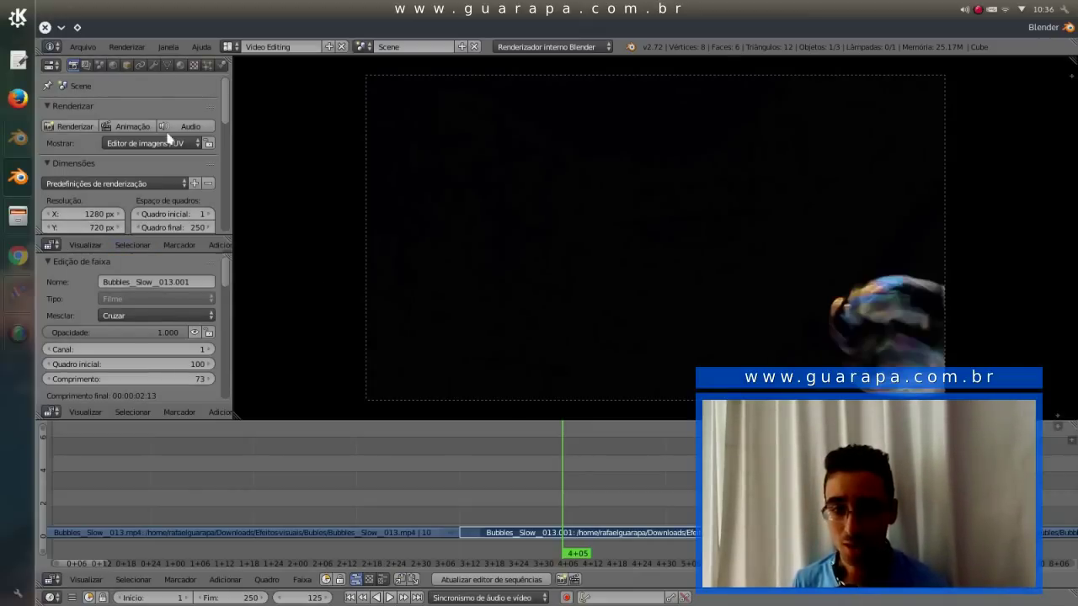
pyautogui.press('Return')
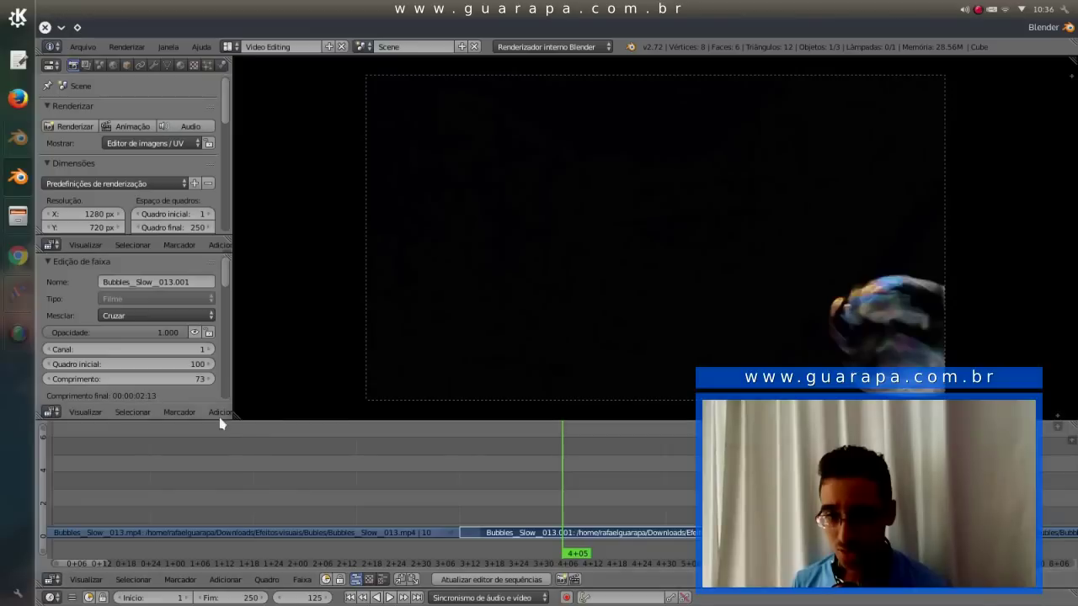
pyautogui.moveTo(232, 394); pyautogui.dragTo(245, 393)
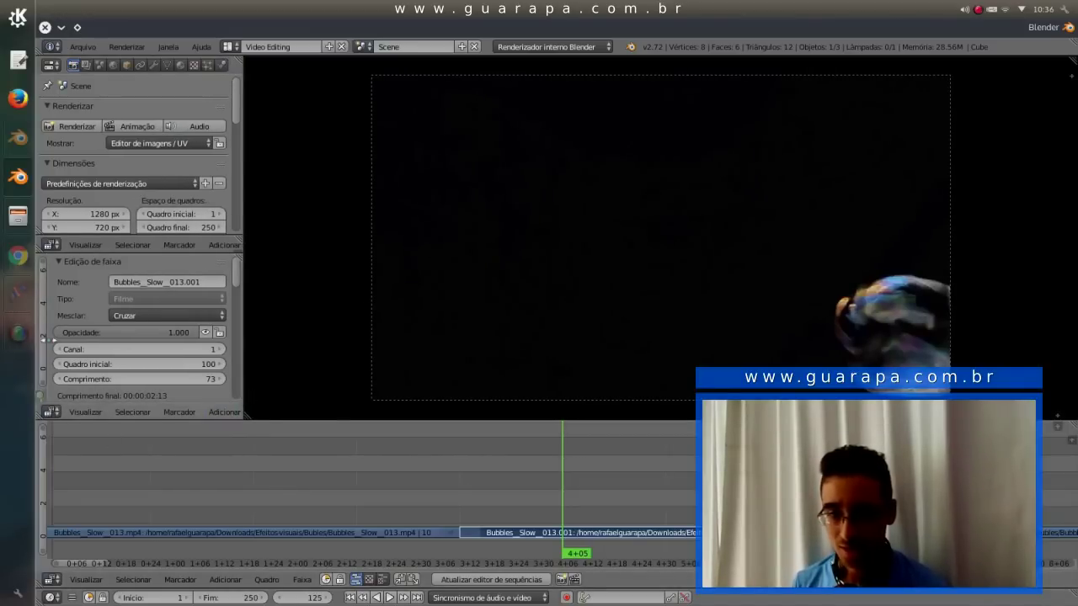
pyautogui.moveTo(43, 338); pyautogui.dragTo(25, 339)
pyautogui.click(228, 414)
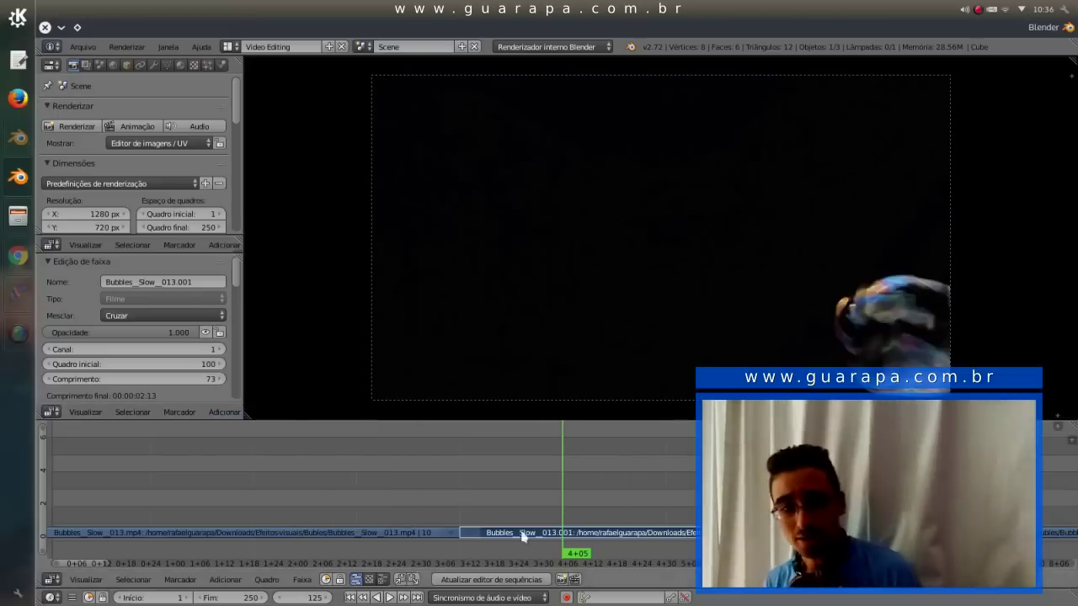
# Step: Jump back to frame 113 and play across the clip join, comparing with Kdenlive
pyautogui.press('Left')
pyautogui.press('Left')
pyautogui.press('Down')
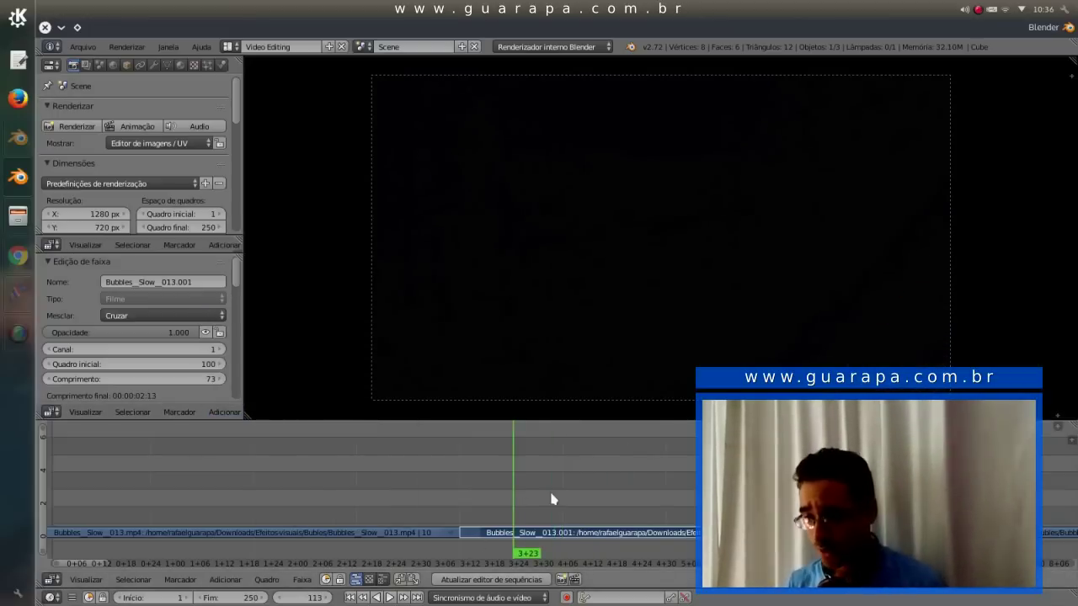
pyautogui.hotkey('alt', 'a')
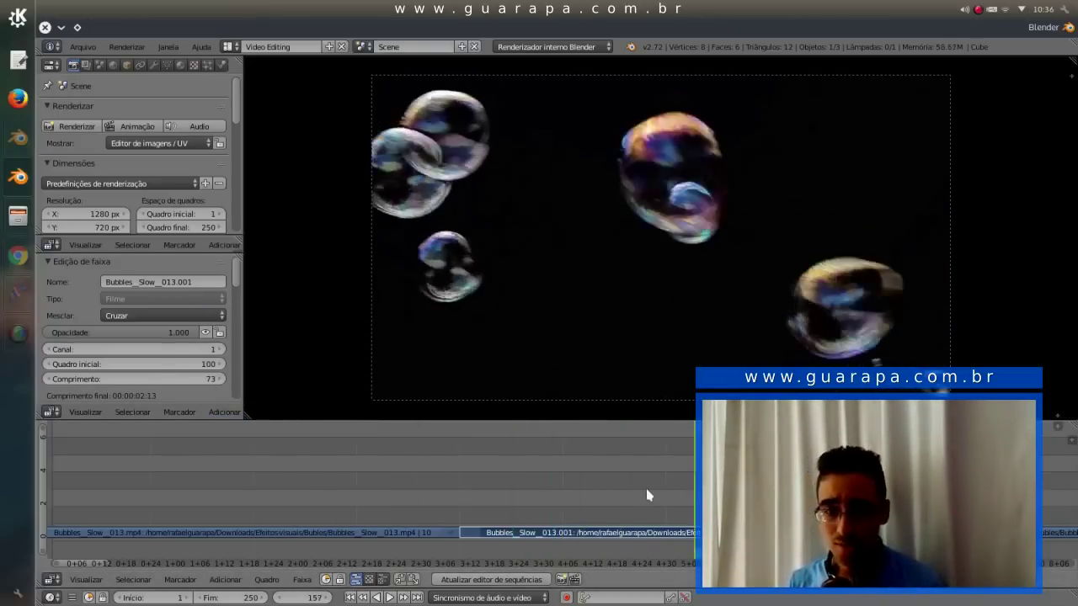
pyautogui.click(10, 310)
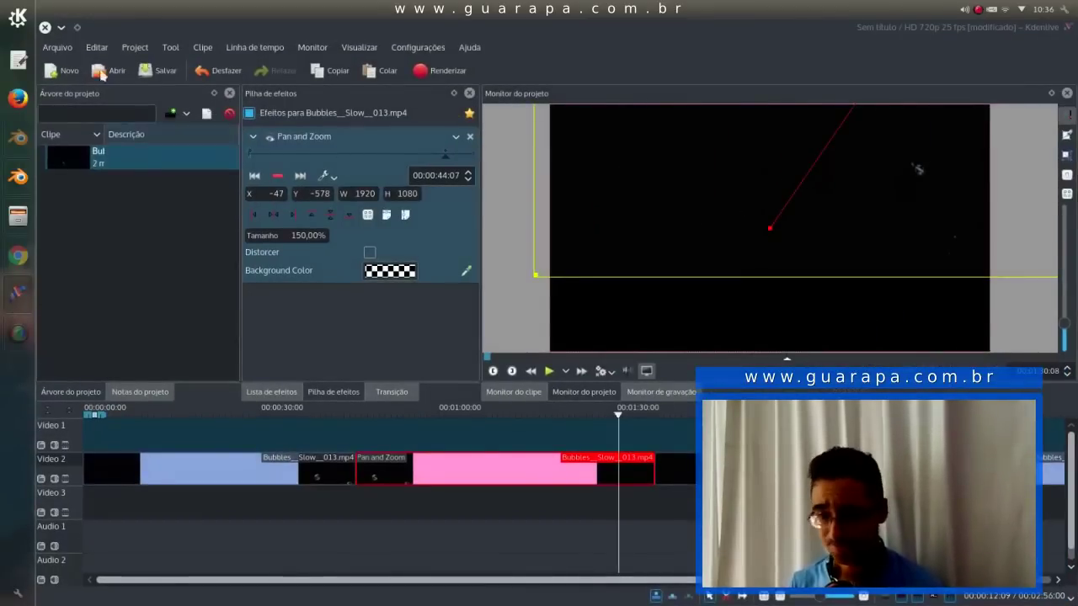
pyautogui.hotkey('alt', 'Tab')
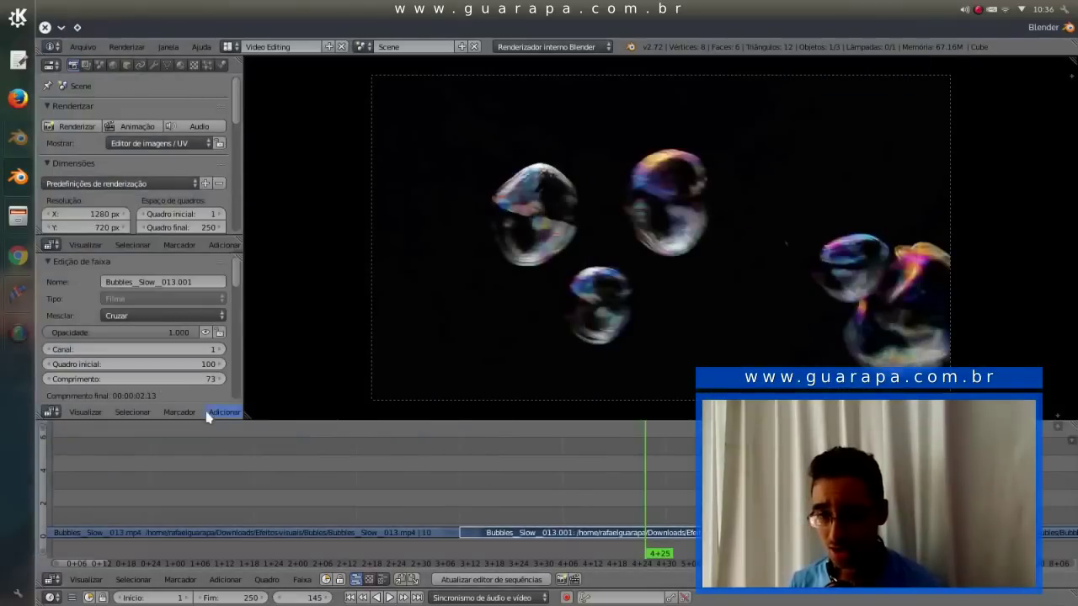
# Step: Select the Bubbles_Slow_013.001 strip and move to frame 114 to replay from there
pyautogui.click(225, 412)
pyautogui.moveTo(288, 315)
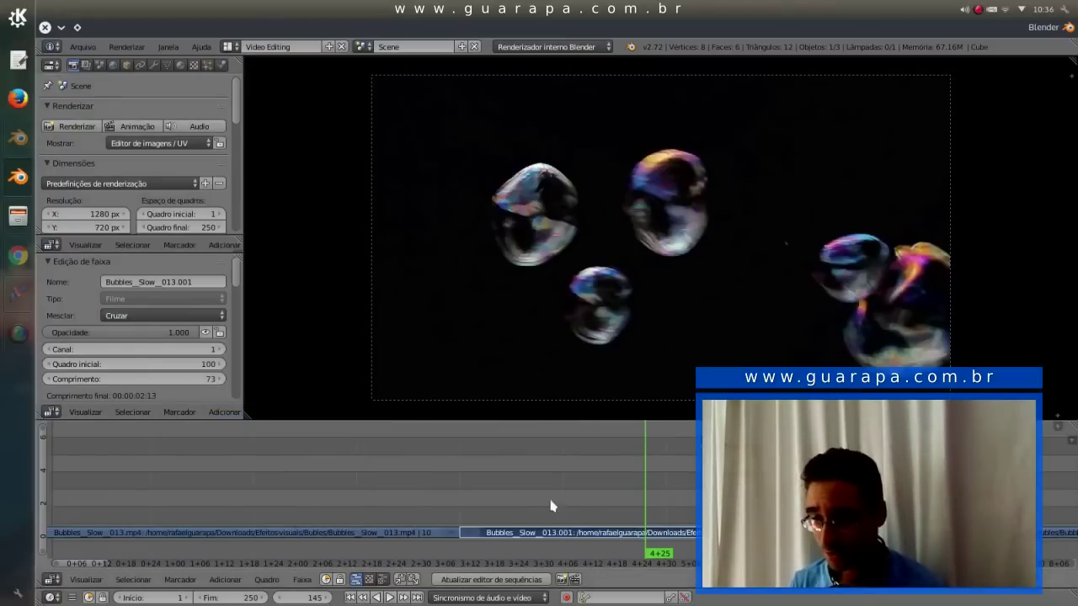
pyautogui.rightClick(557, 539)
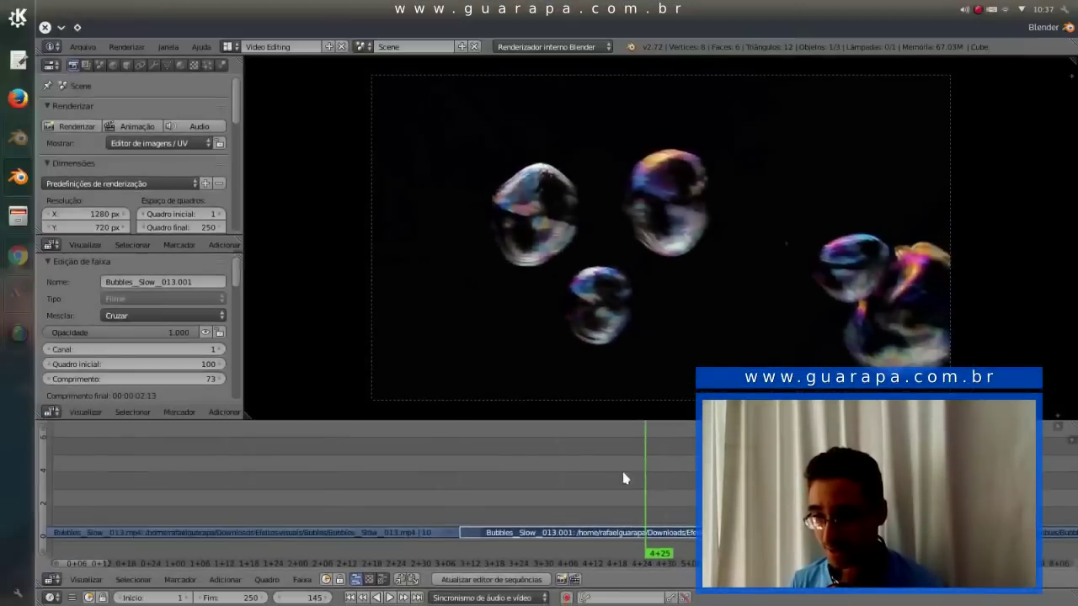
pyautogui.click(518, 467)
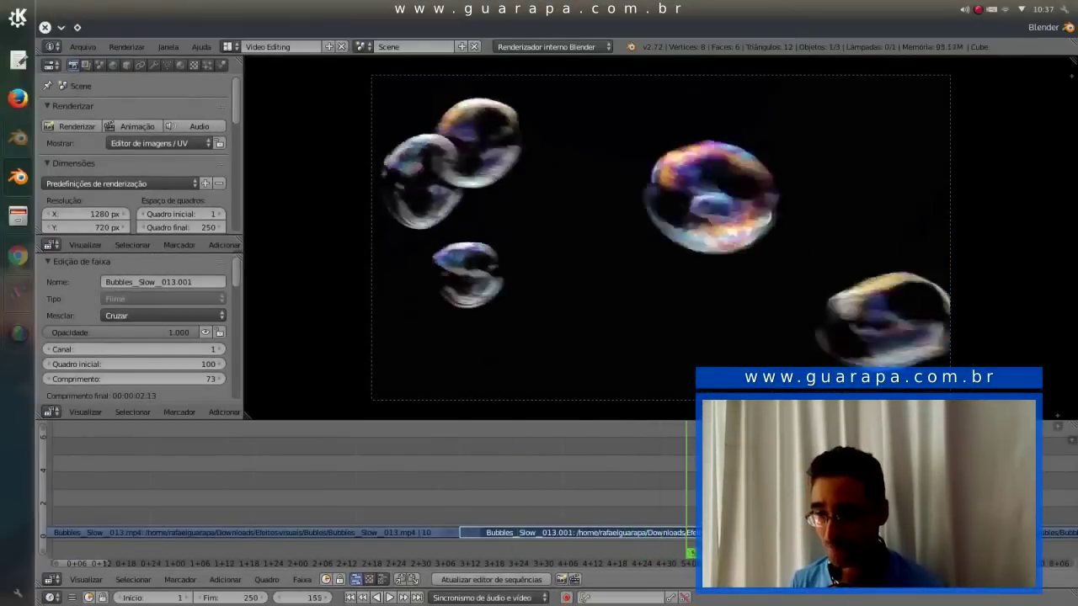
# Step: At frame 132, add a 73-frame Transform effect strip above Bubbles_Slow_013.001
pyautogui.click(592, 478)
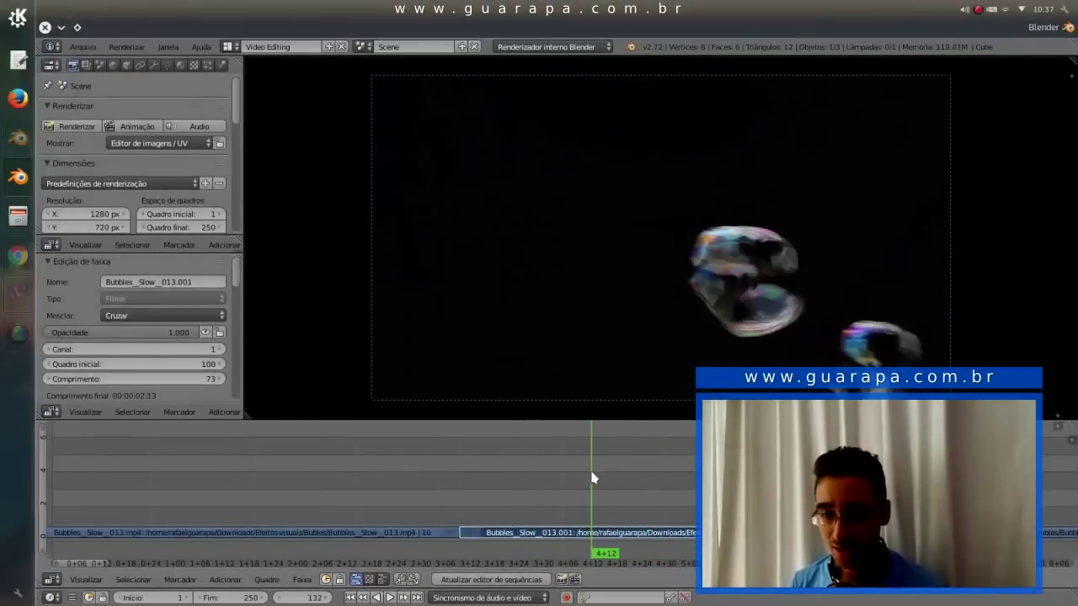
pyautogui.click(239, 412)
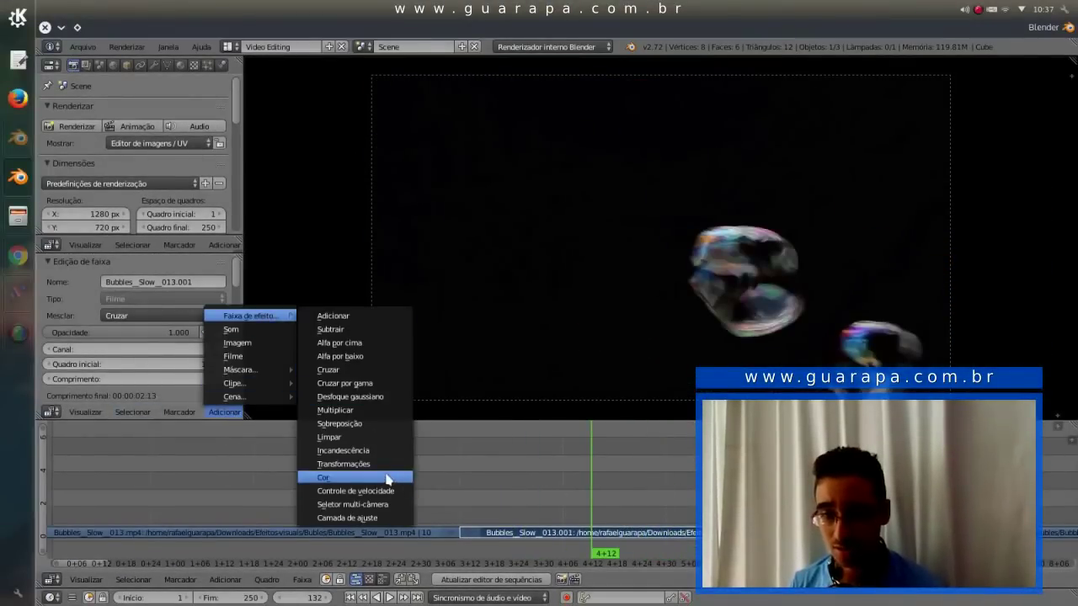
pyautogui.click(380, 466)
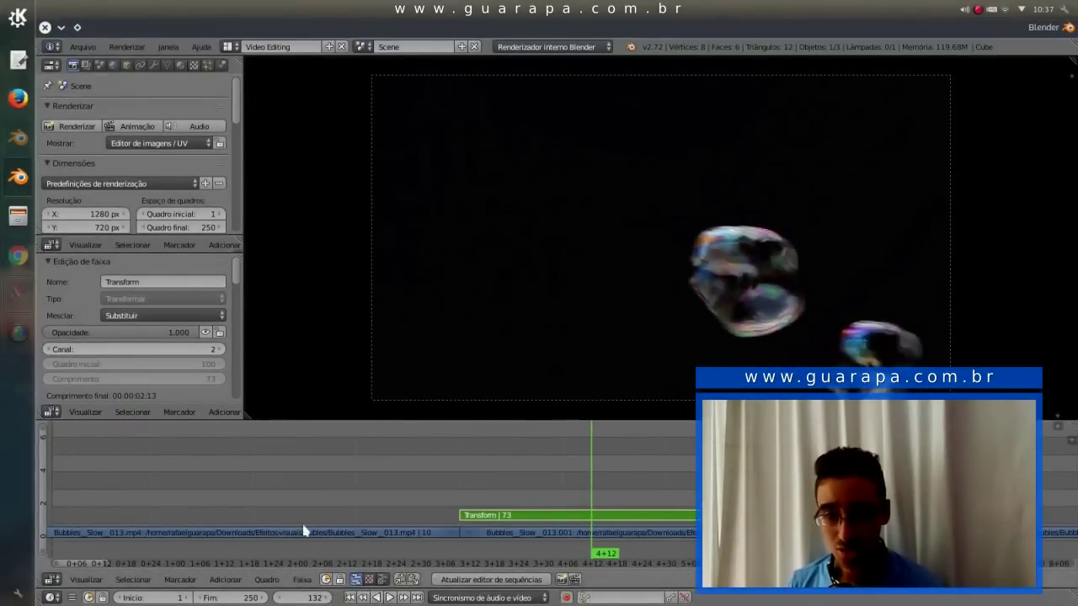
# Step: Select the Bubbles_Slow_013.001 strip and set its opacity to 1.0
pyautogui.rightClick(316, 534)
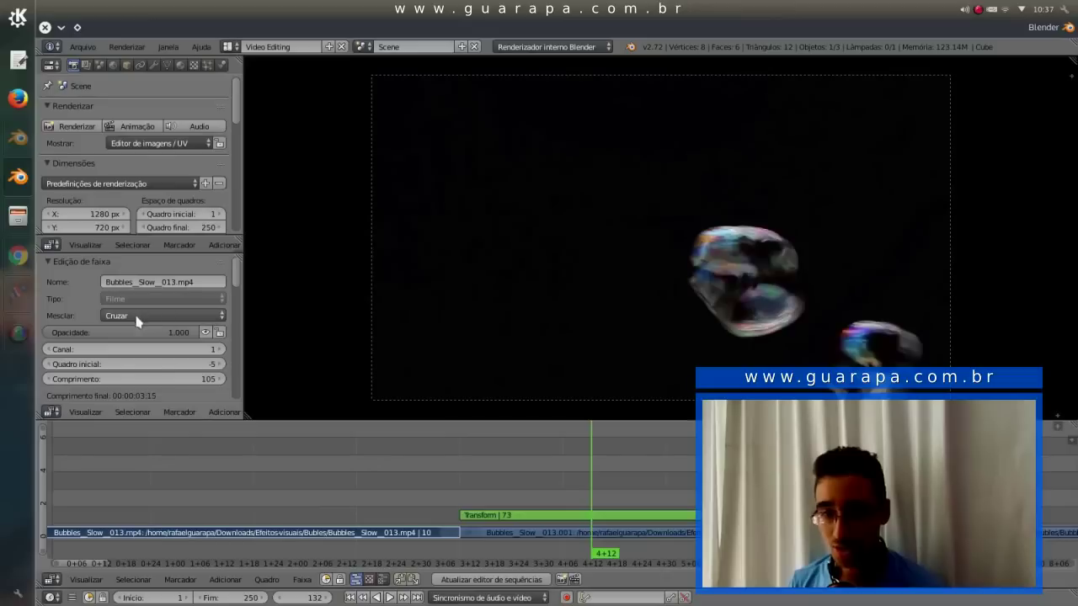
pyautogui.rightClick(533, 535)
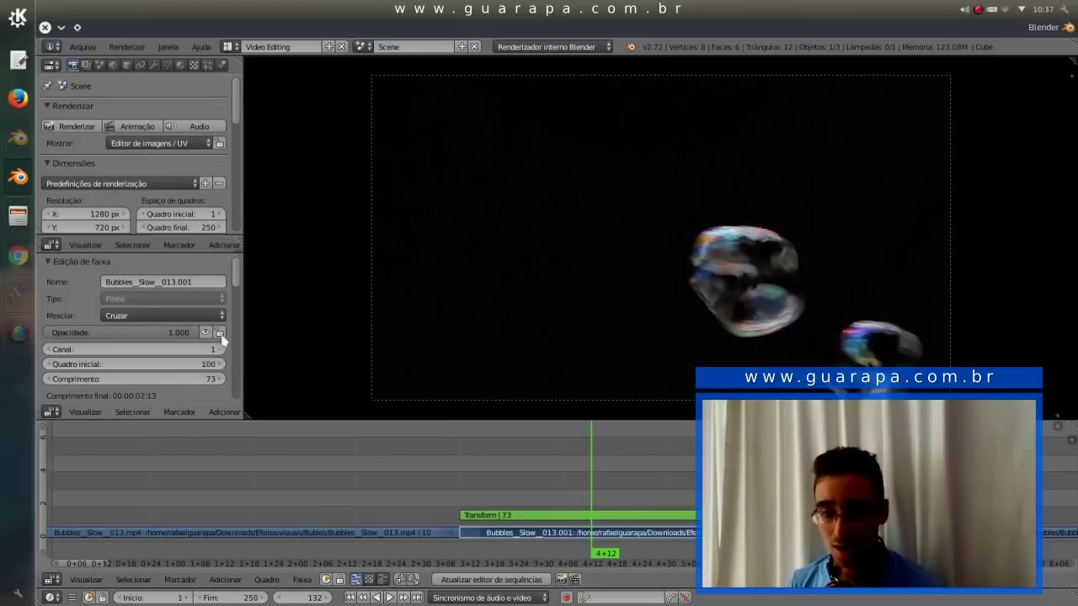
pyautogui.click(126, 332)
pyautogui.write('1.0')
pyautogui.press('Return')
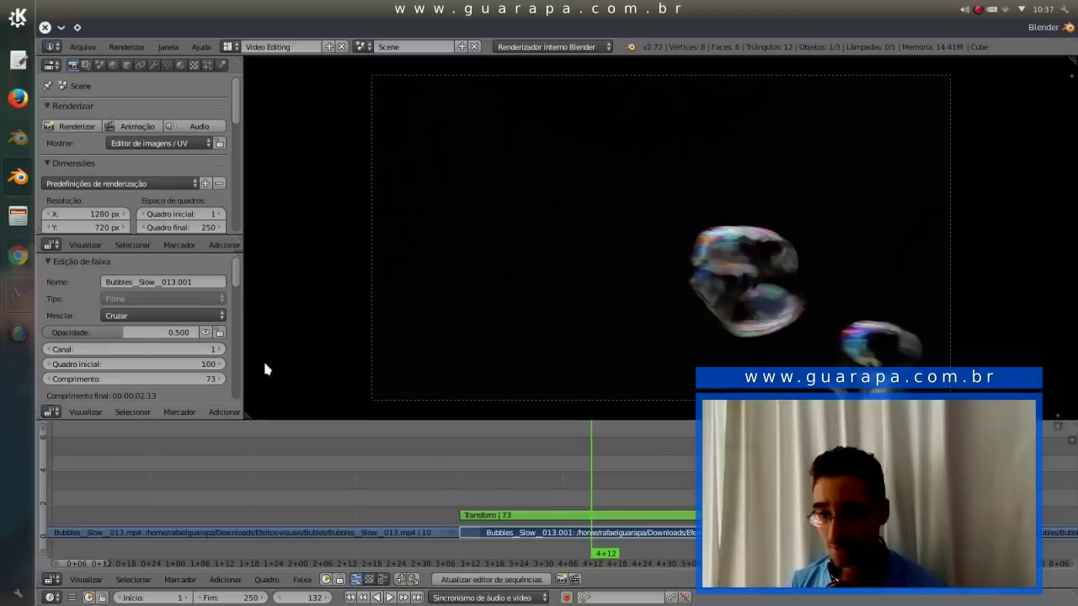
# Step: Compare the Transform and Bubbles_Slow_013.001 strips by selecting each in turn
pyautogui.rightClick(531, 515)
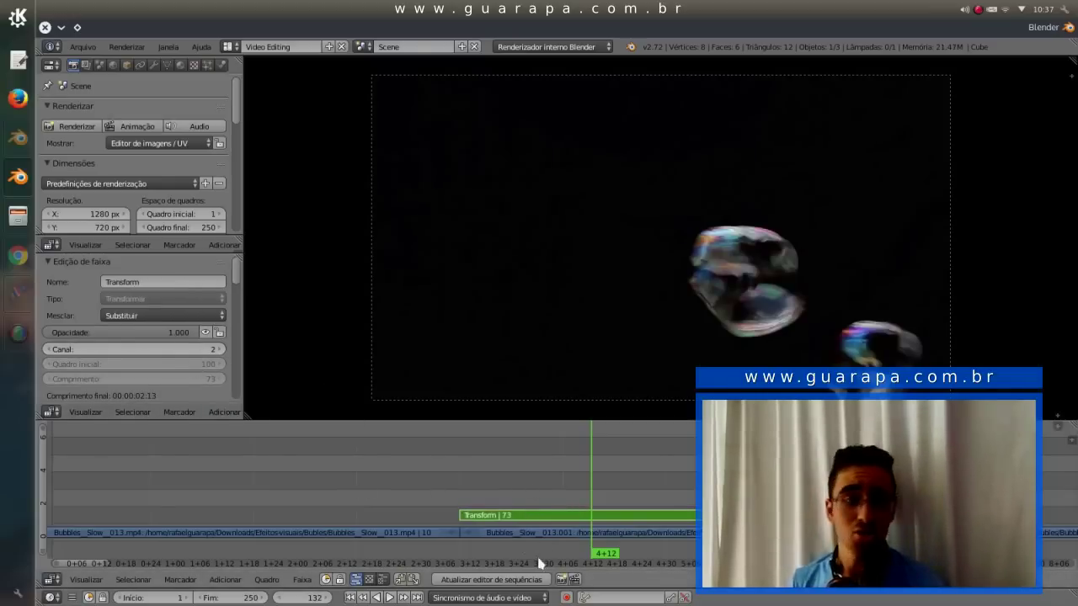
pyautogui.rightClick(543, 531)
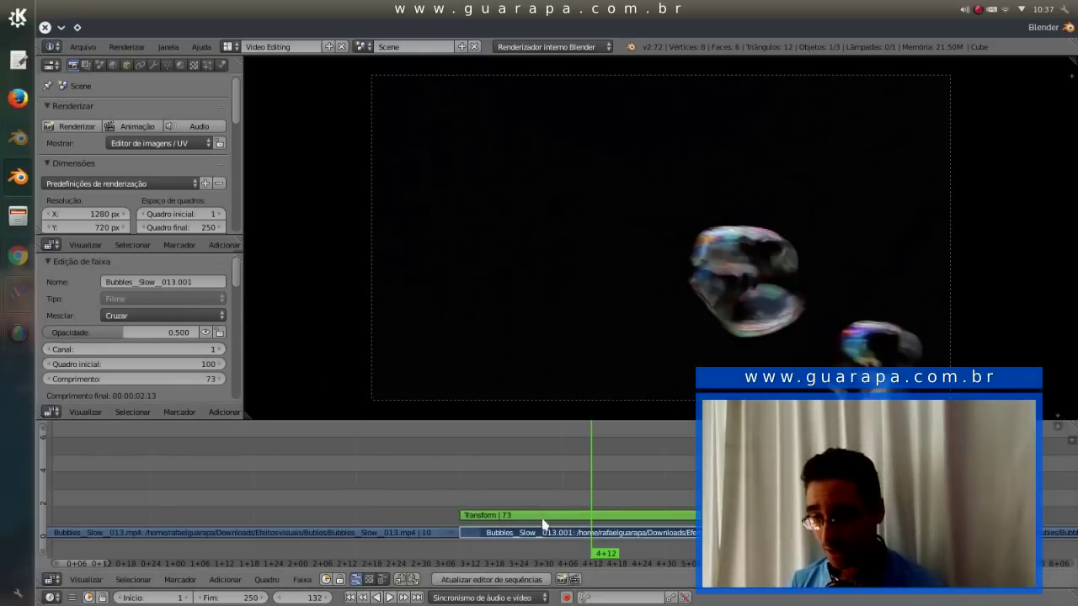
pyautogui.rightClick(544, 519)
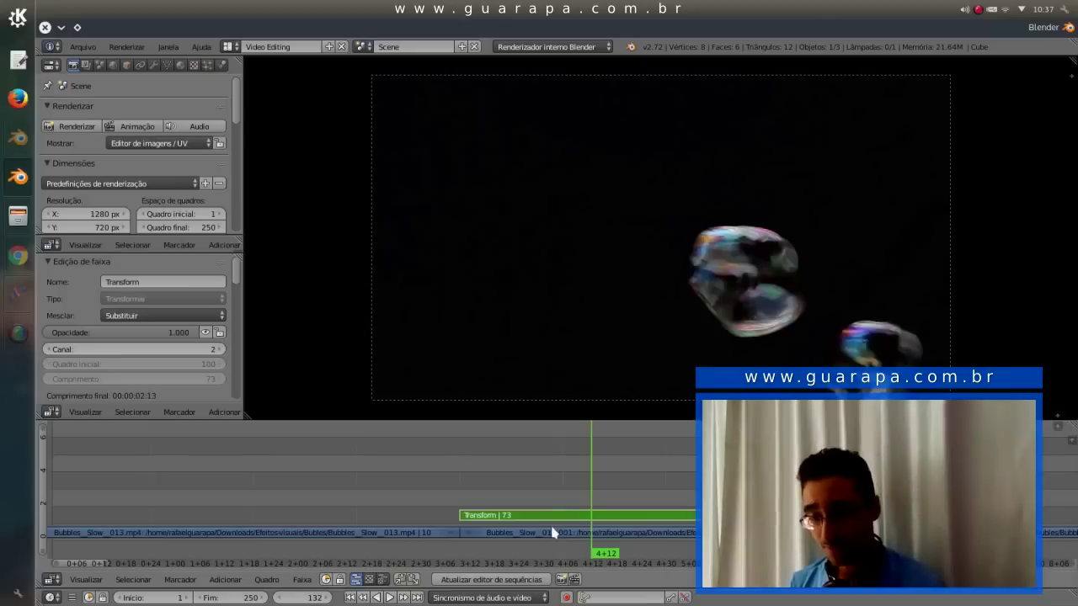
pyautogui.rightClick(558, 538)
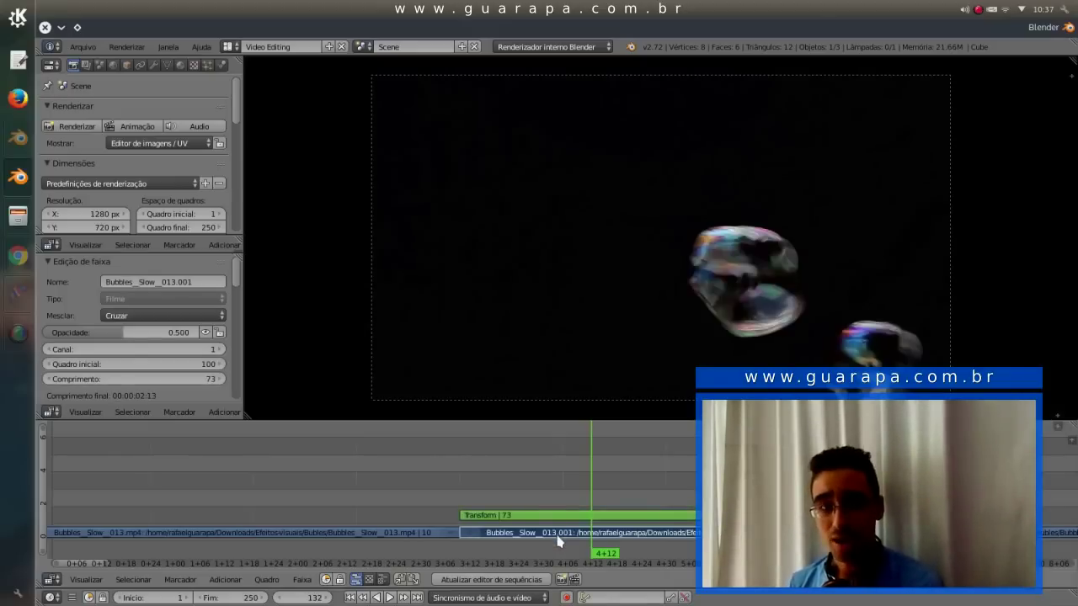
pyautogui.rightClick(558, 519)
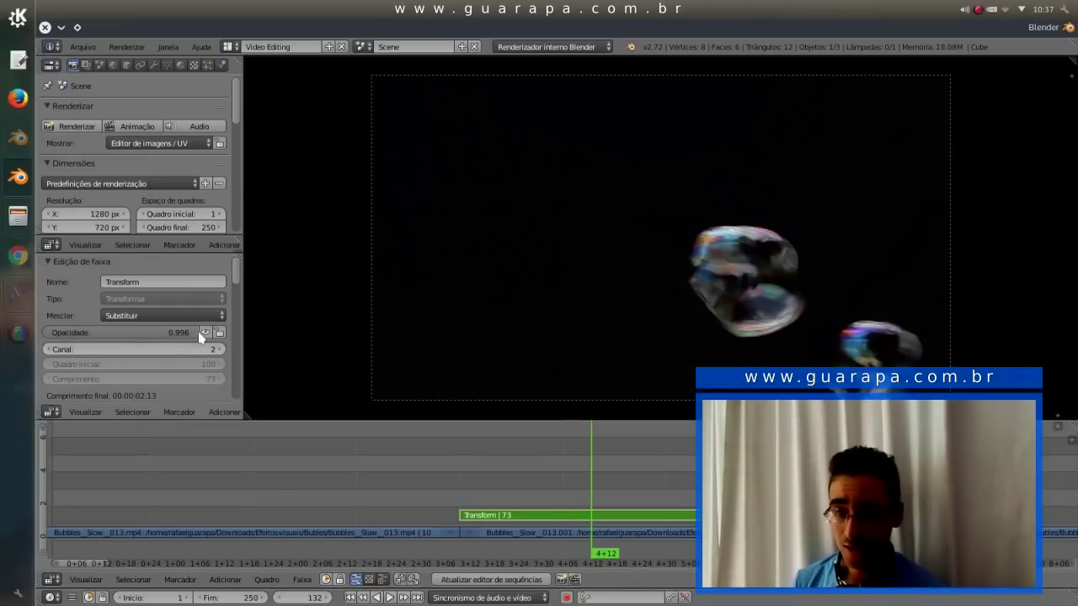
# Step: Set the Transform strip's opacity to 0.5 and scroll down to its effect settings
pyautogui.click(131, 334)
pyautogui.write('.5')
pyautogui.press('Return')
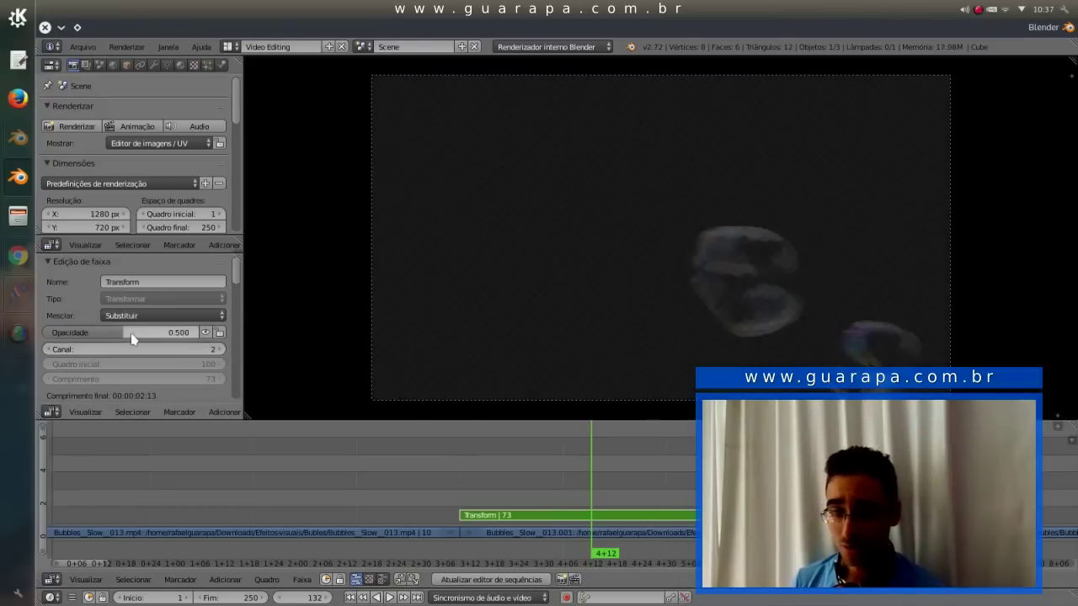
pyautogui.click(97, 331)
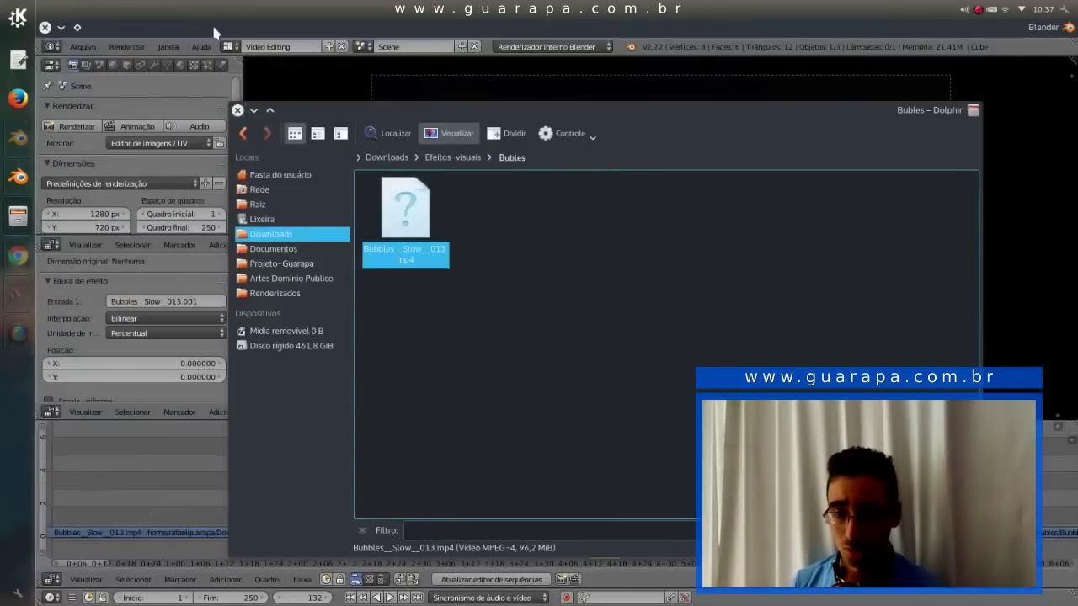
pyautogui.click(215, 32)
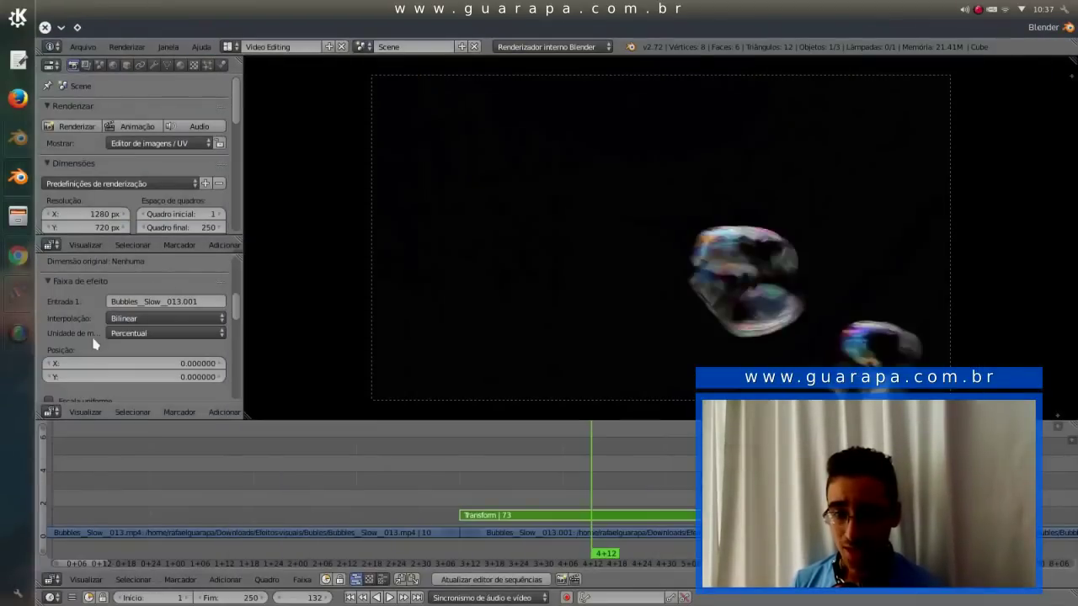
pyautogui.scroll(-2, 188, 294)
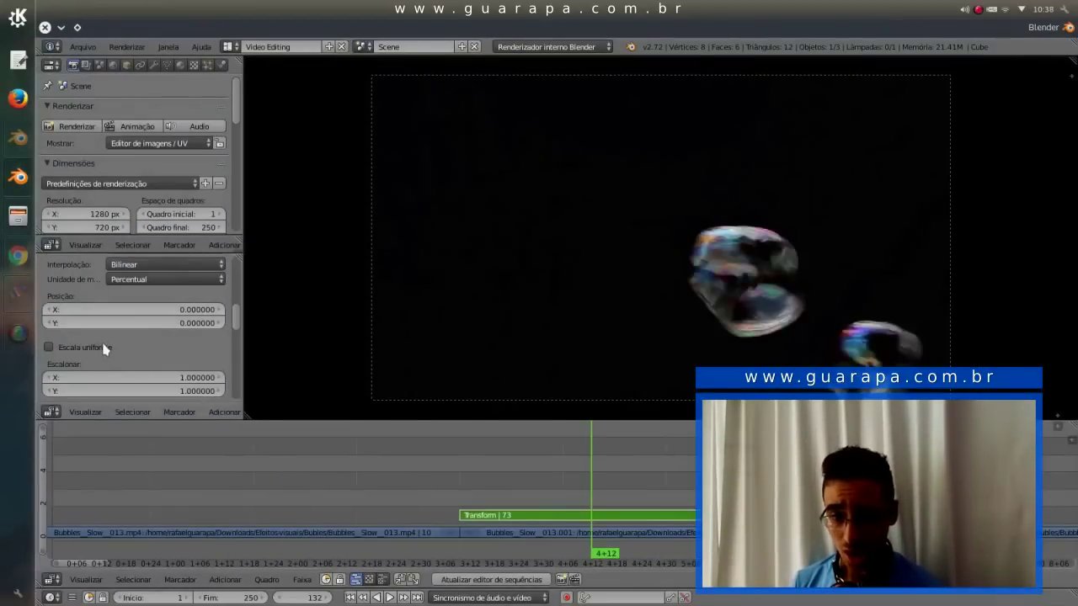
# Step: Enable Escala uniforme on the Transform strip and set its scale to 1.9
pyautogui.scroll(-1, 104, 348)
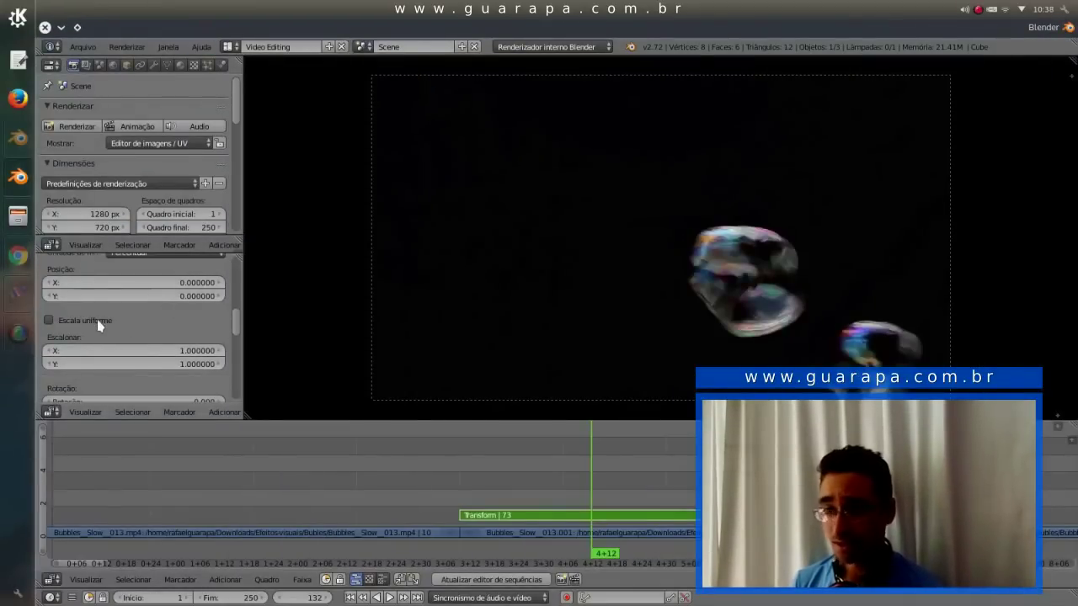
pyautogui.click(98, 322)
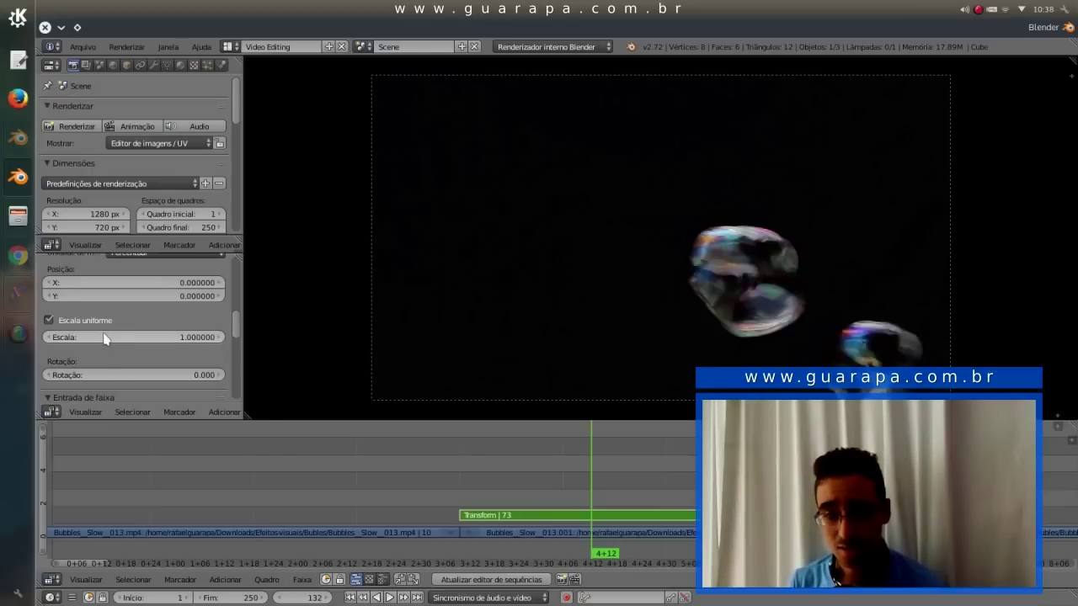
pyautogui.click(133, 337)
pyautogui.moveTo(133, 337); pyautogui.dragTo(193, 337)
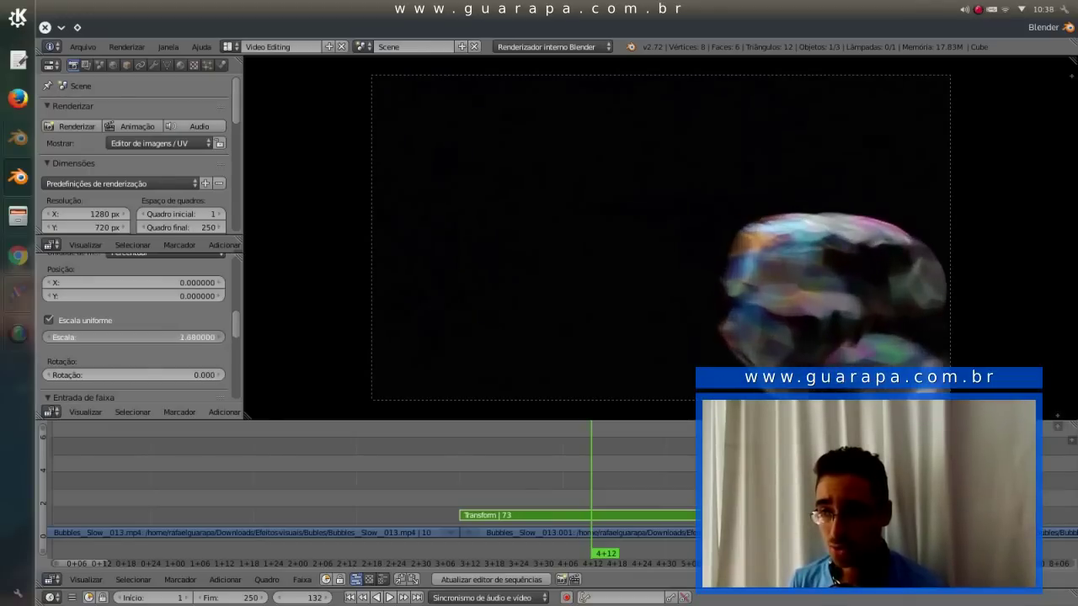
pyautogui.moveTo(194, 337); pyautogui.dragTo(160, 337)
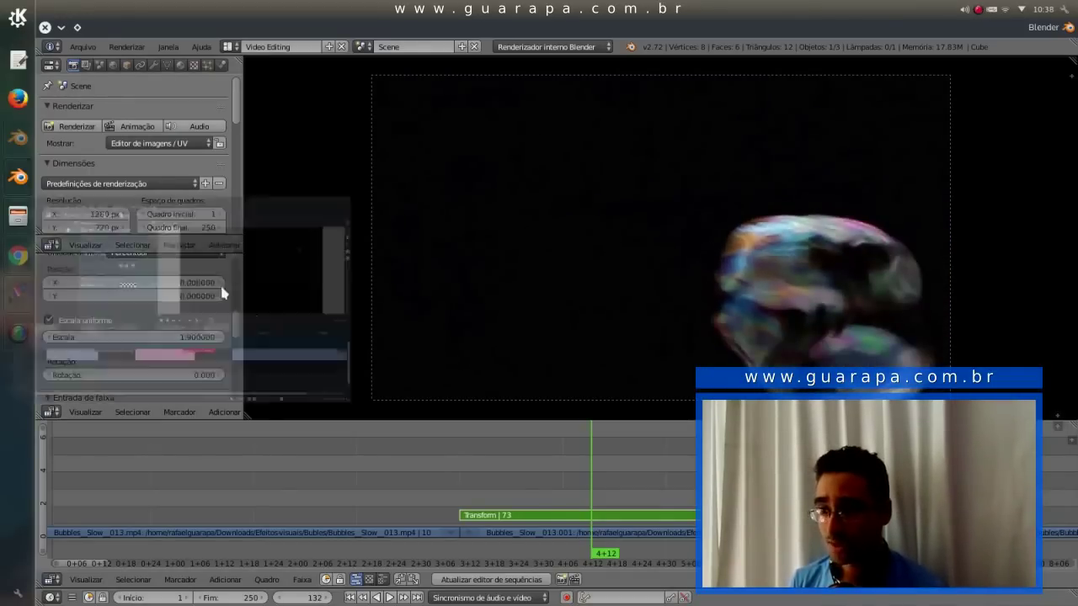
# Step: Reposition the Pan and Zoom frame in Kdenlive for comparison
pyautogui.click(18, 293)
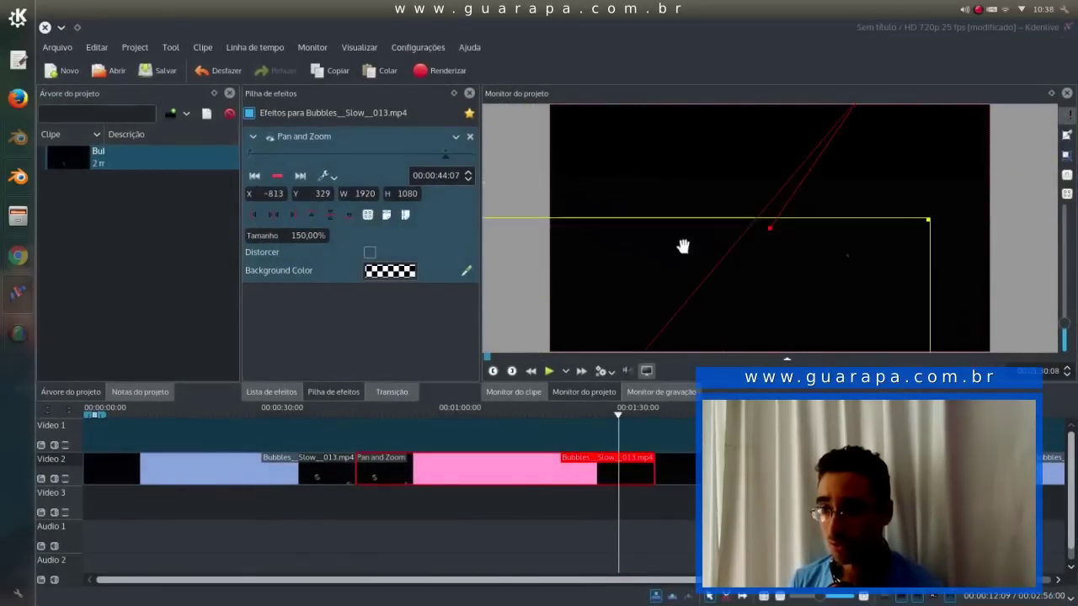
pyautogui.moveTo(831, 178); pyautogui.dragTo(748, 241)
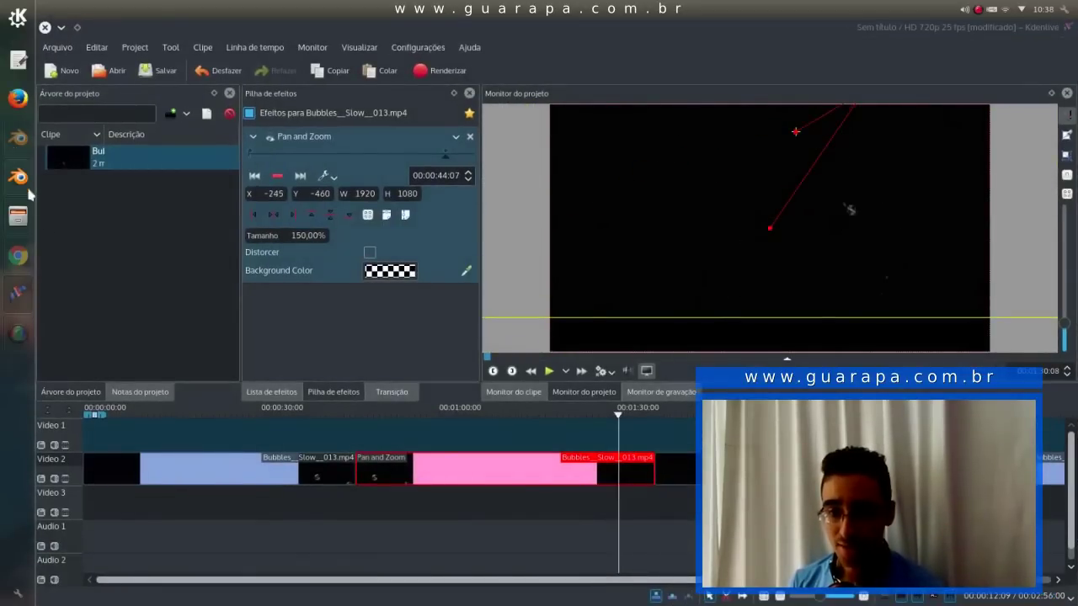
pyautogui.click(9, 294)
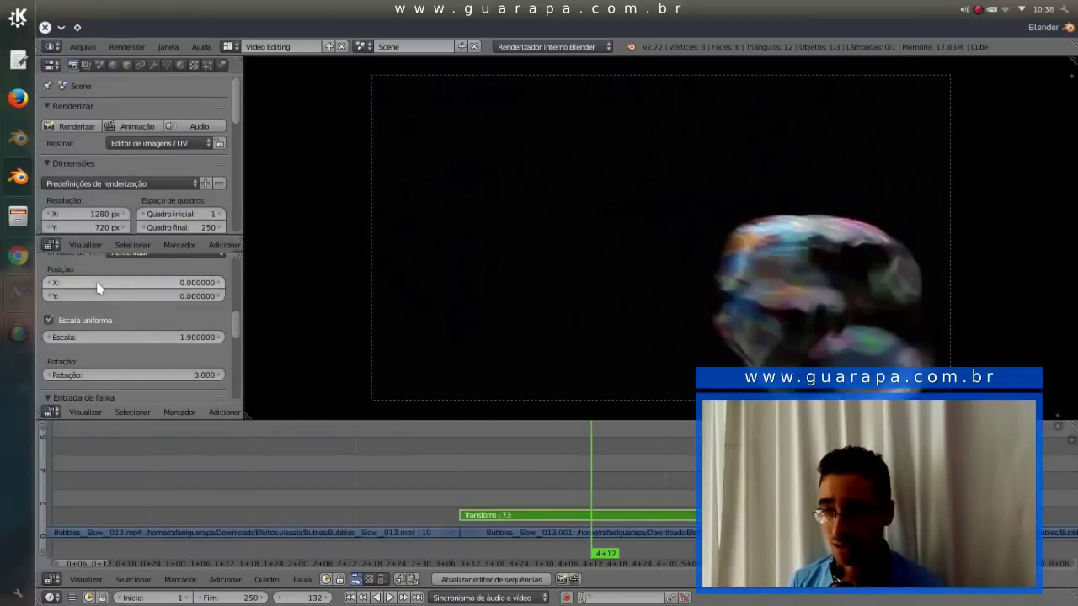
# Step: Set the Transform strip to position -24.12, 22.71, scale 0.73 and rotation 32.1°
pyautogui.moveTo(98, 289)
pyautogui.mouseDown()
pyautogui.moveTo(83, 289)
pyautogui.moveTo(80, 313)
pyautogui.moveTo(95, 376)
pyautogui.mouseUp()
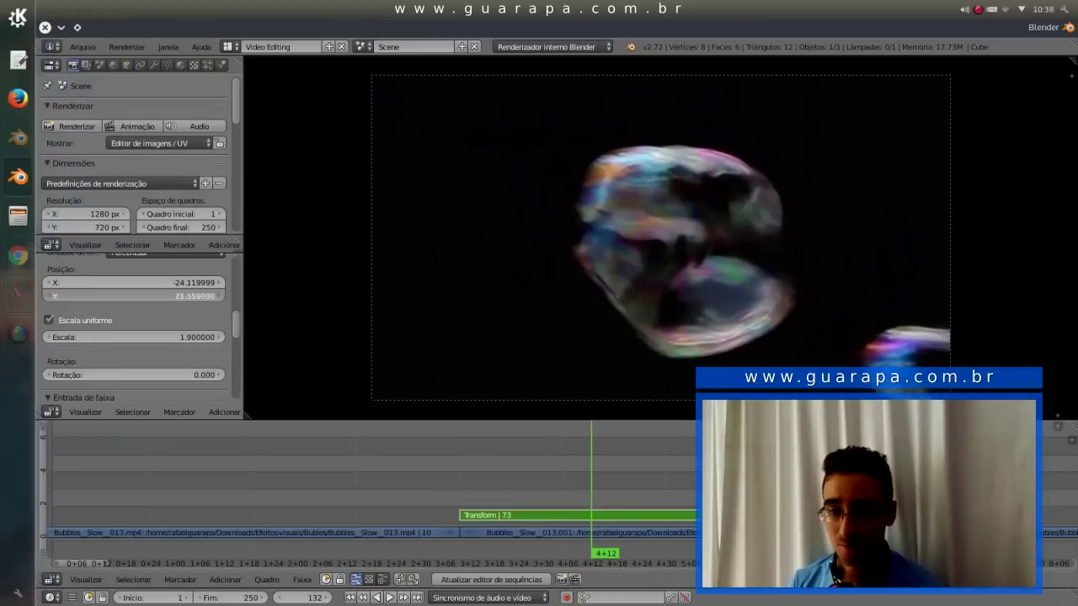
pyautogui.moveTo(162, 350)
pyautogui.mouseDown()
pyautogui.moveTo(154, 346)
pyautogui.moveTo(189, 339)
pyautogui.mouseUp()
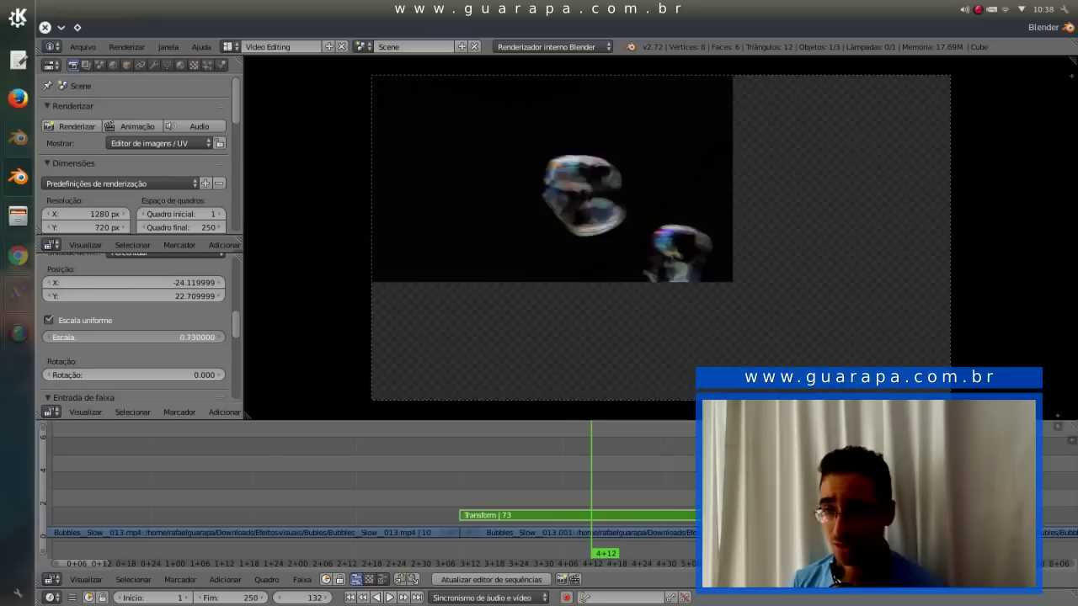
pyautogui.moveTo(133, 377); pyautogui.dragTo(185, 377)
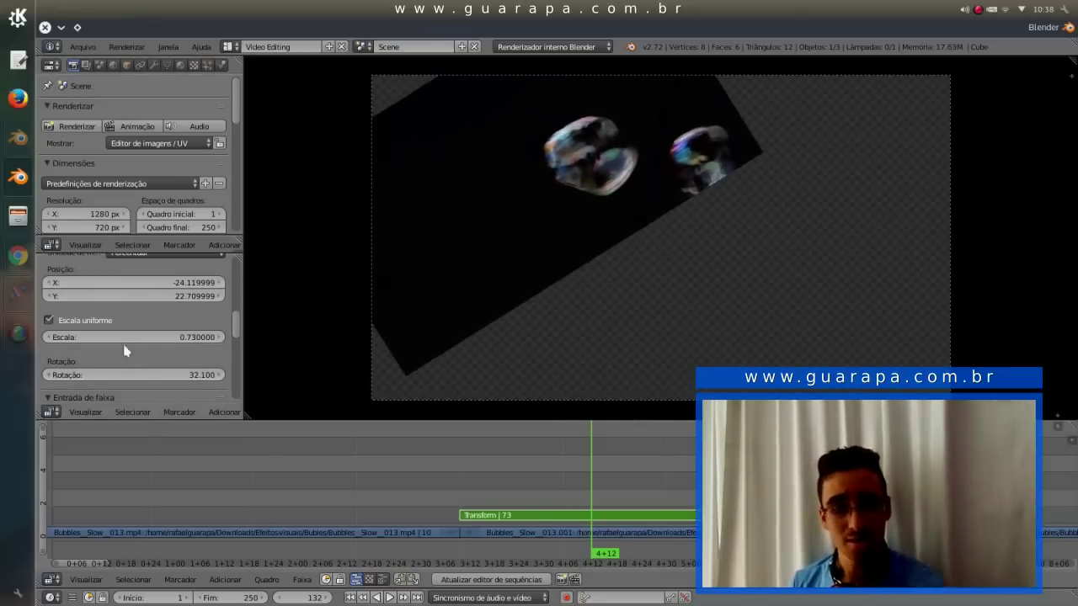
# Step: Turn on Recorte de imagem under Entrada de faixa
pyautogui.scroll(-3, 126, 305)
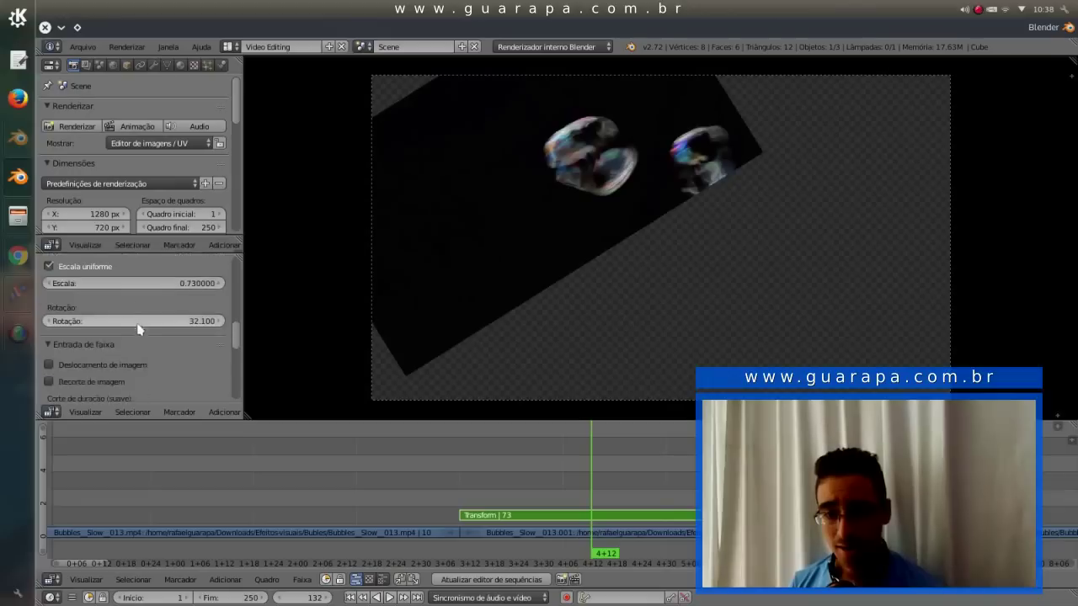
pyautogui.scroll(-1, 137, 323)
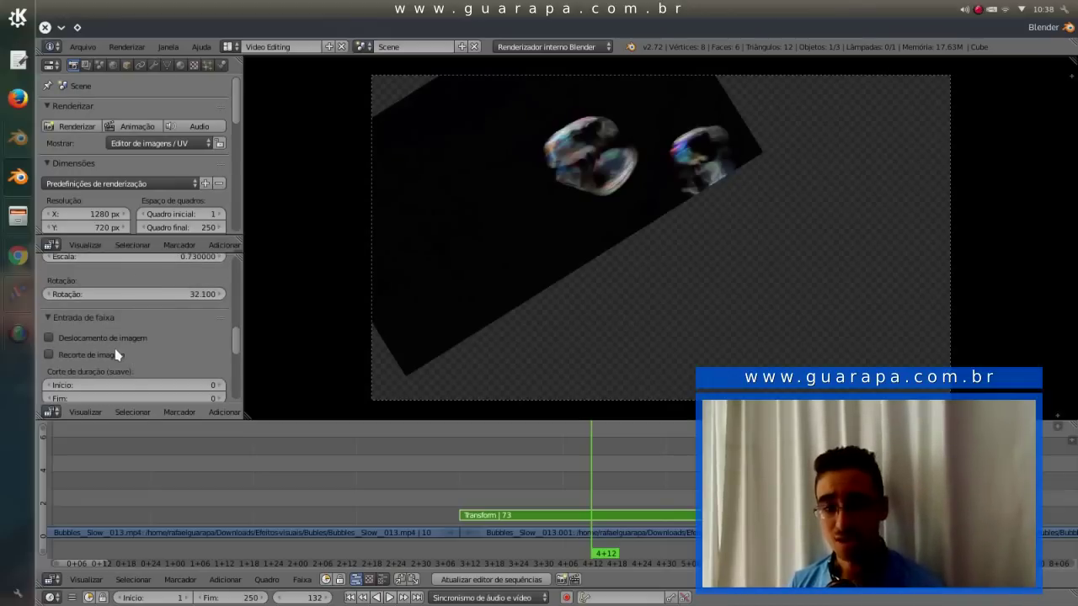
pyautogui.click(117, 354)
pyautogui.scroll(-2, 127, 355)
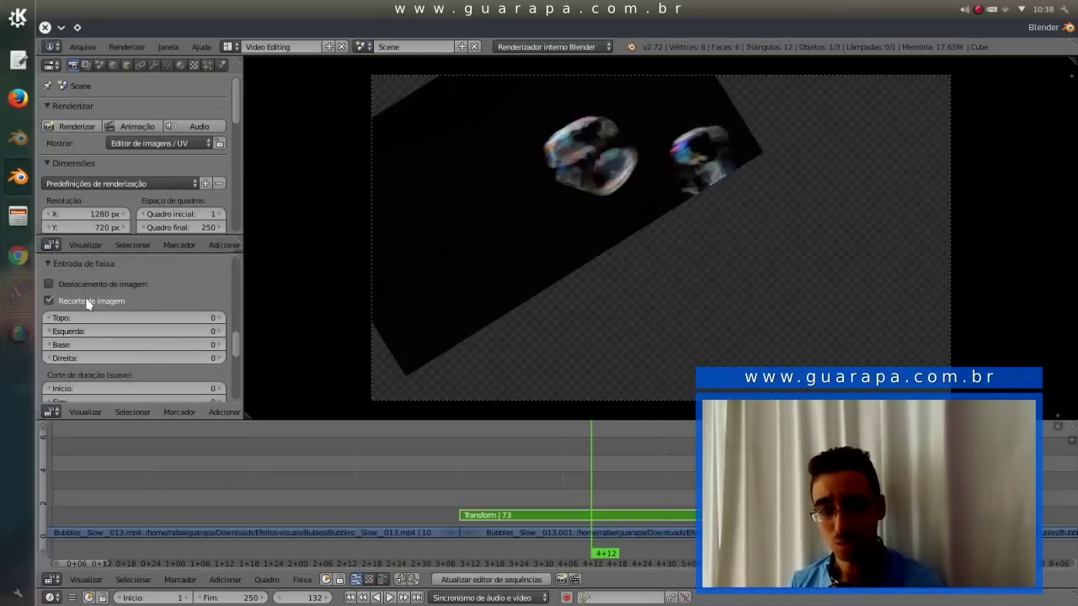
pyautogui.scroll(2, 126, 320)
pyautogui.scroll(3, 164, 331)
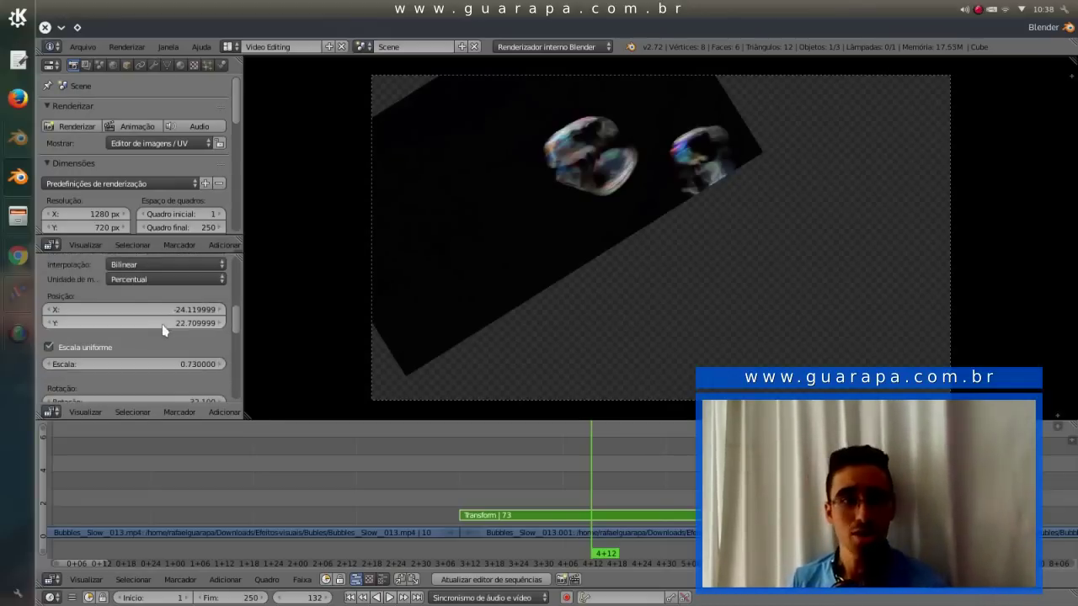
pyautogui.scroll(3, 164, 330)
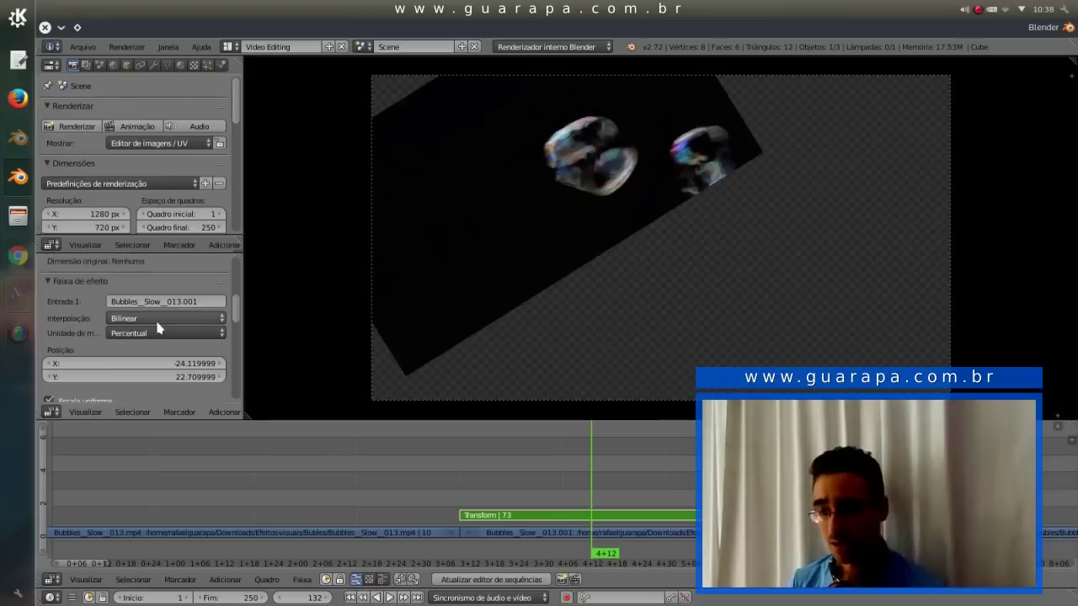
# Step: Move back to frame 118 and start playback to preview the result
pyautogui.click(534, 518)
pyautogui.hotkey('alt', 'a')
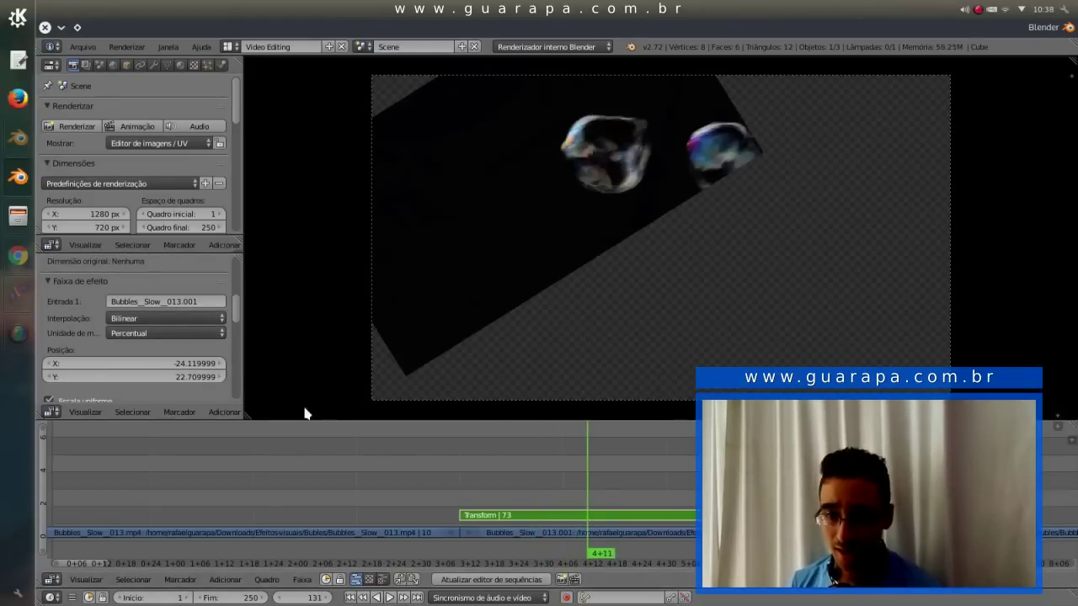
pyautogui.moveTo(235, 305); pyautogui.dragTo(239, 384)
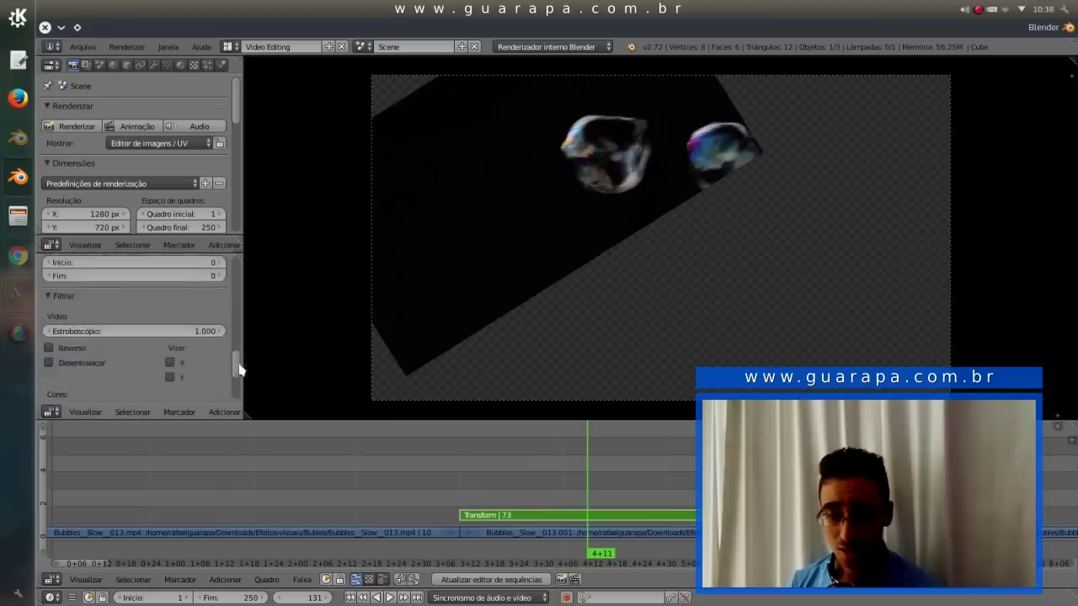
# Step: Add a Balanço de cor modifier to the strip and tint the bubbles light green
pyautogui.click(156, 391)
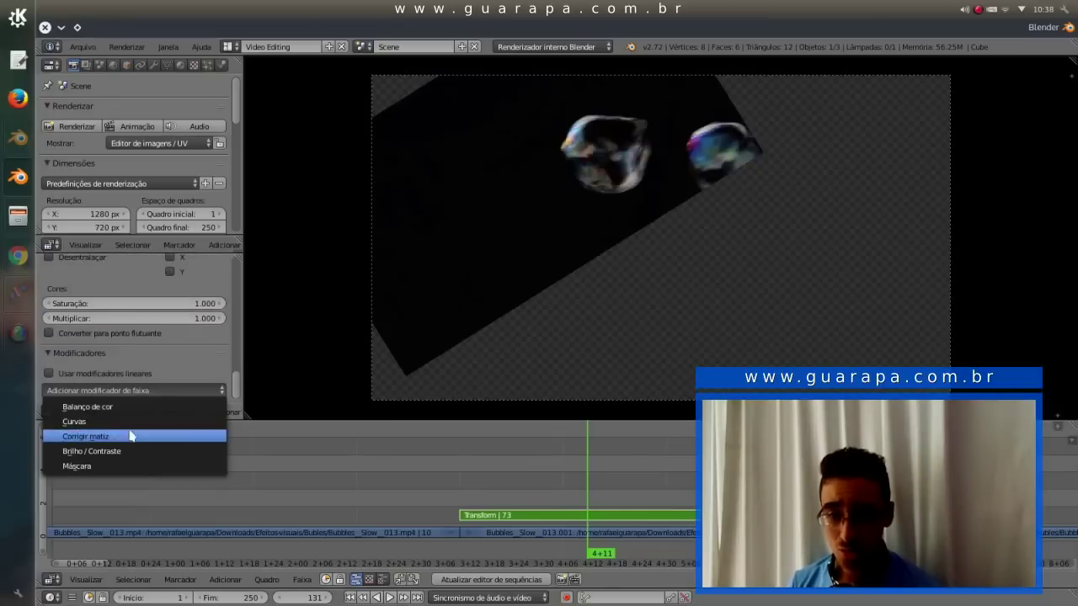
pyautogui.click(118, 408)
pyautogui.scroll(-2, 135, 337)
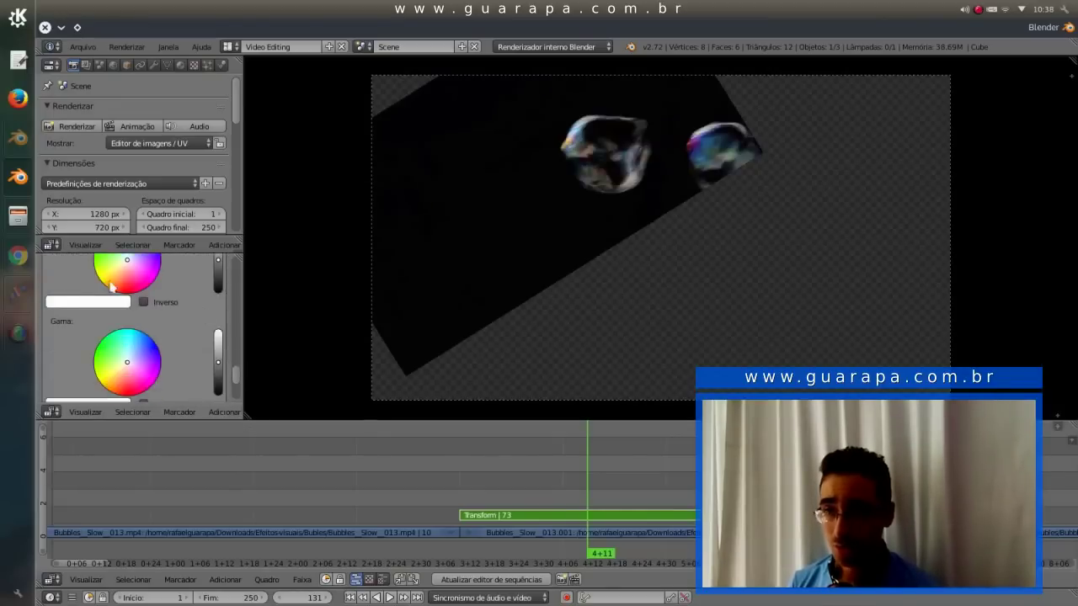
pyautogui.scroll(3, 135, 337)
pyautogui.moveTo(137, 339); pyautogui.dragTo(118, 331)
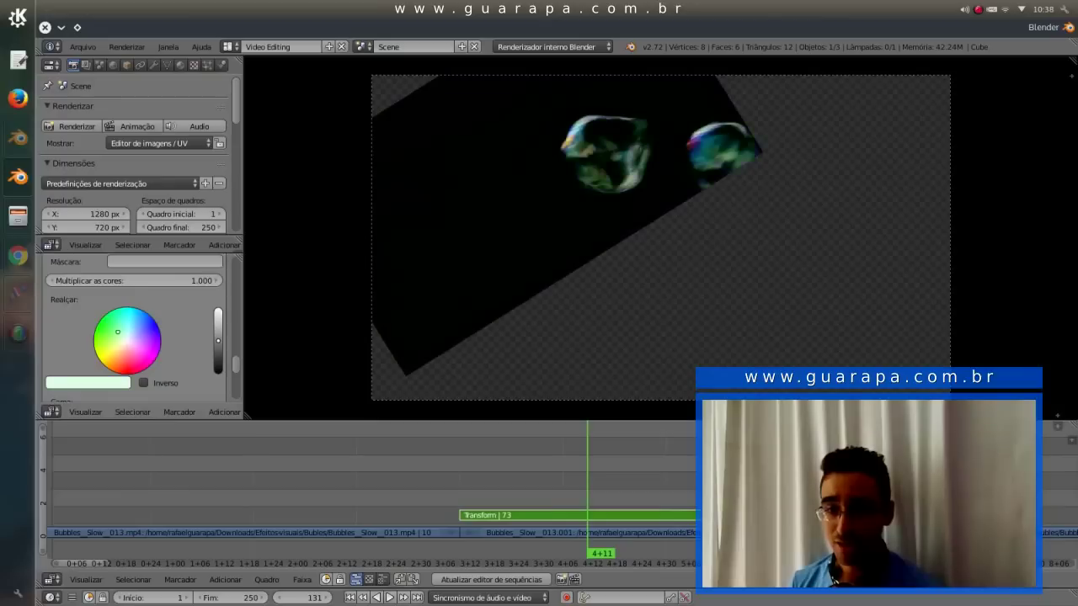
pyautogui.scroll(-2, 159, 363)
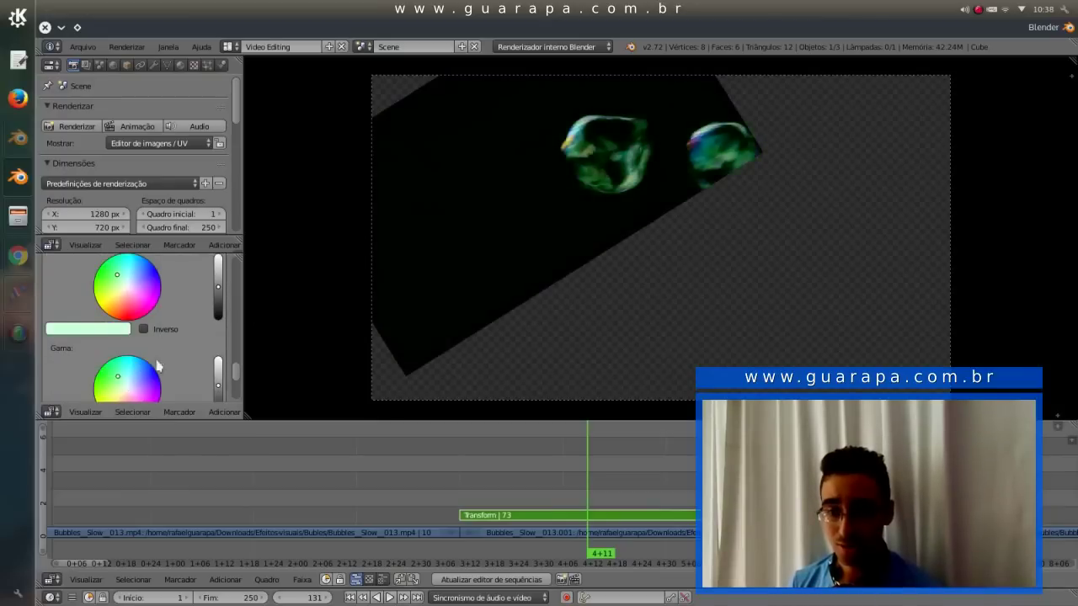
pyautogui.scroll(-4, 197, 366)
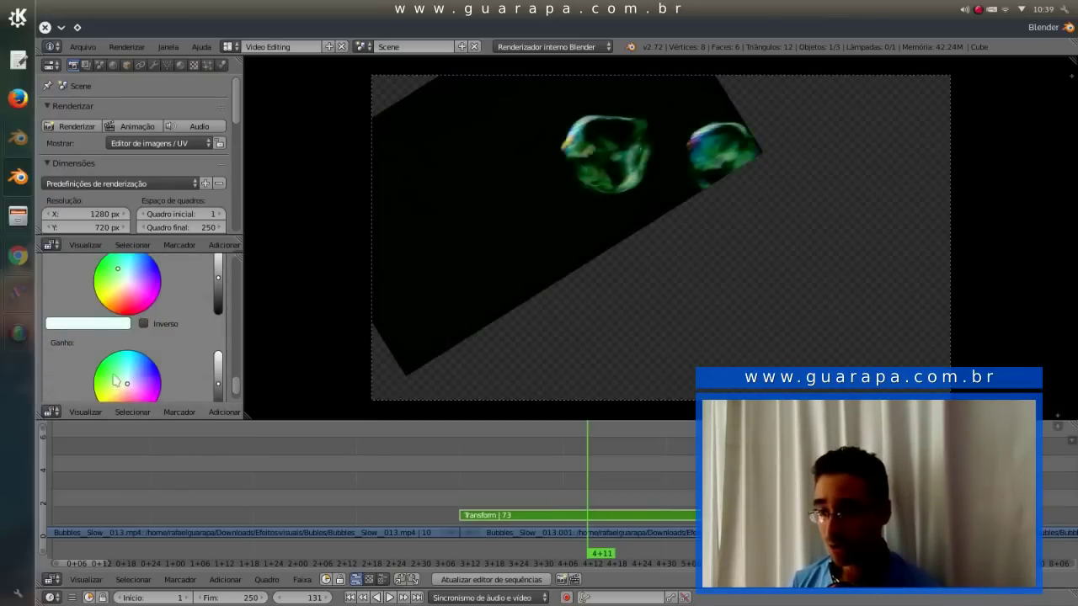
# Step: Rewind a few frames and play back the tinted bubbles, then stop playback
pyautogui.moveTo(558, 475); pyautogui.dragTo(530, 461)
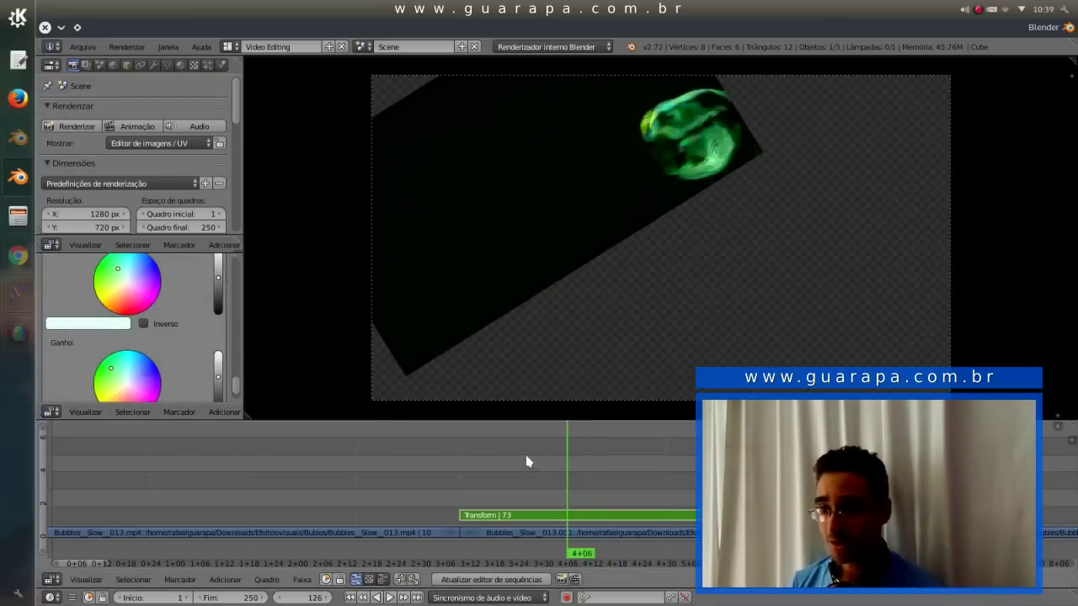
pyautogui.hotkey('alt', 'a')
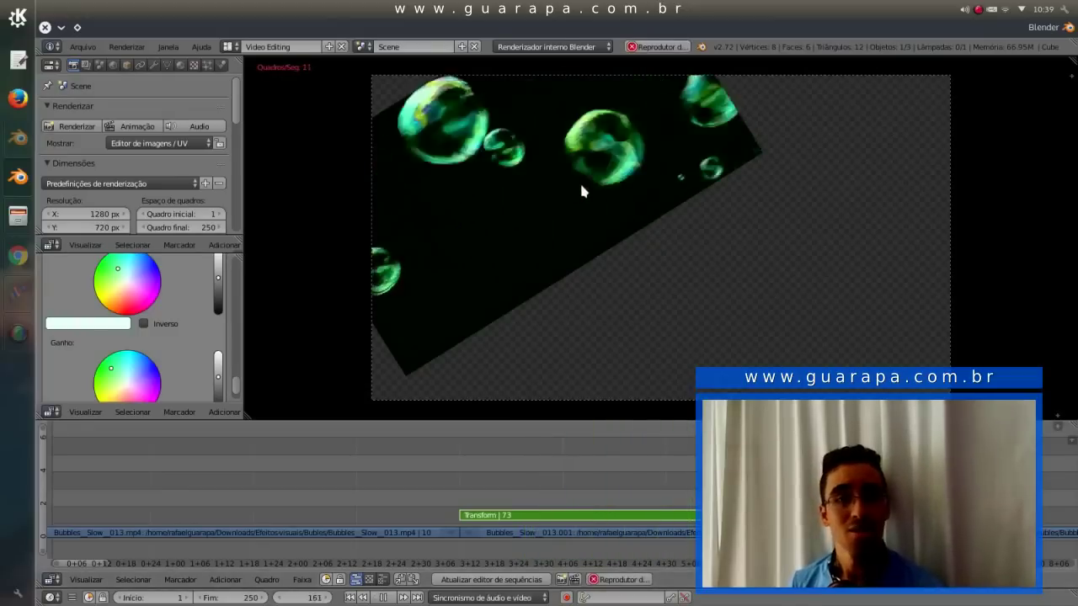
pyautogui.hotkey('alt', 'a')
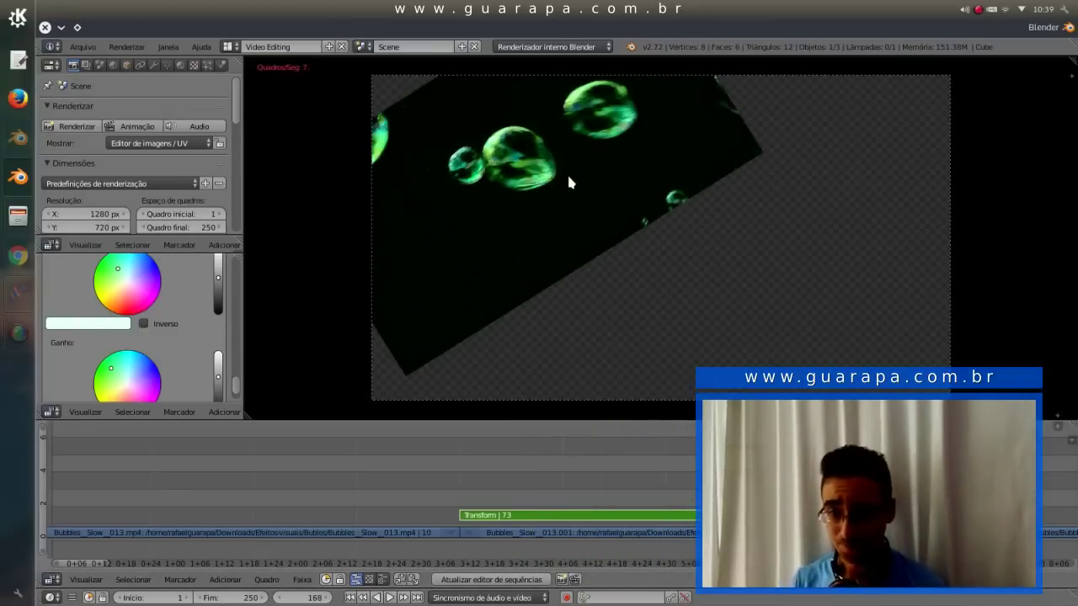
pyautogui.scroll(5, 126, 329)
pyautogui.scroll(-8, 71, 179)
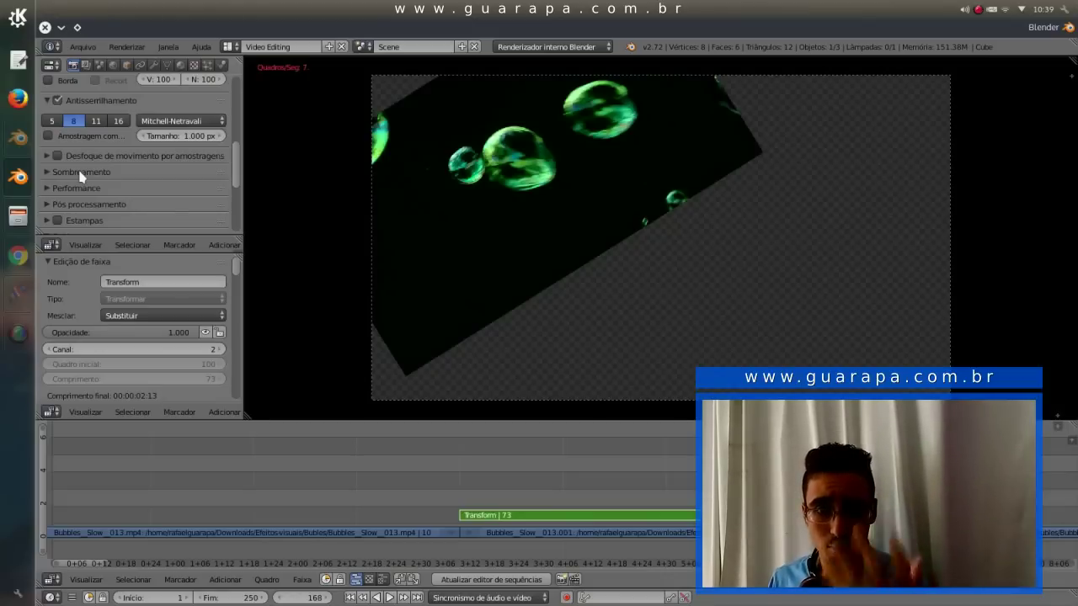
# Step: Under Sombreamento, change the render Alfa from Céu to Transparente
pyautogui.scroll(5, 84, 175)
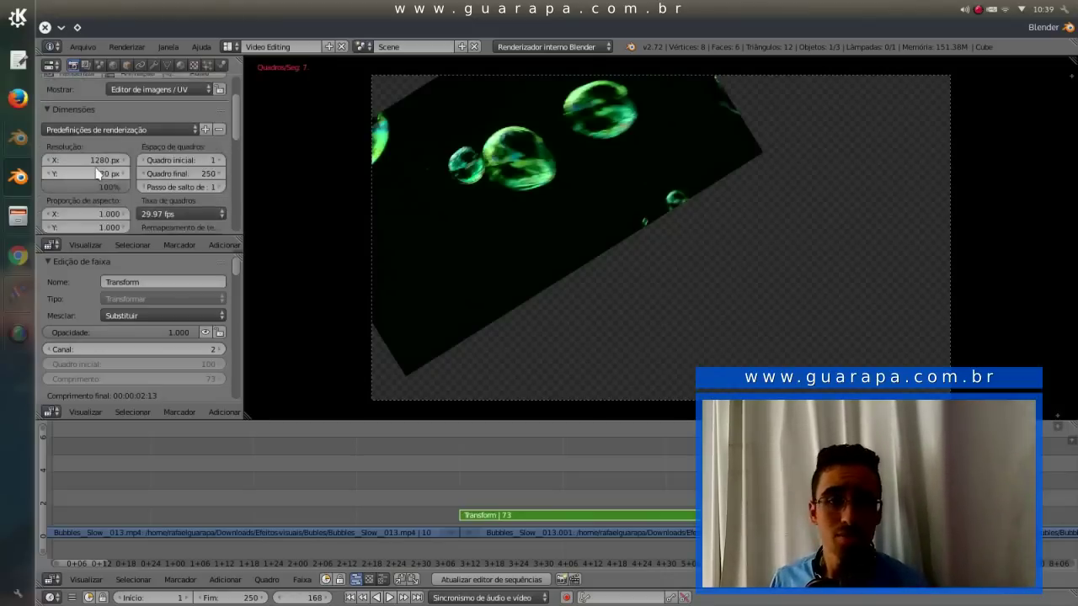
pyautogui.scroll(3, 84, 175)
pyautogui.scroll(-5, 92, 174)
pyautogui.scroll(-5, 97, 174)
pyautogui.scroll(-3, 97, 173)
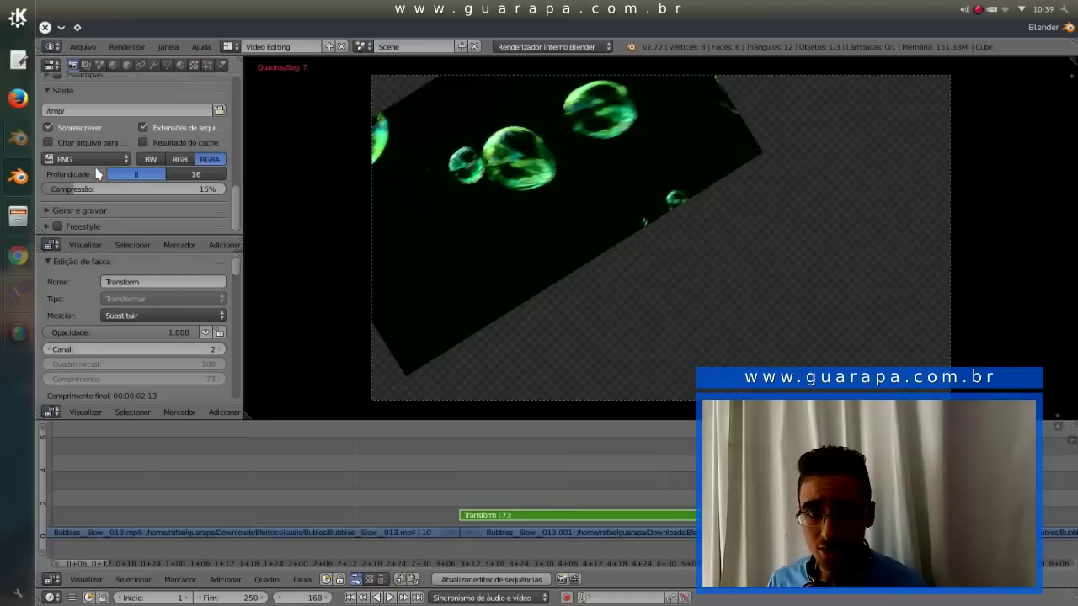
pyautogui.scroll(6, 143, 162)
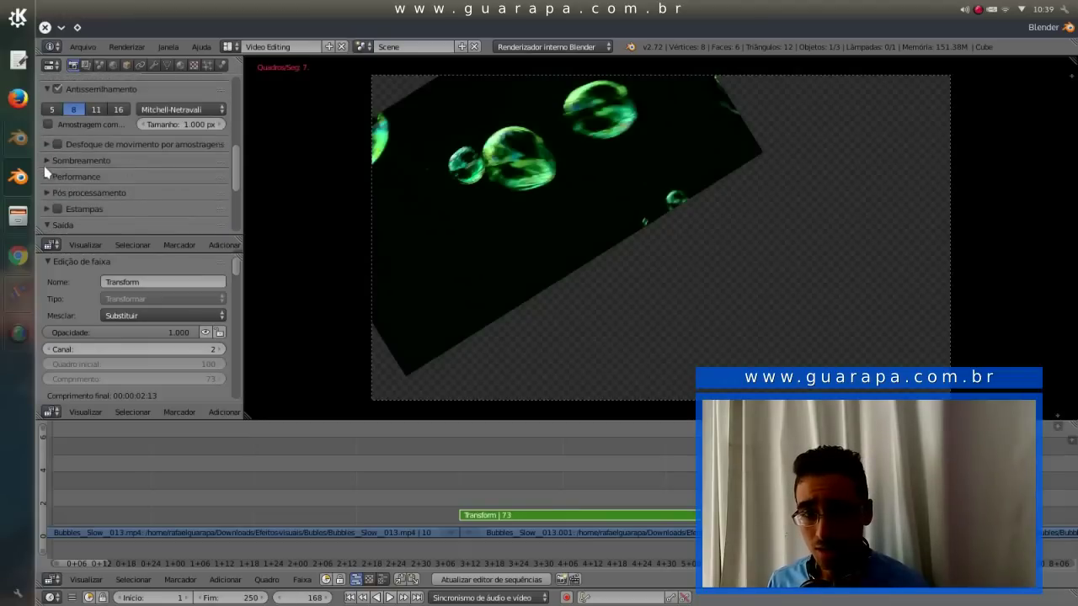
pyautogui.click(45, 164)
pyautogui.click(202, 196)
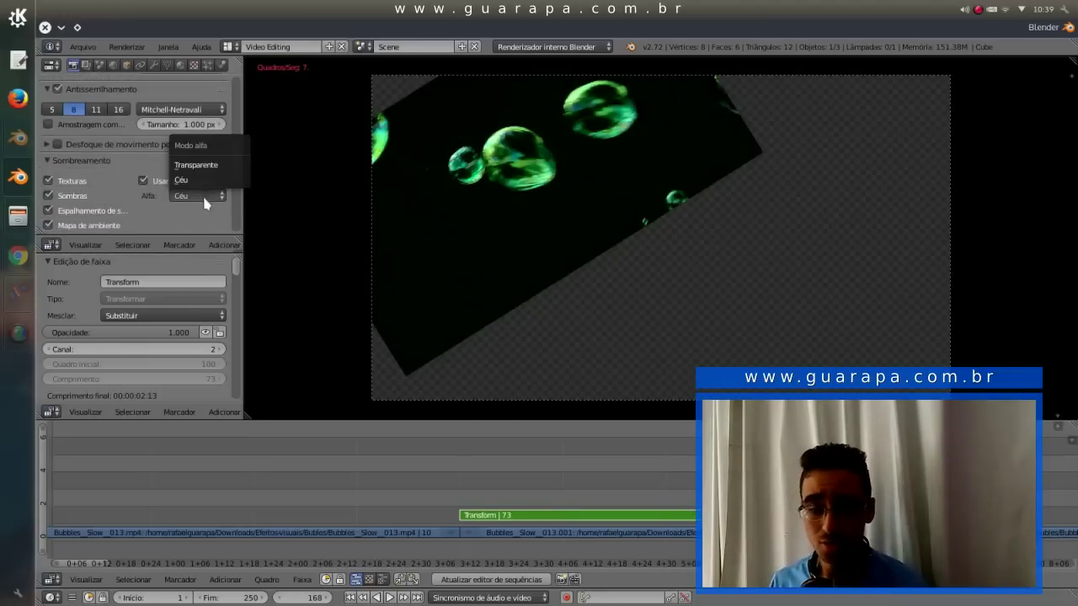
pyautogui.click(200, 166)
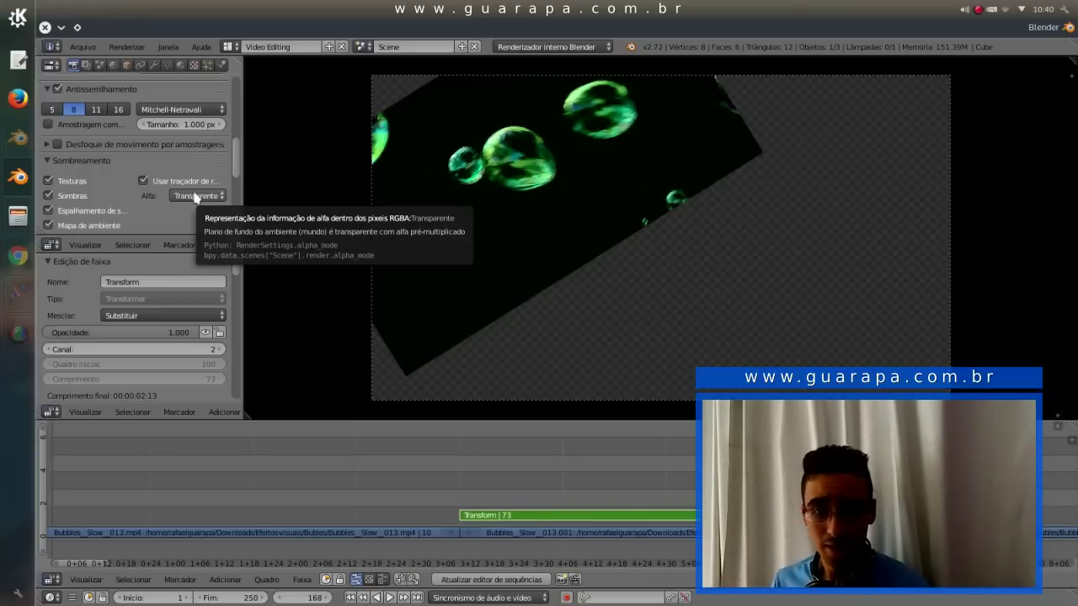
pyautogui.click(107, 160)
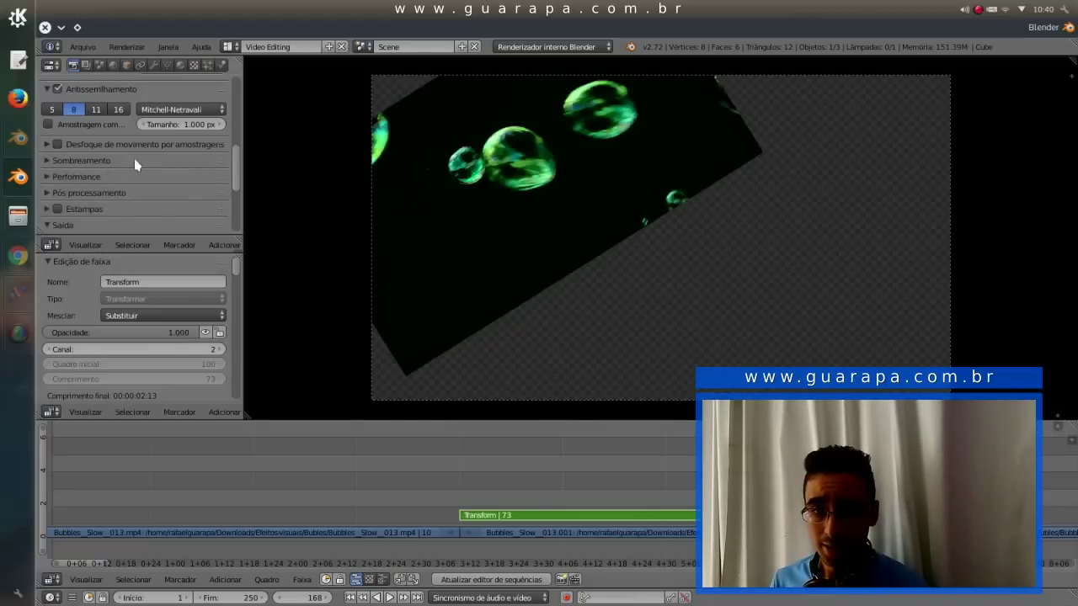
# Step: Briefly show the file manager on the Bubles folder, then minimise it
pyautogui.scroll(3, 134, 160)
pyautogui.scroll(3, 138, 175)
pyautogui.scroll(-1, 137, 174)
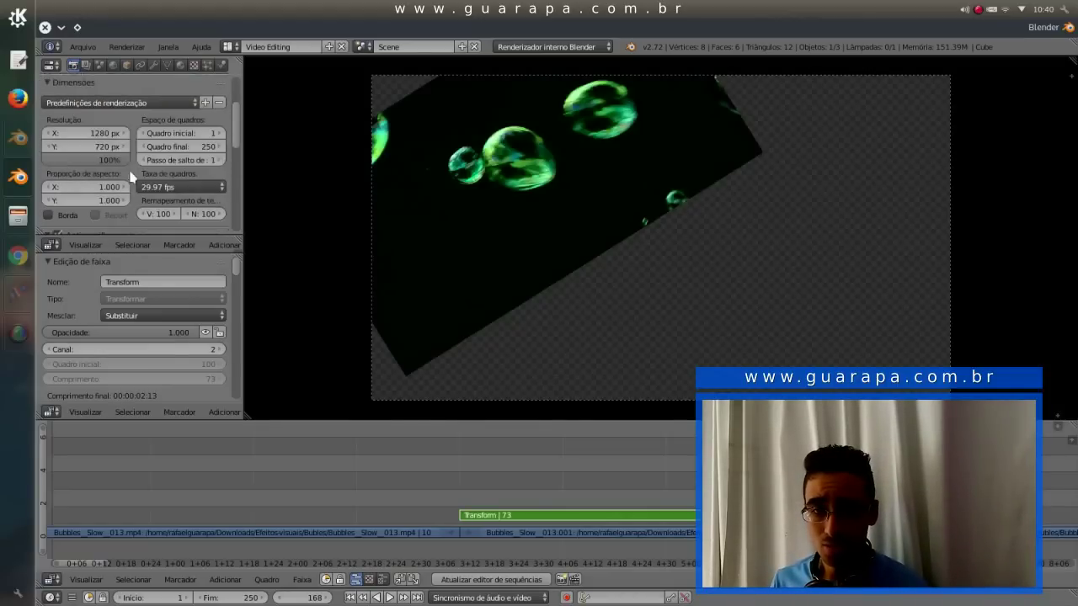
pyautogui.click(18, 168)
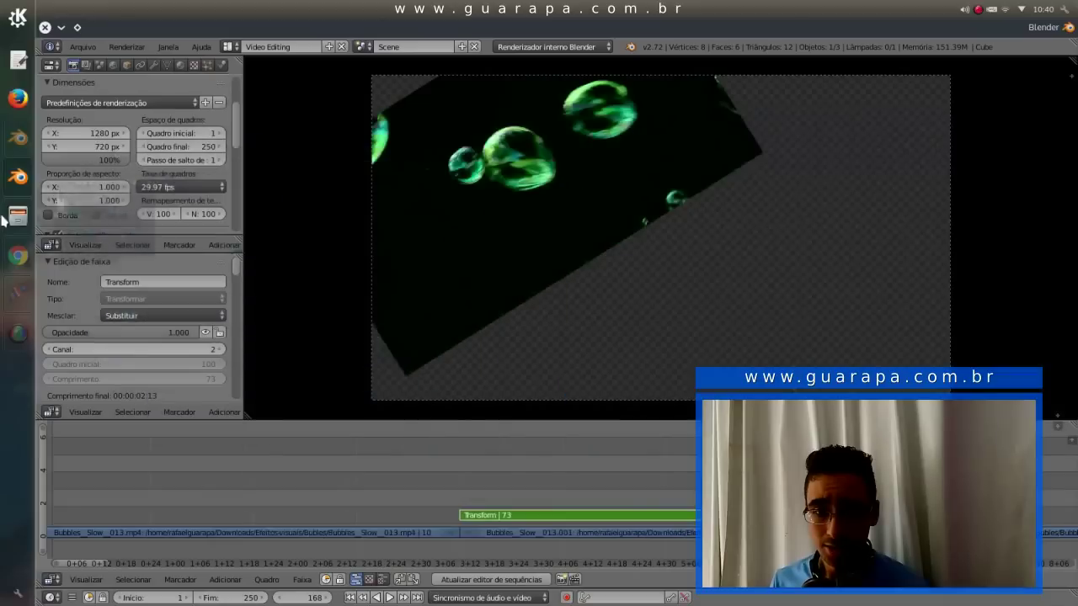
pyautogui.click(16, 219)
pyautogui.scroll(-2, 150, 173)
pyautogui.scroll(-2, 139, 175)
pyautogui.scroll(-2, 131, 173)
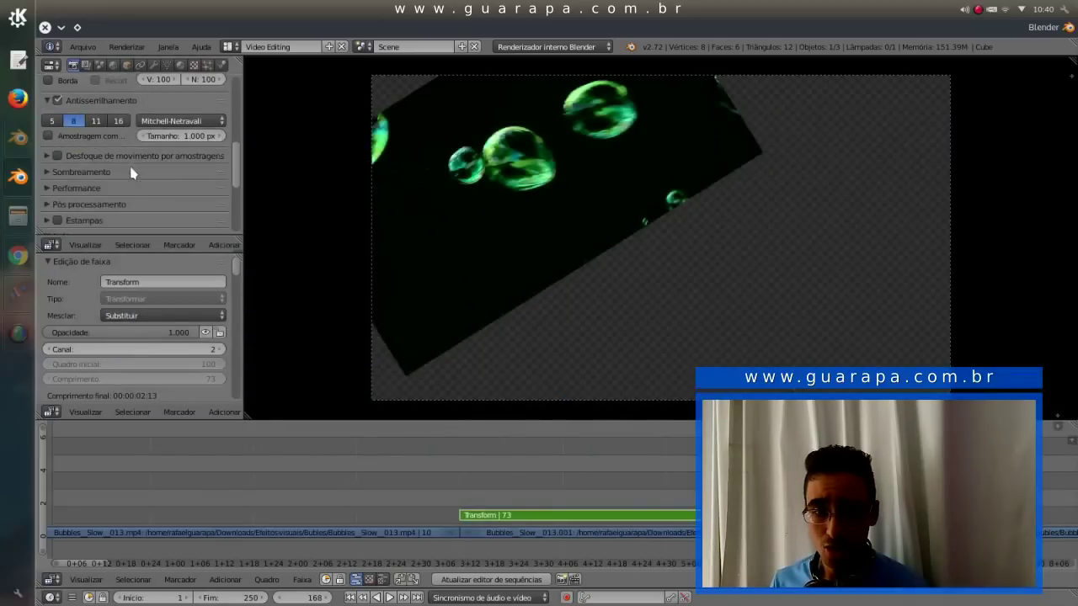
# Step: Scroll the render properties to the Saída panel and switch to the explosion project window
pyautogui.scroll(-2, 113, 176)
pyautogui.scroll(-2, 118, 183)
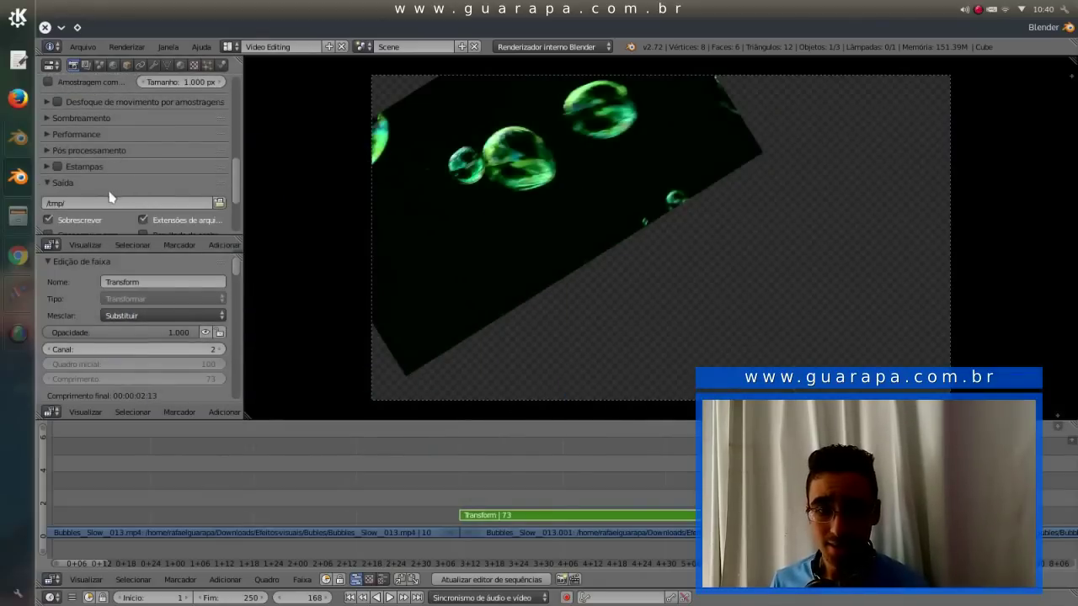
pyautogui.scroll(-1, 108, 203)
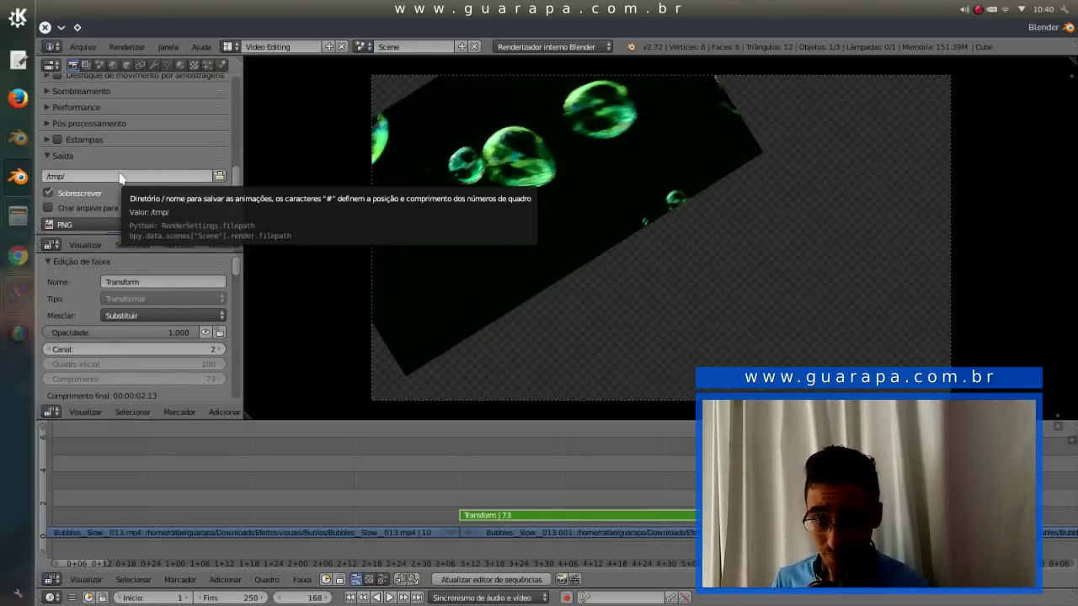
pyautogui.scroll(-2, 124, 175)
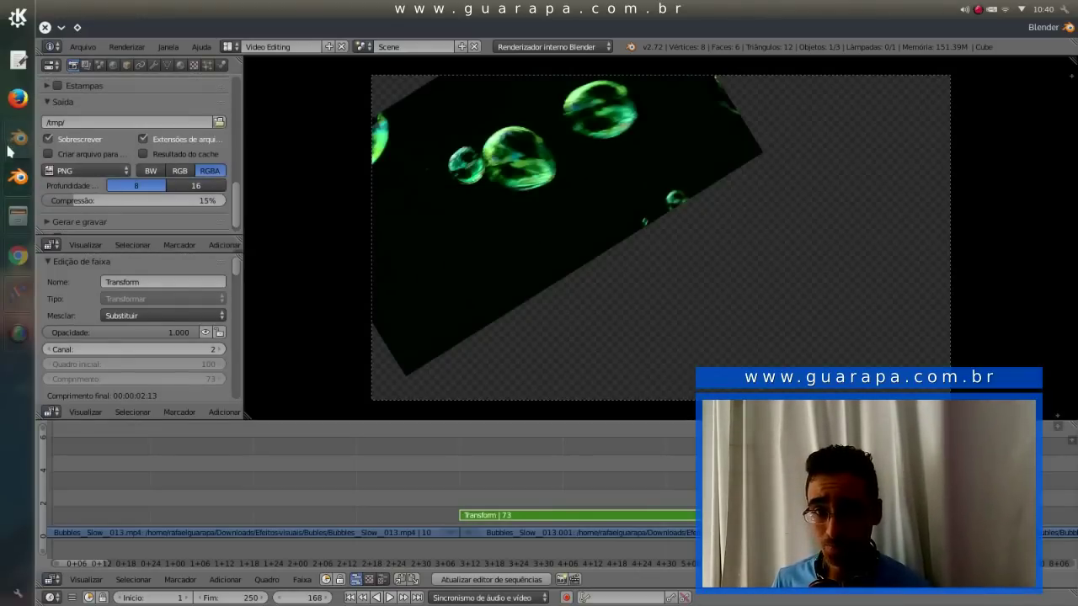
pyautogui.click(18, 176)
pyautogui.click(18, 138)
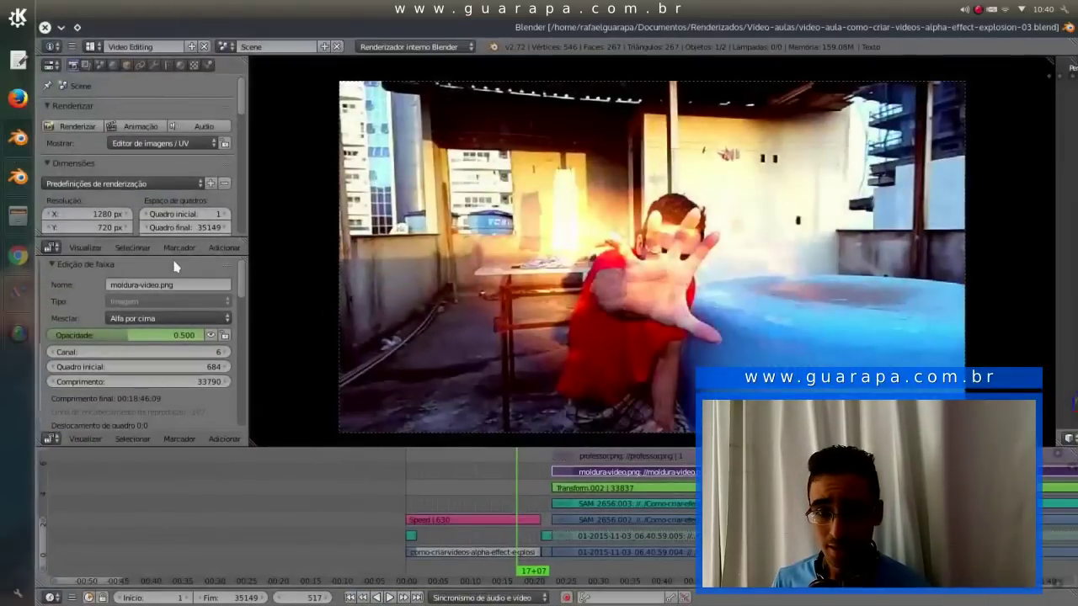
# Step: Review the explosion project's MPEG/H.264 encoding, then return to the bubbles project's PNG file format list
pyautogui.scroll(-4, 149, 163)
pyautogui.scroll(-3, 109, 149)
pyautogui.scroll(-4, 94, 141)
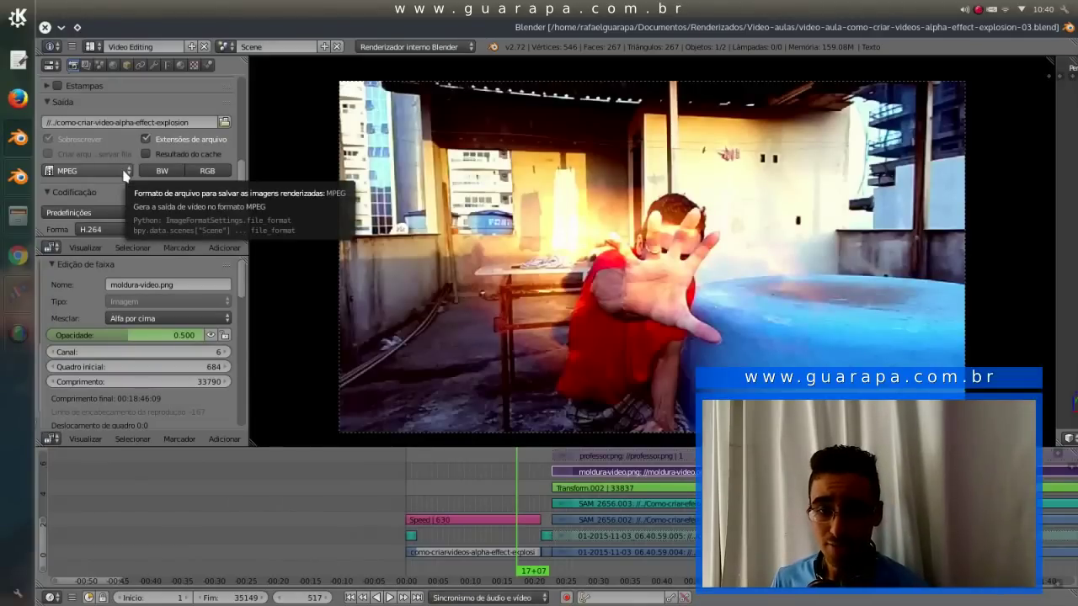
pyautogui.scroll(-1, 125, 181)
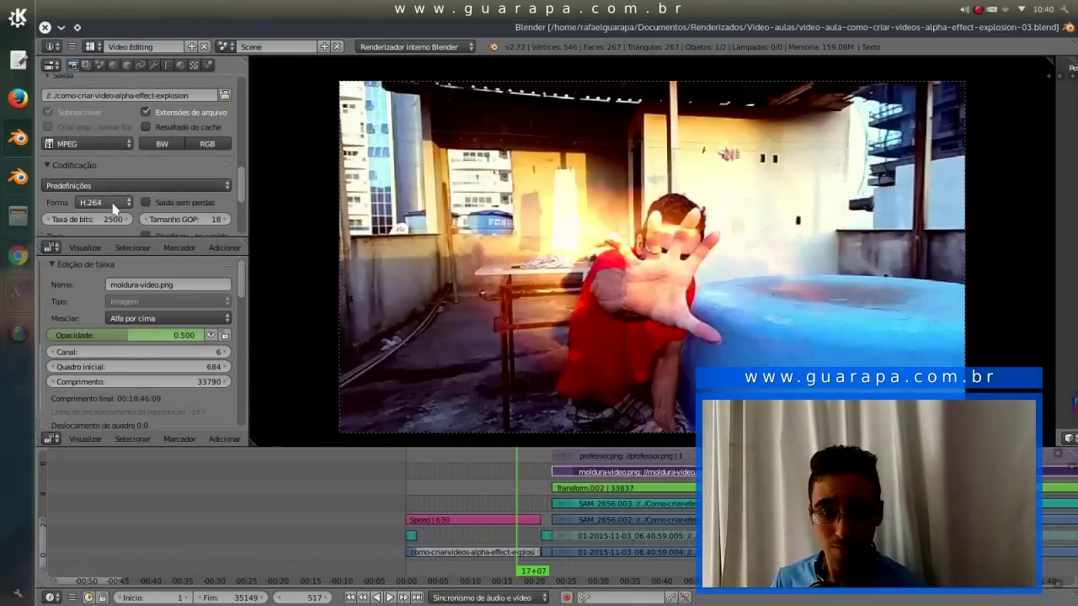
pyautogui.click(21, 180)
pyautogui.click(71, 171)
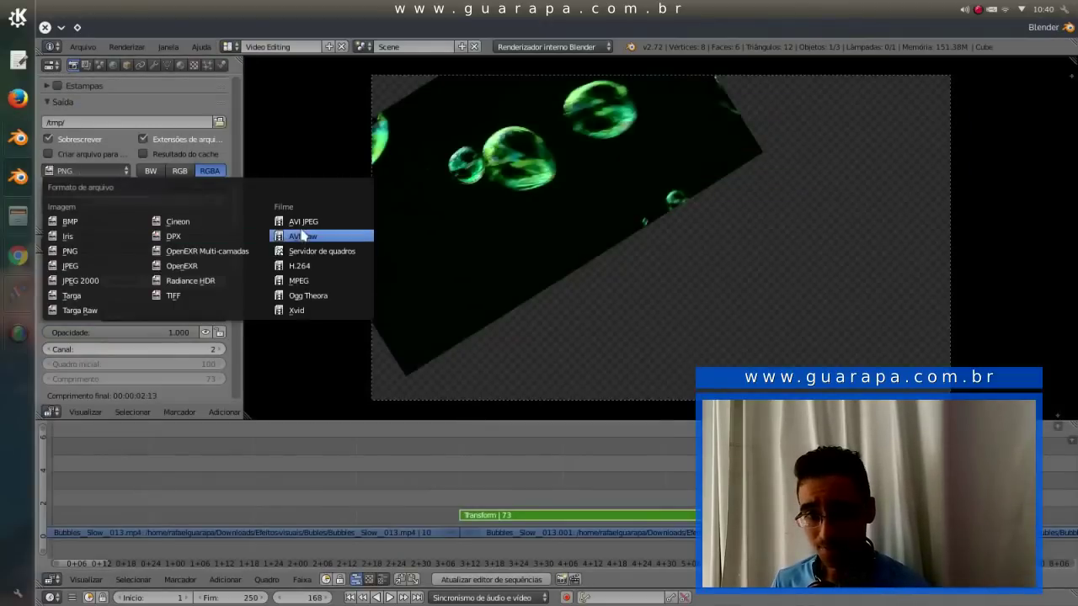
# Step: Set the output to MPEG with H.264 encoding and lower the video bitrate from 6000 to 2500
pyautogui.click(298, 280)
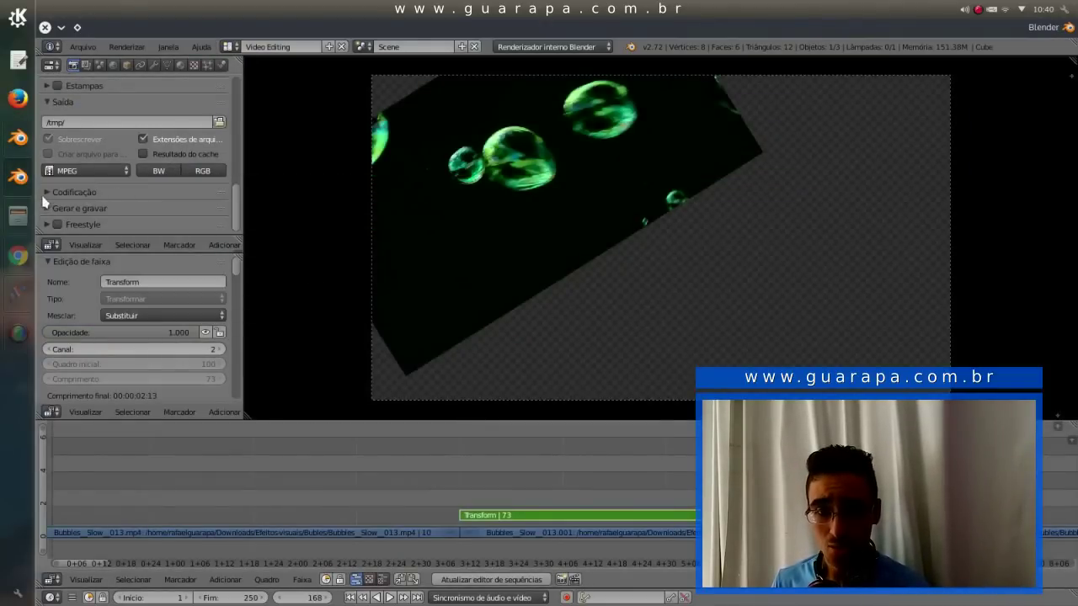
pyautogui.click(44, 195)
pyautogui.scroll(-1, 105, 204)
pyautogui.click(114, 202)
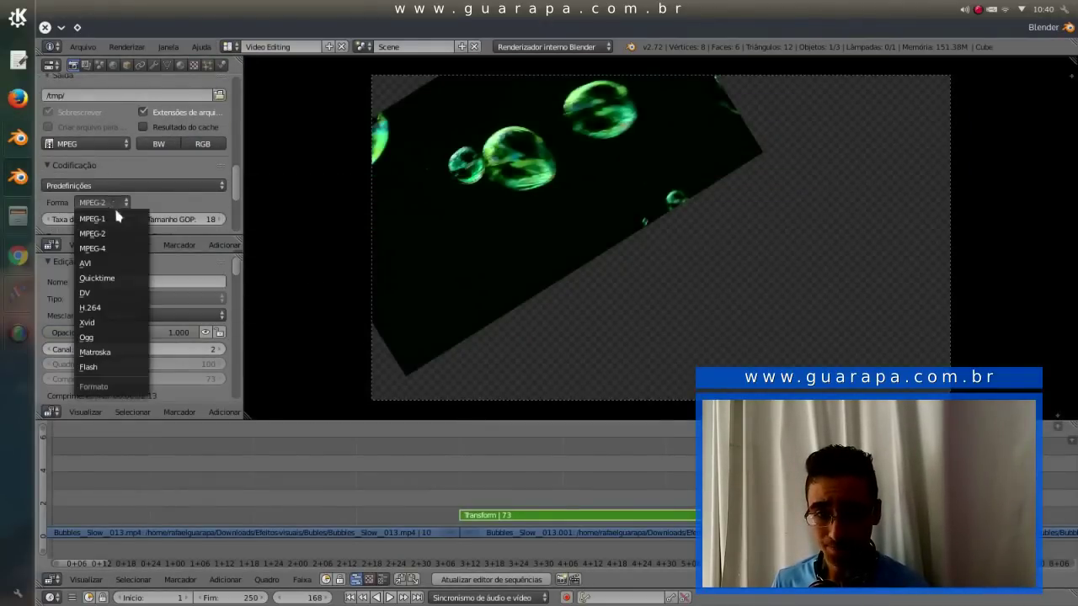
pyautogui.click(128, 308)
pyautogui.scroll(-2, 157, 181)
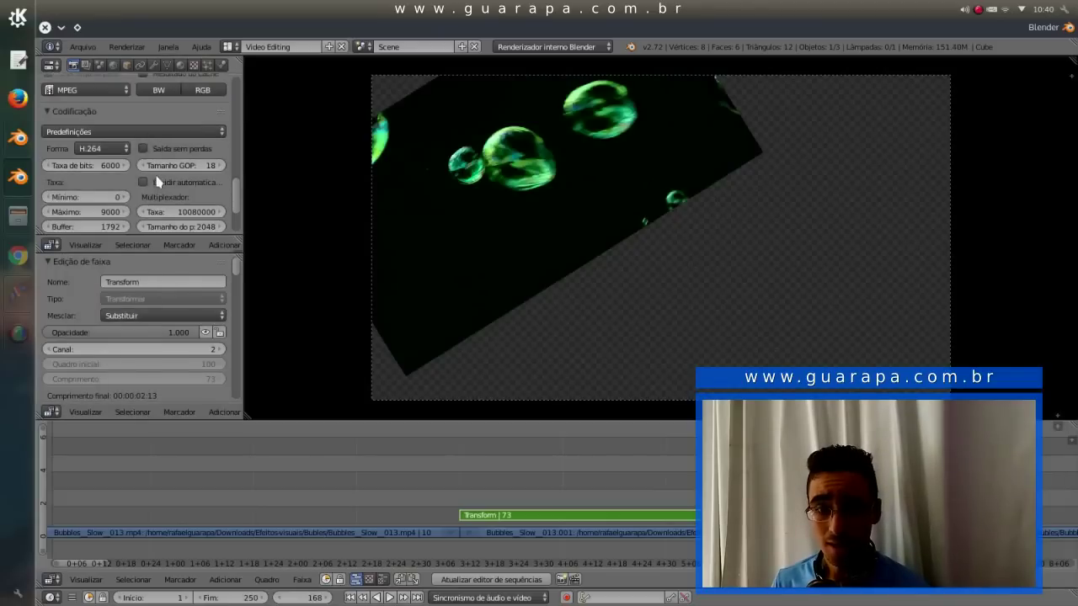
pyautogui.click(87, 165)
pyautogui.write('2500')
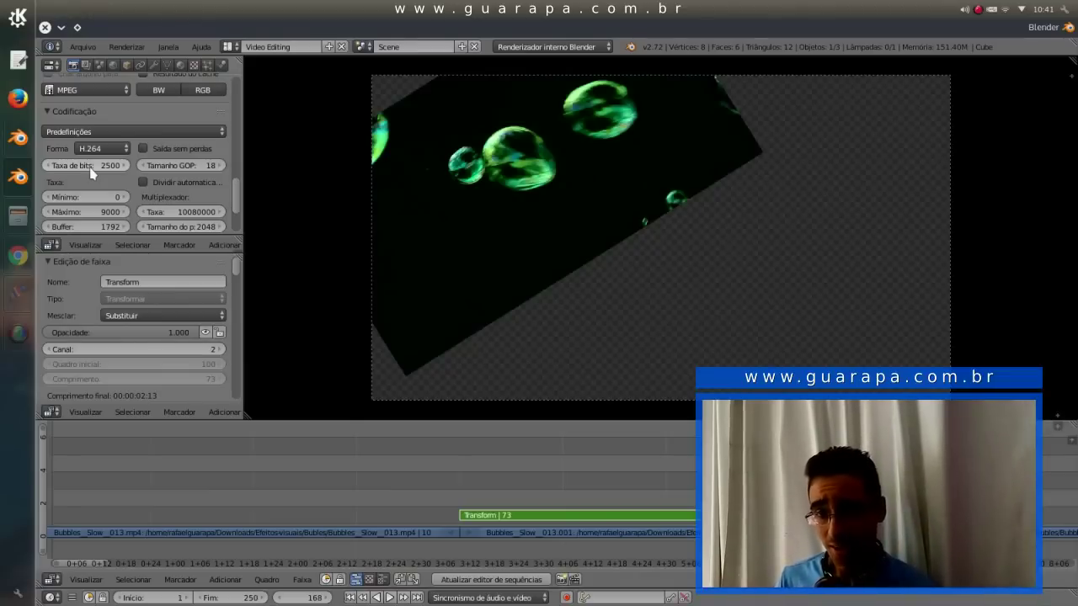
pyautogui.scroll(-2, 92, 172)
pyautogui.scroll(-1, 107, 179)
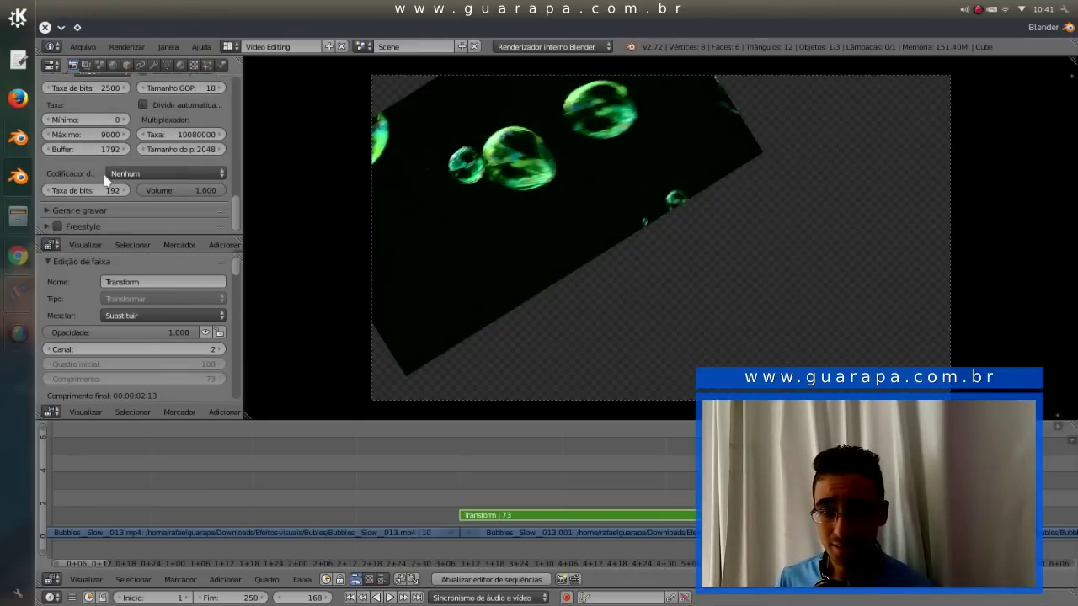
# Step: Expand and collapse the Gerar e gravar and Encoding panels to review the render settings
pyautogui.scroll(1, 101, 209)
pyautogui.scroll(1, 107, 199)
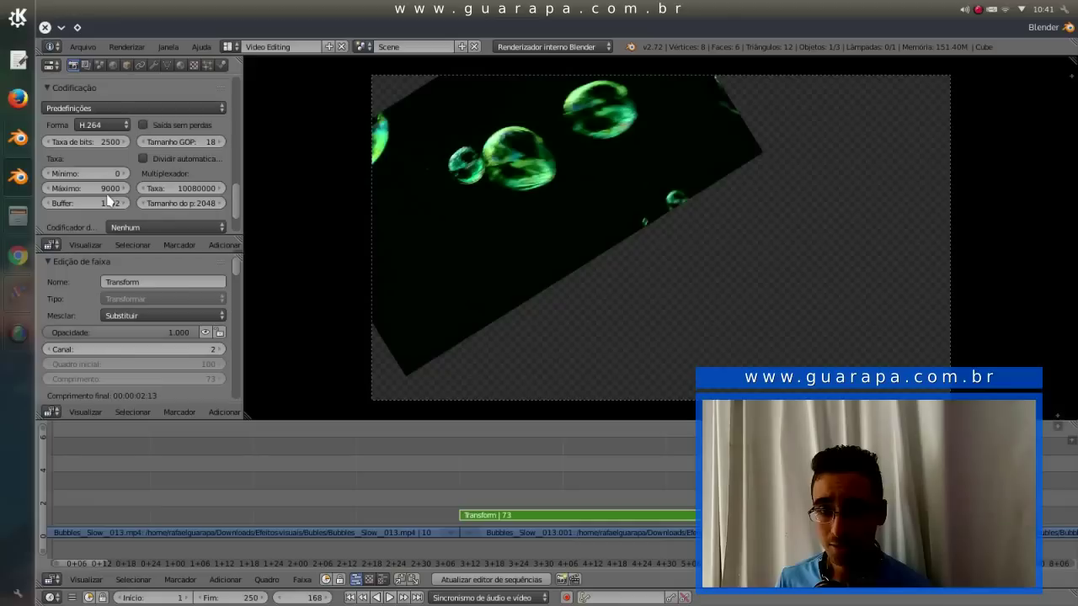
pyautogui.scroll(-1, 107, 199)
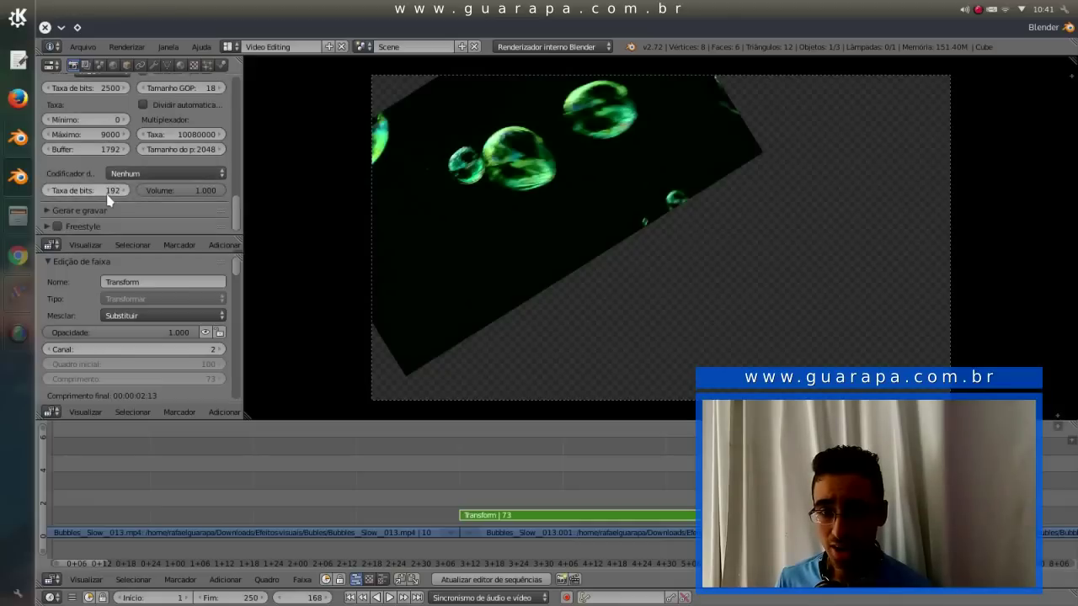
pyautogui.click(50, 216)
pyautogui.scroll(-1, 50, 216)
pyautogui.click(51, 183)
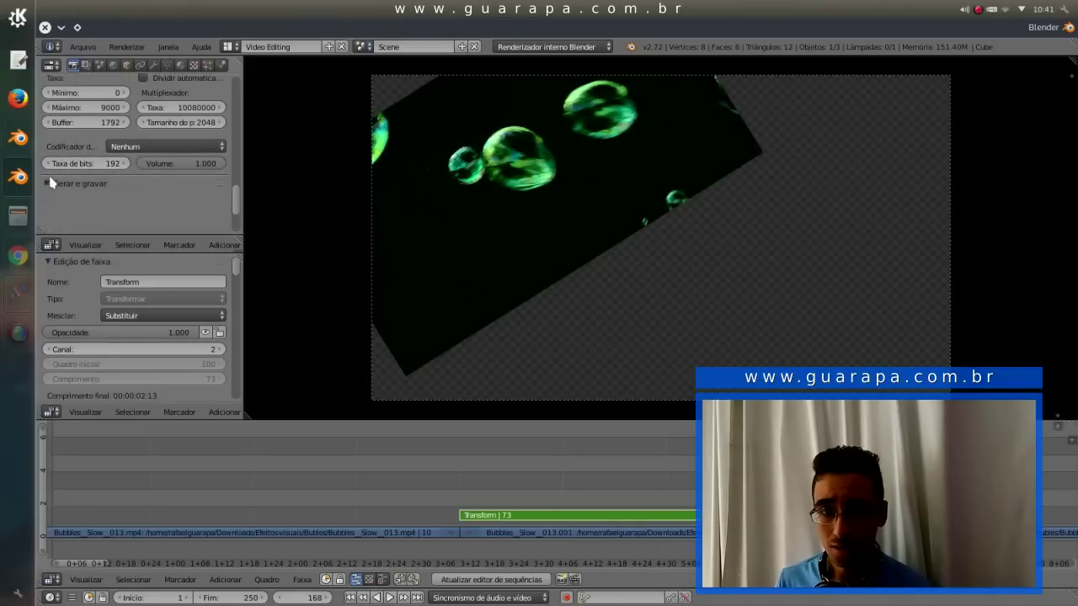
pyautogui.scroll(2, 48, 173)
pyautogui.scroll(2, 48, 168)
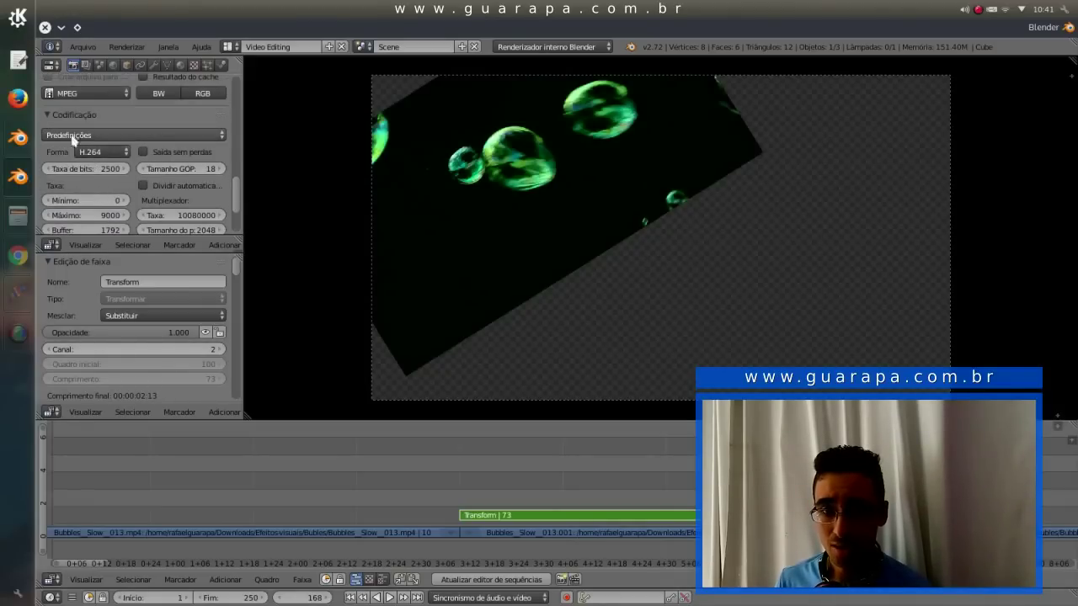
pyautogui.click(48, 116)
pyautogui.scroll(2, 99, 148)
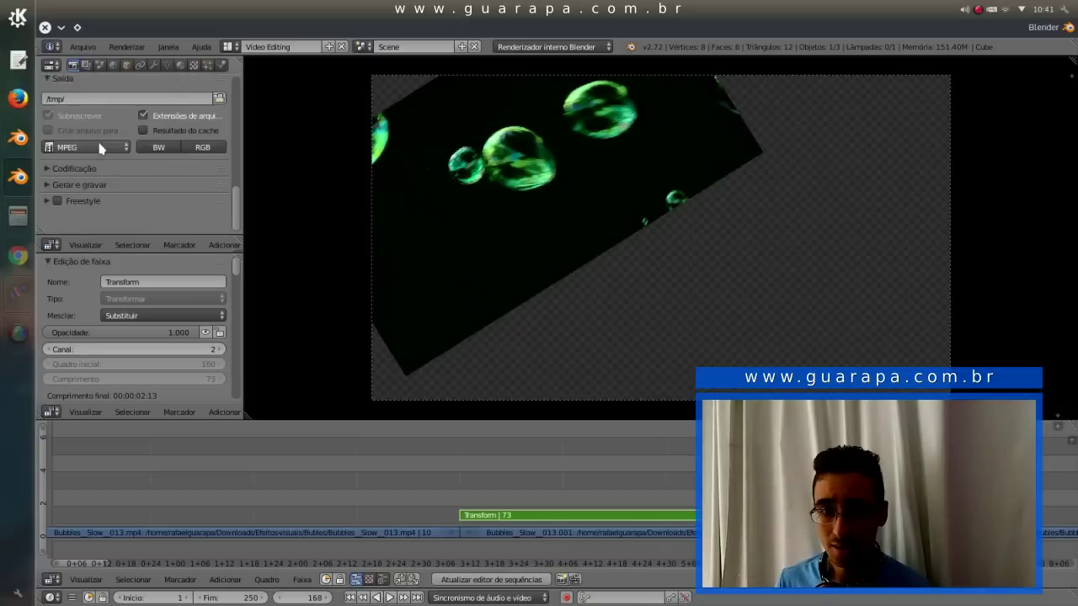
pyautogui.scroll(1, 99, 150)
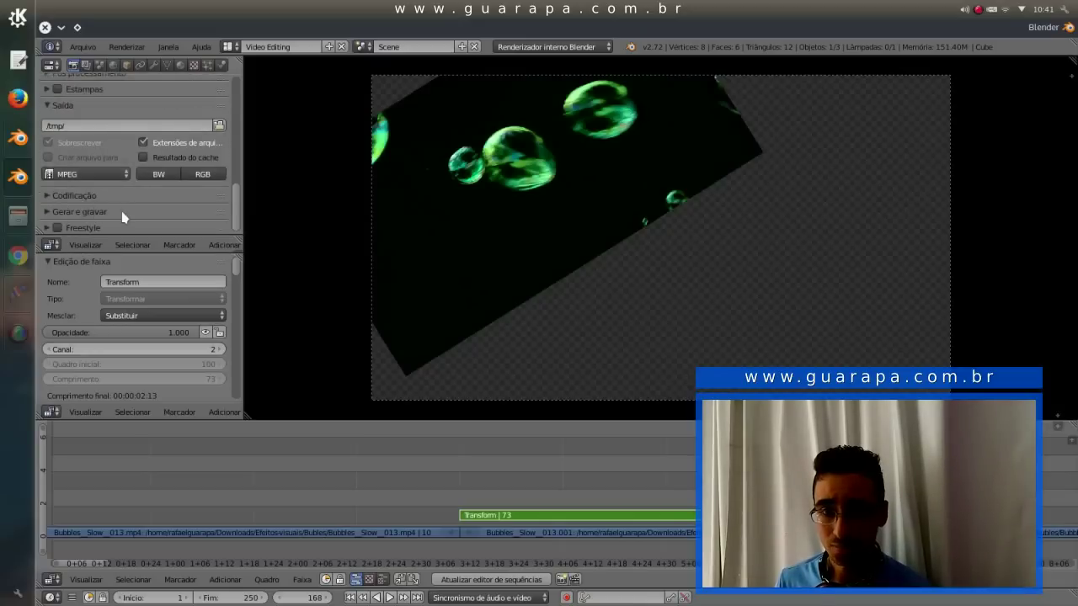
pyautogui.scroll(2, 123, 218)
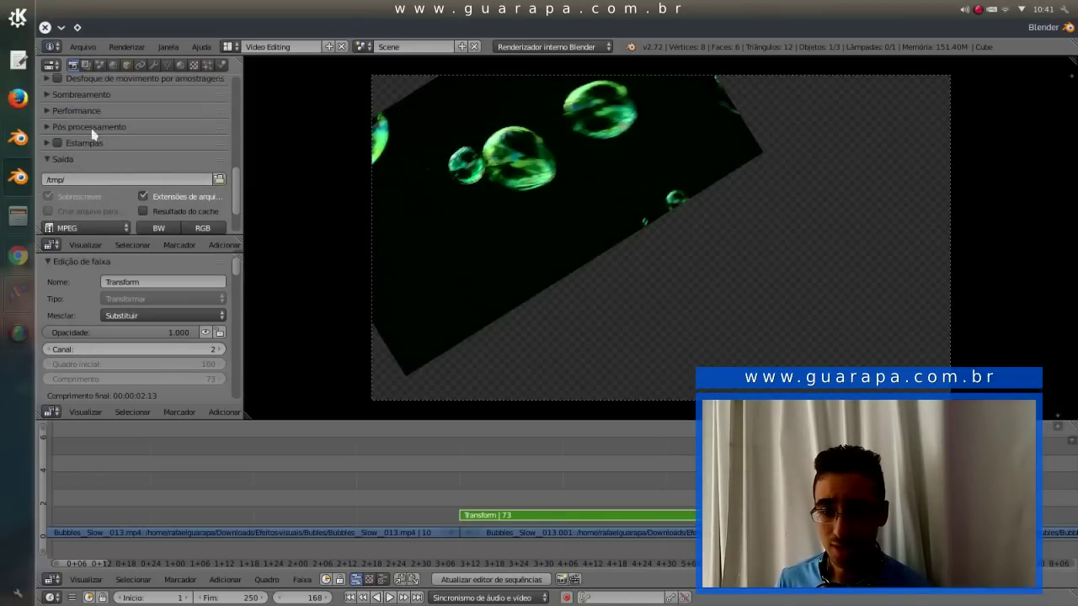
# Step: Switch to the other open Blender project and expand its Encoding settings
pyautogui.click(22, 149)
pyautogui.scroll(-1, 140, 187)
pyautogui.scroll(-2, 141, 189)
pyautogui.scroll(-2, 142, 191)
pyautogui.scroll(-1, 143, 190)
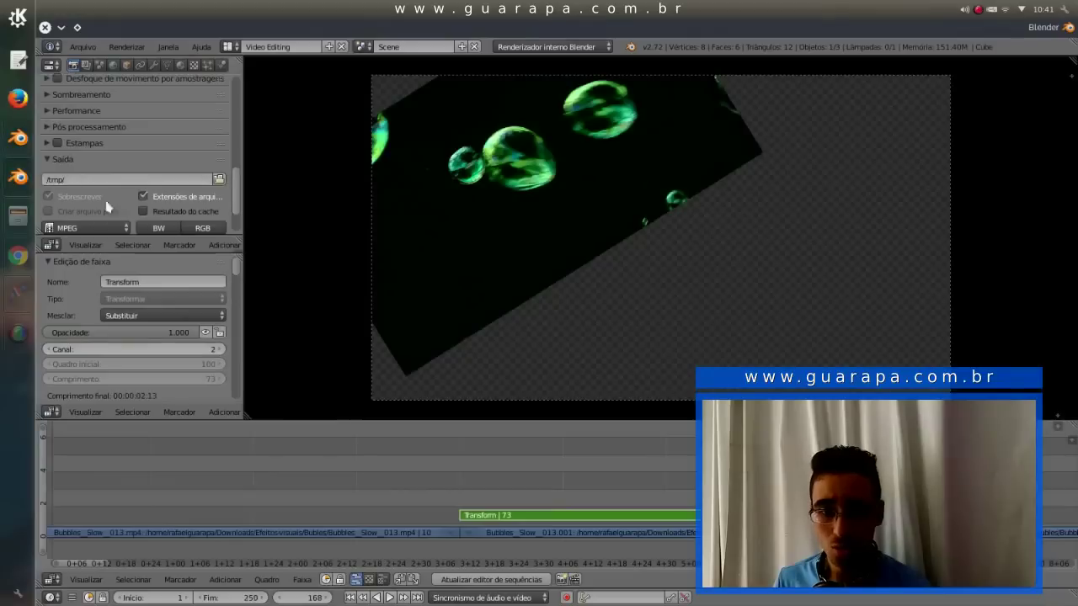
pyautogui.scroll(-3, 144, 192)
pyautogui.click(89, 194)
pyautogui.scroll(-8, 126, 196)
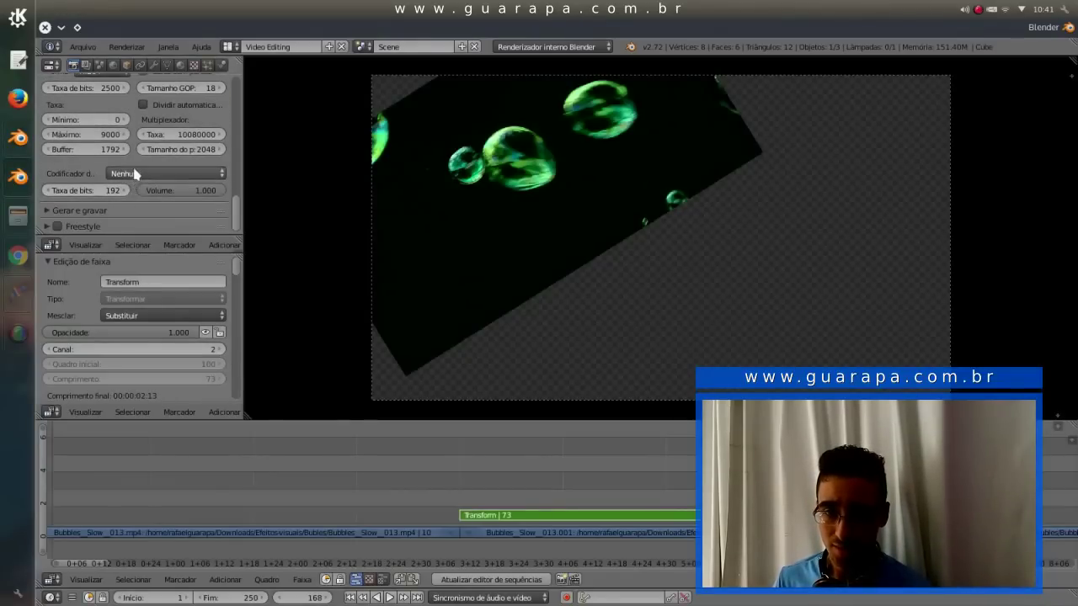
# Step: Set the audio codec to MP3 with an audio bitrate of 244
pyautogui.click(135, 173)
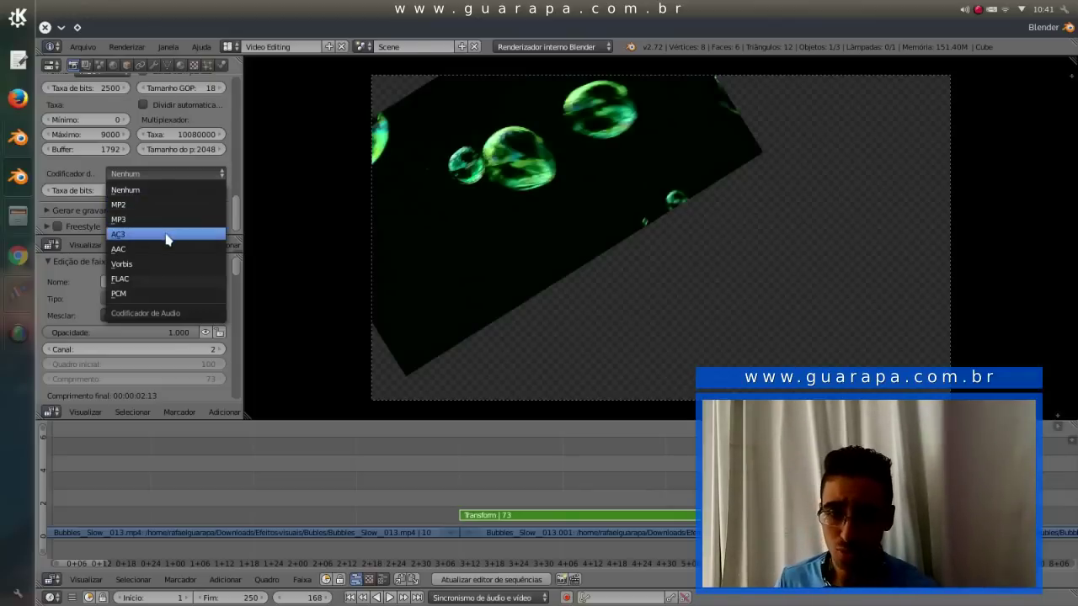
pyautogui.click(156, 219)
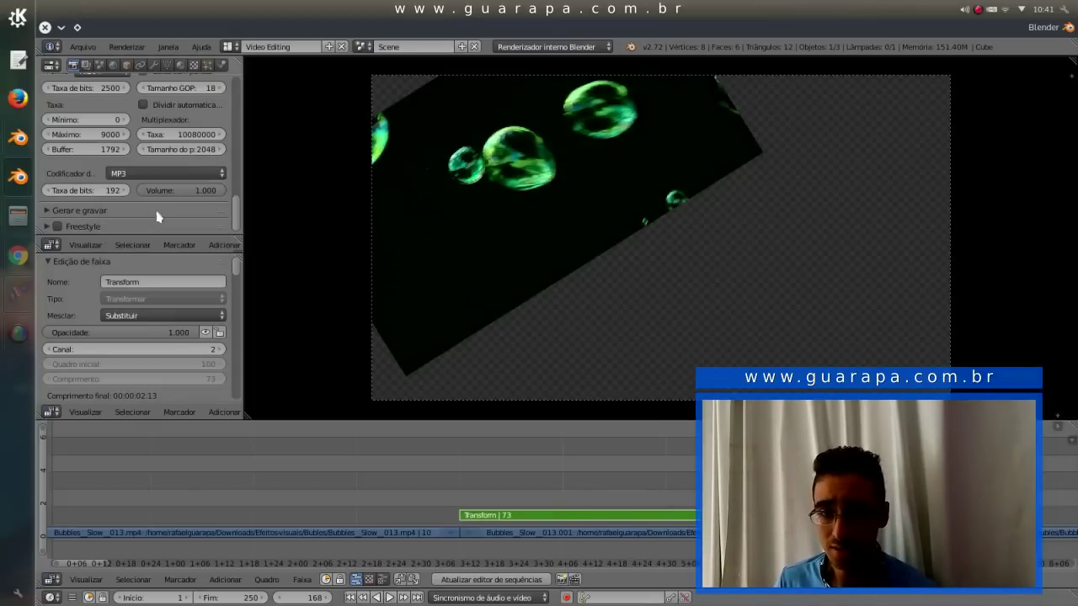
pyautogui.click(100, 190)
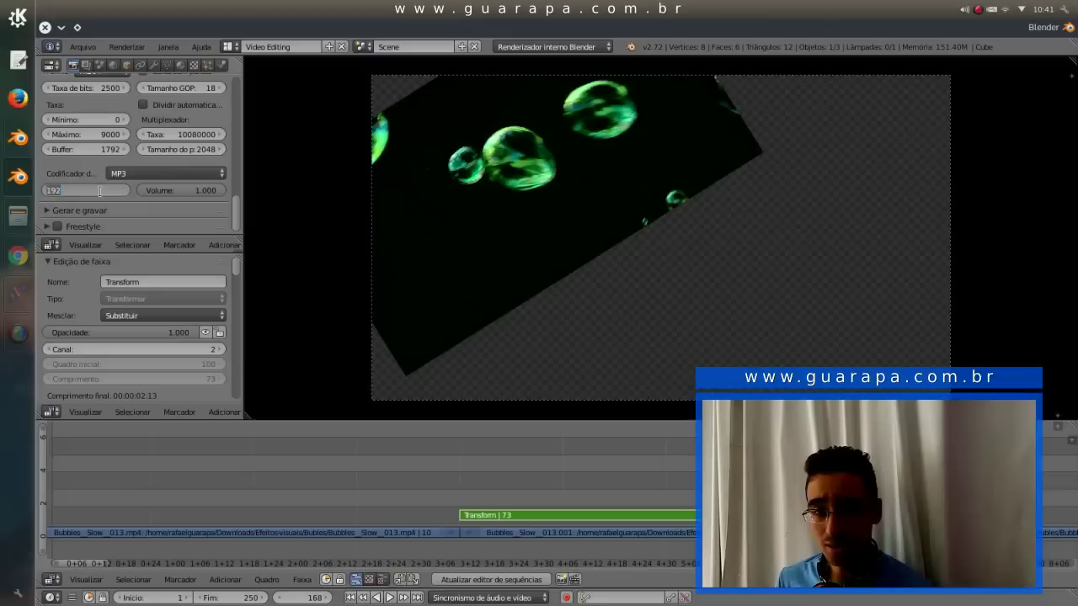
pyautogui.write('244')
pyautogui.press('Return')
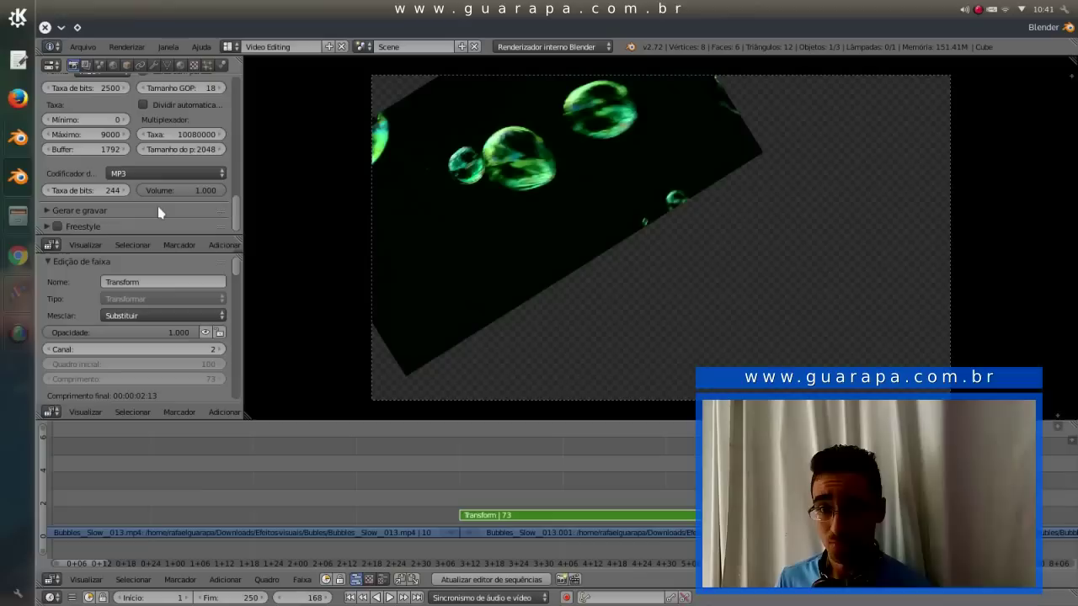
pyautogui.scroll(2, 158, 211)
pyautogui.scroll(2, 159, 211)
pyautogui.scroll(3, 158, 211)
pyautogui.scroll(2, 158, 211)
pyautogui.scroll(-3, 159, 212)
pyautogui.scroll(-3, 158, 212)
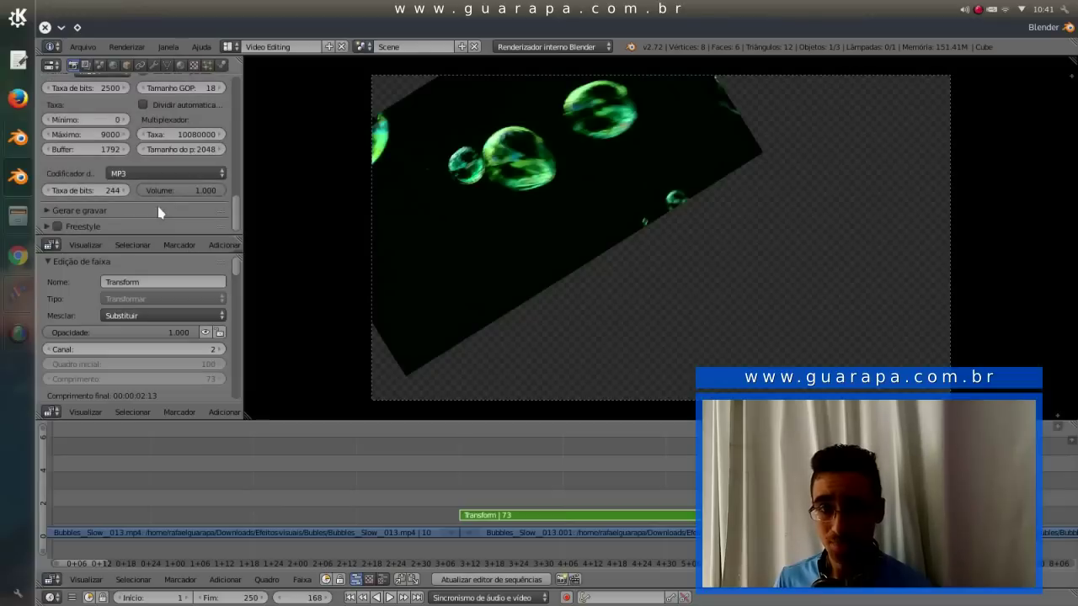
pyautogui.scroll(2, 162, 207)
pyautogui.scroll(2, 161, 207)
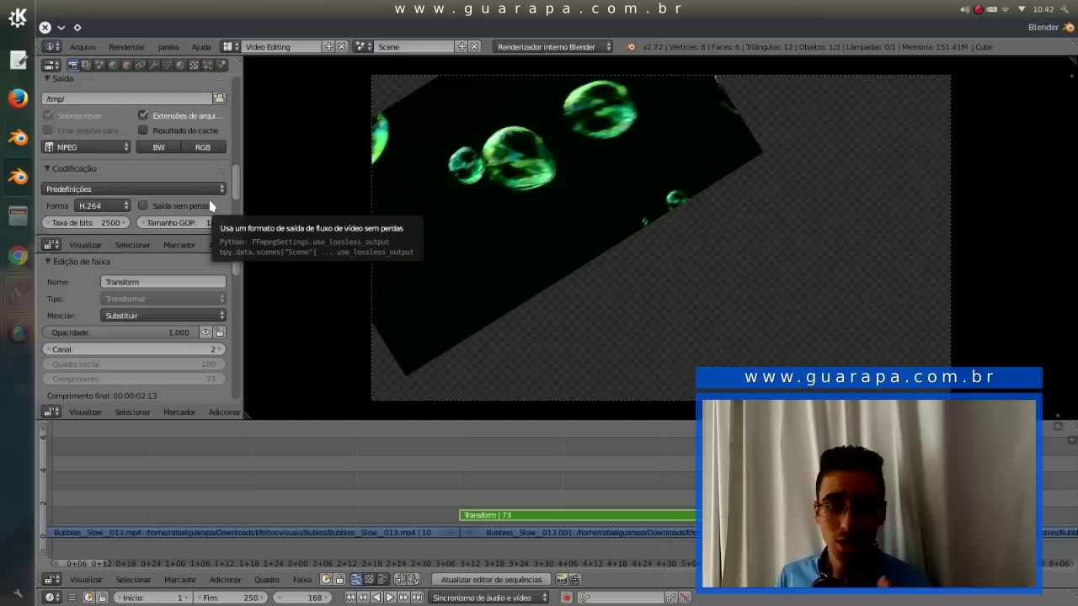
# Step: Scroll the render properties back to the top and move the sequencer playhead to frame 118
pyautogui.scroll(3, 194, 206)
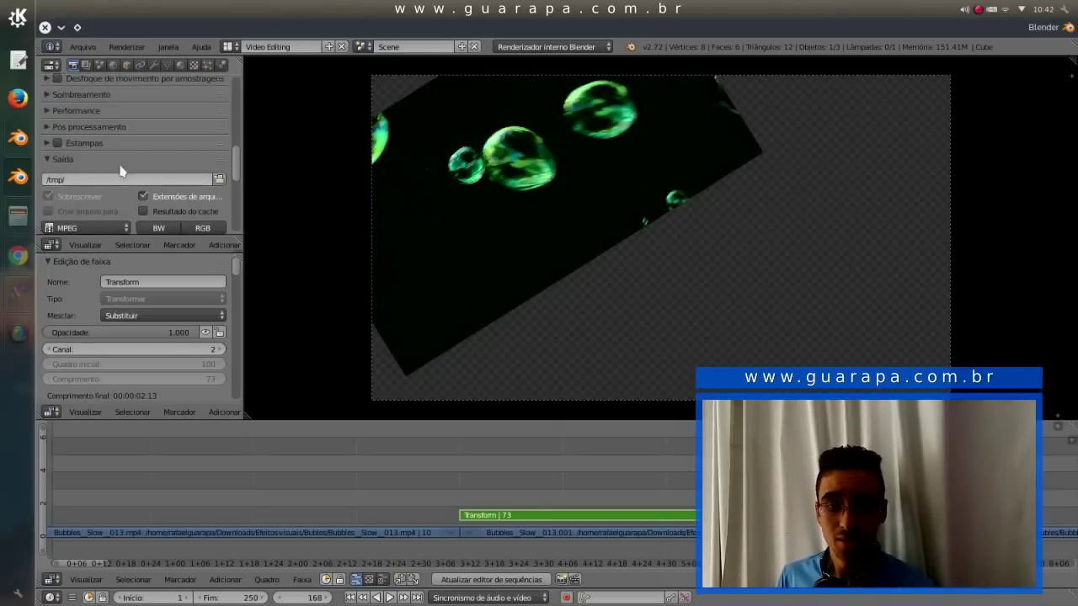
pyautogui.scroll(3, 165, 197)
pyautogui.scroll(3, 143, 181)
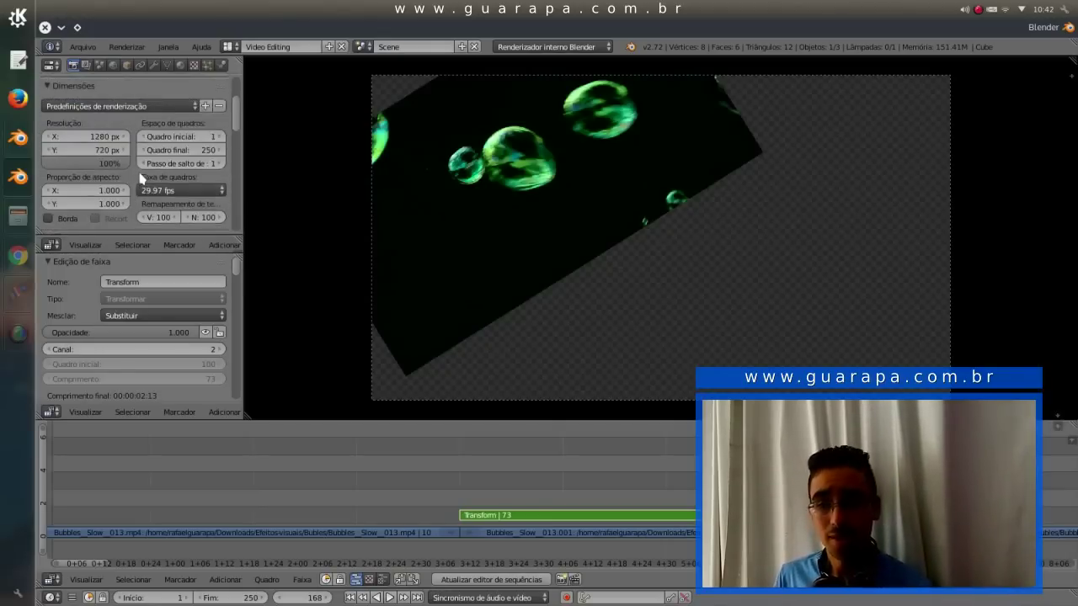
pyautogui.scroll(3, 141, 179)
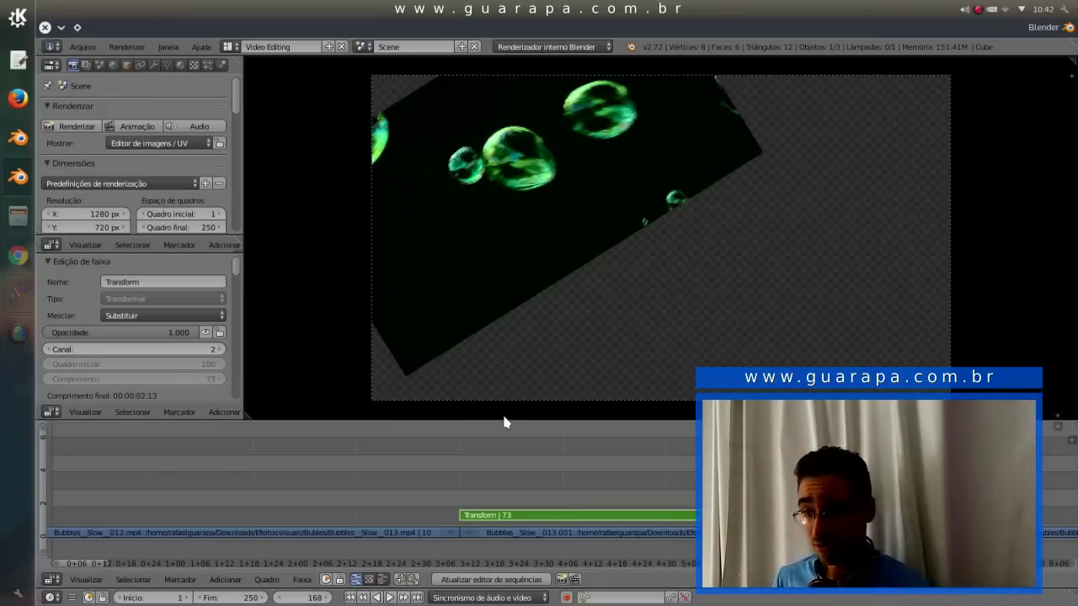
pyautogui.click(534, 477)
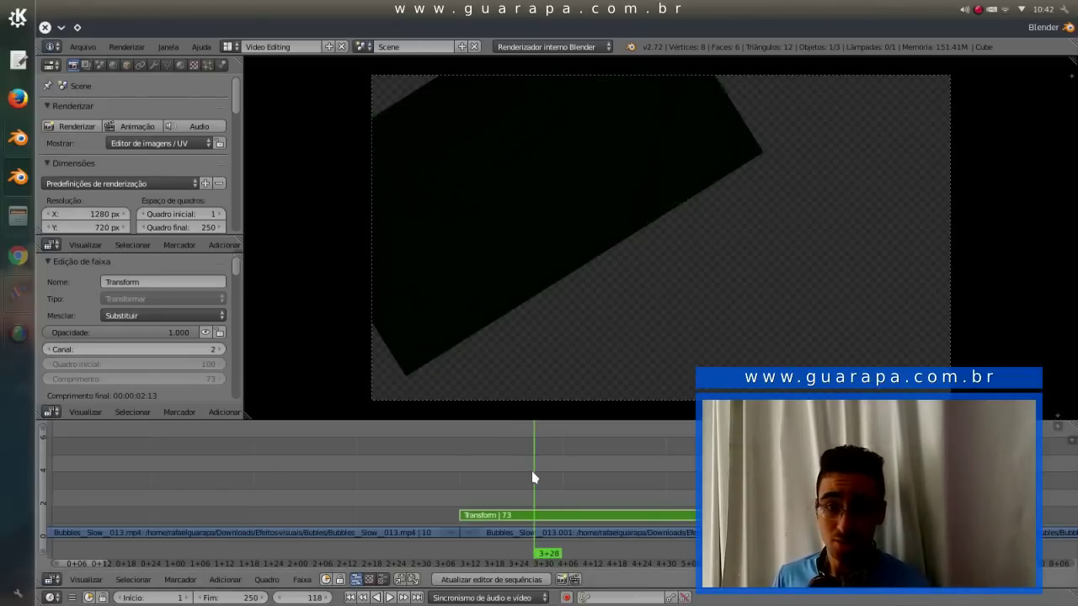
# Step: Move the playhead to frame 135, then switch to the explosion project window
pyautogui.click(583, 477)
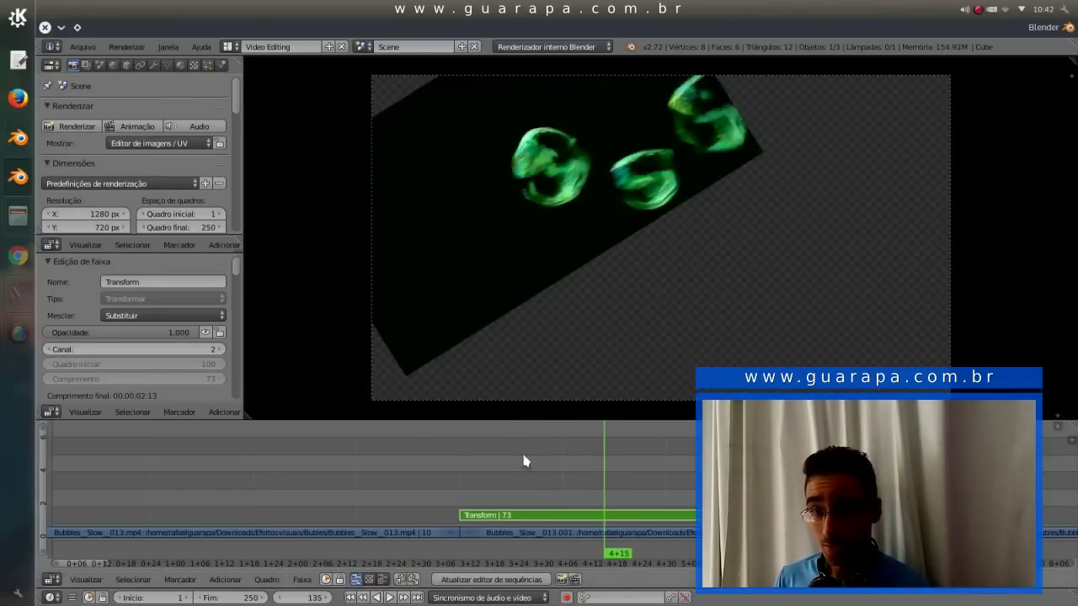
pyautogui.click(17, 179)
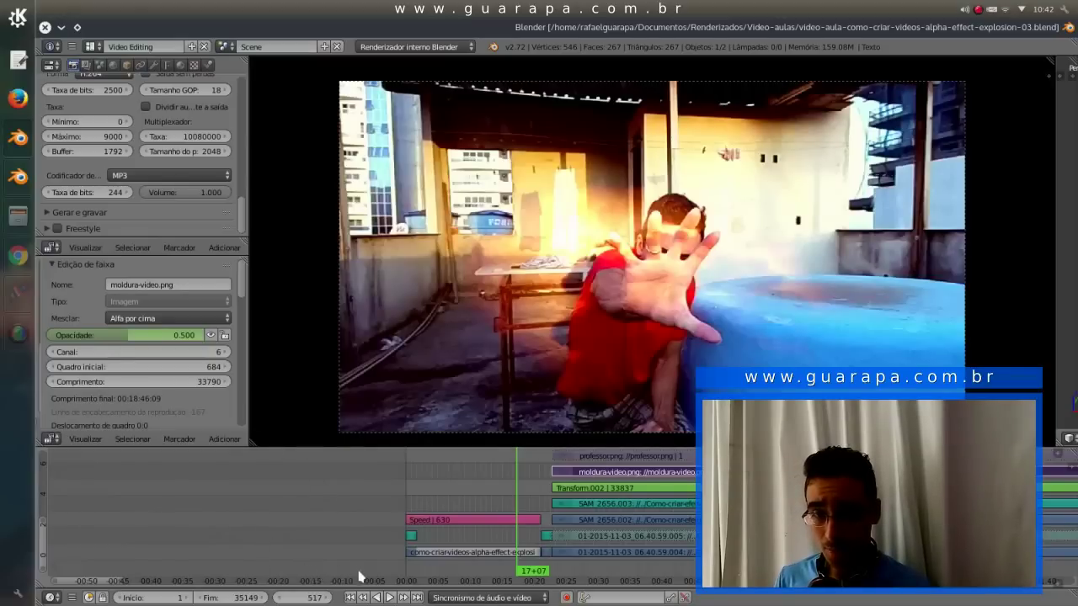
# Step: Switch back to the bubbles project window, still at frame 135
pyautogui.click(19, 182)
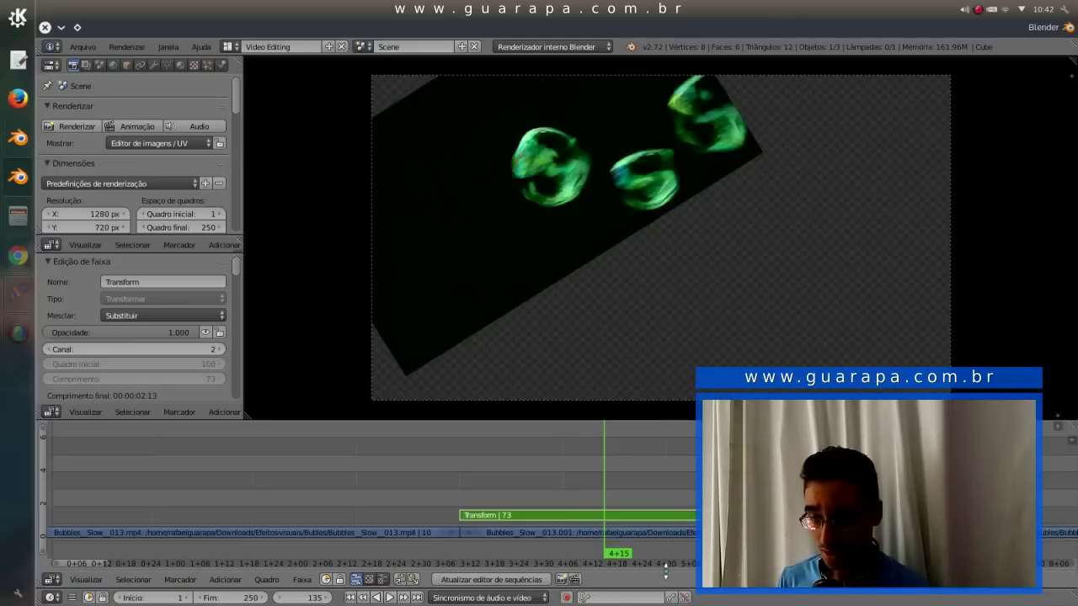
# Step: Enlarge the sequencer area and scrub the playhead back to frame 132 to view the Transform effect
pyautogui.moveTo(665, 571); pyautogui.dragTo(665, 591)
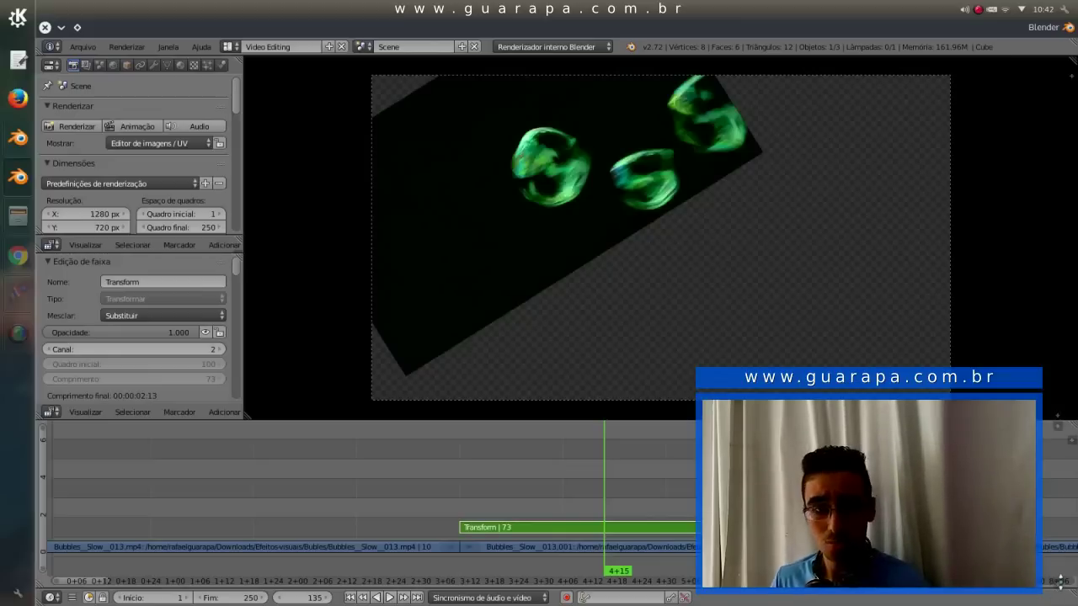
pyautogui.click(1054, 593)
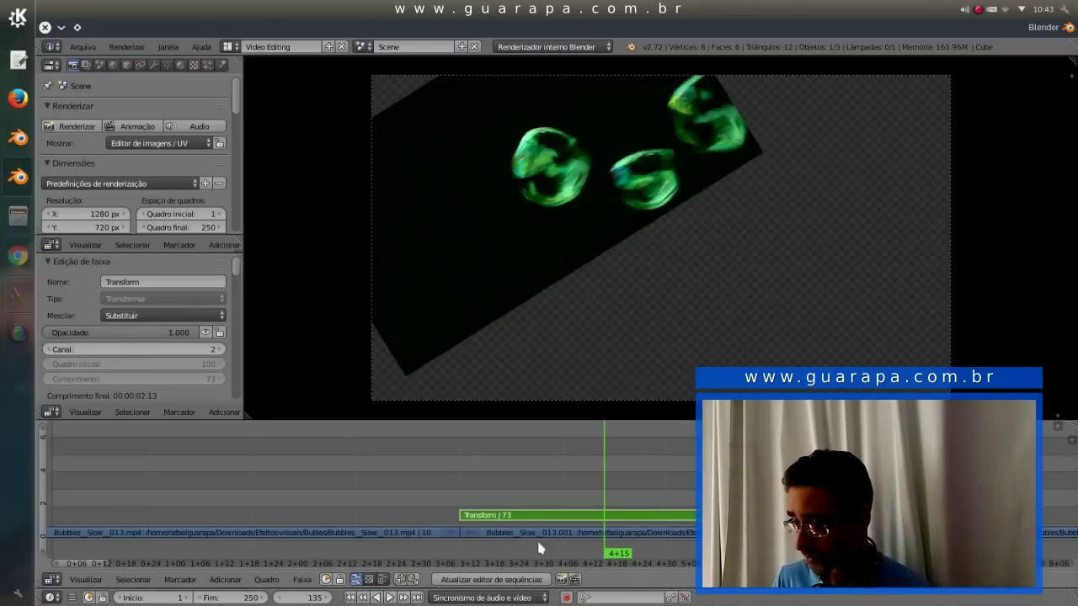
pyautogui.hscroll(5, 1049, 573)
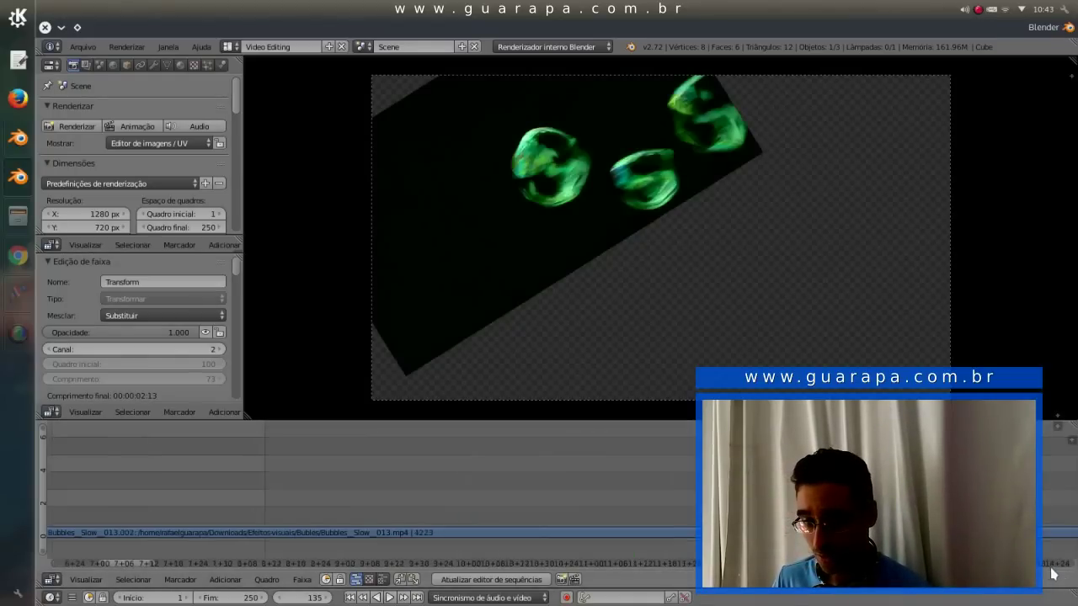
pyautogui.moveTo(187, 497); pyautogui.dragTo(219, 503)
pyautogui.hscroll(-8, 227, 539)
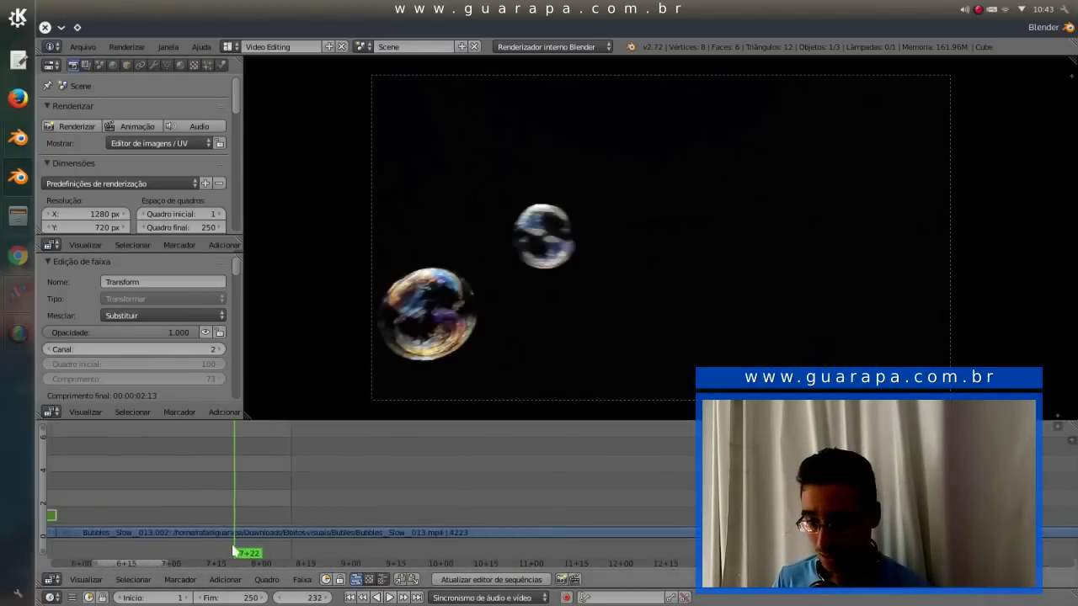
pyautogui.click(189, 498)
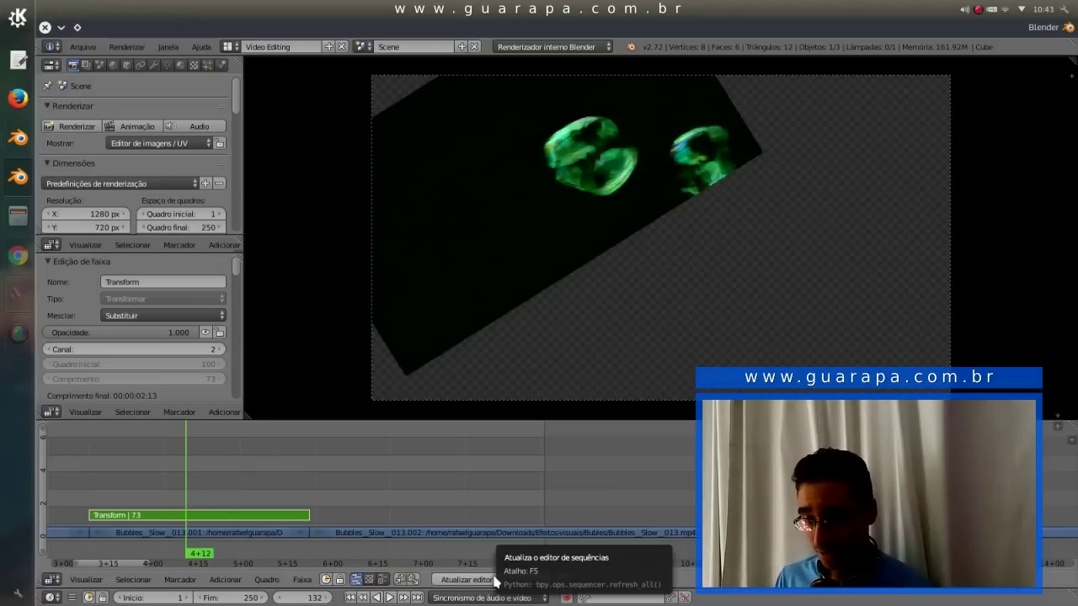
pyautogui.rightClick(496, 581)
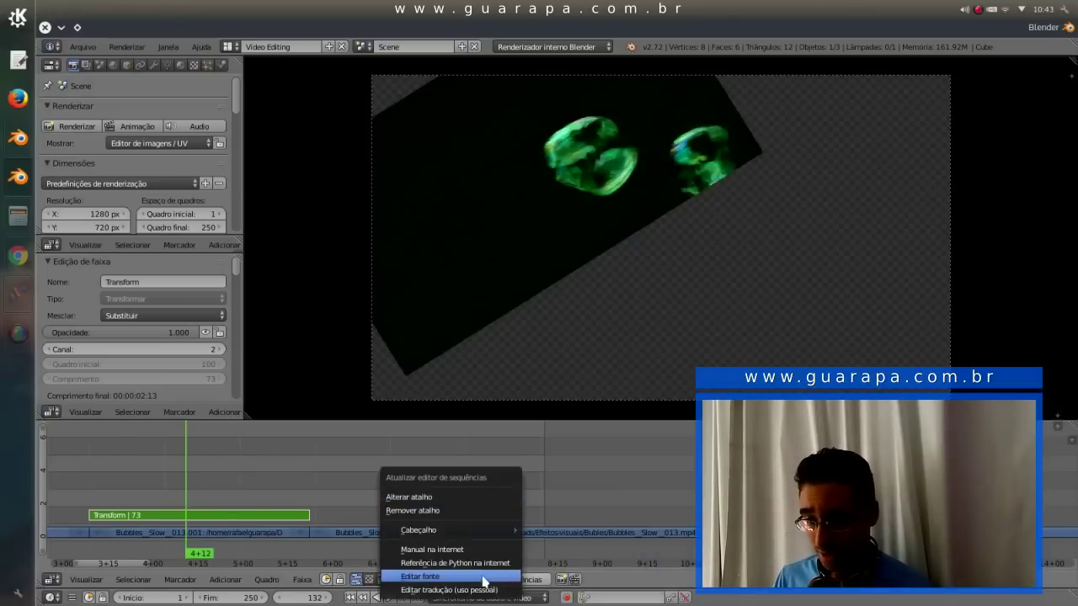
pyautogui.moveTo(473, 536)
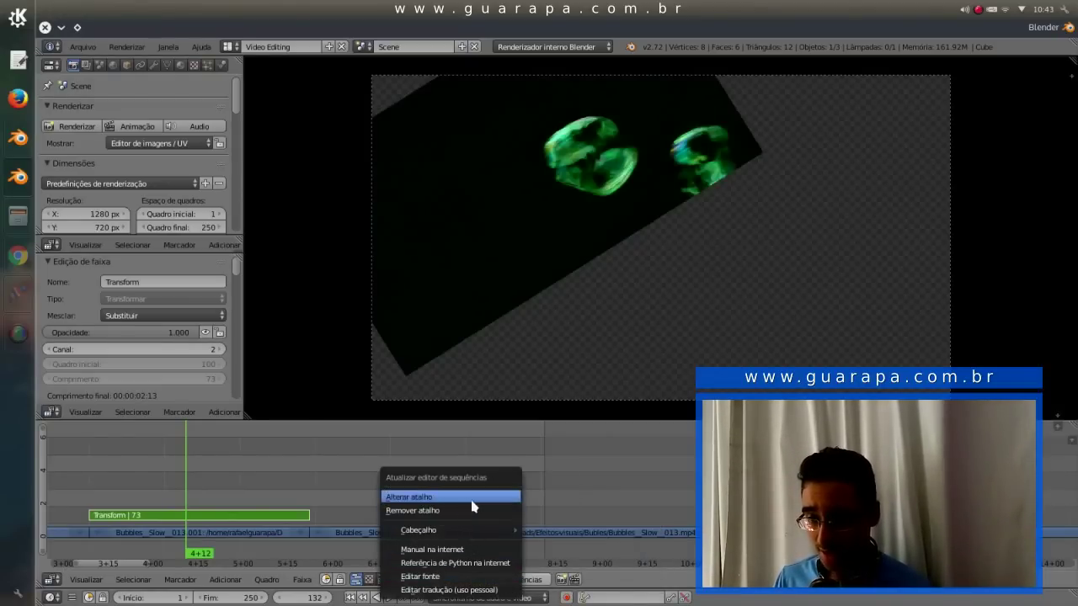
pyautogui.click(472, 497)
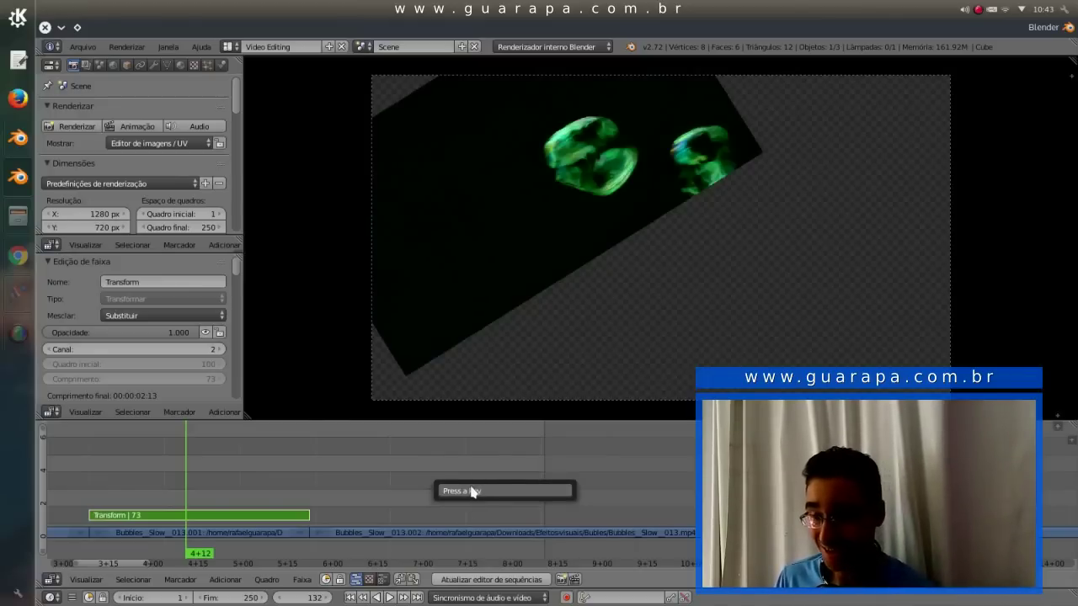
pyautogui.press('Escape')
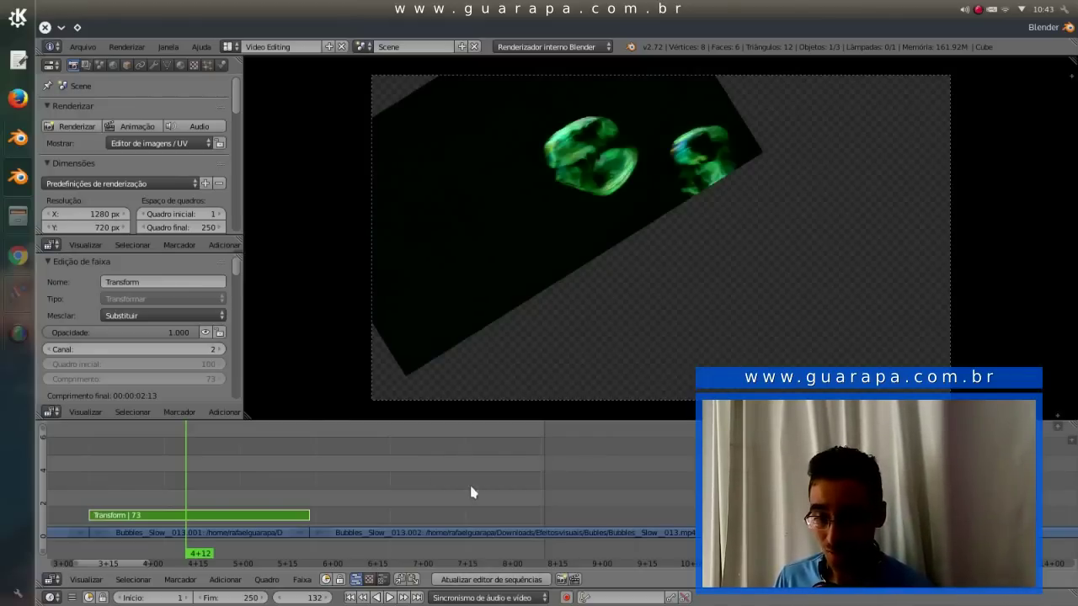
# Step: Scrub across the Transform strip on the bubbles clip, then bring the Kdenlive project window forward
pyautogui.moveTo(167, 498)
pyautogui.mouseDown()
pyautogui.moveTo(214, 497)
pyautogui.moveTo(175, 498)
pyautogui.mouseUp()
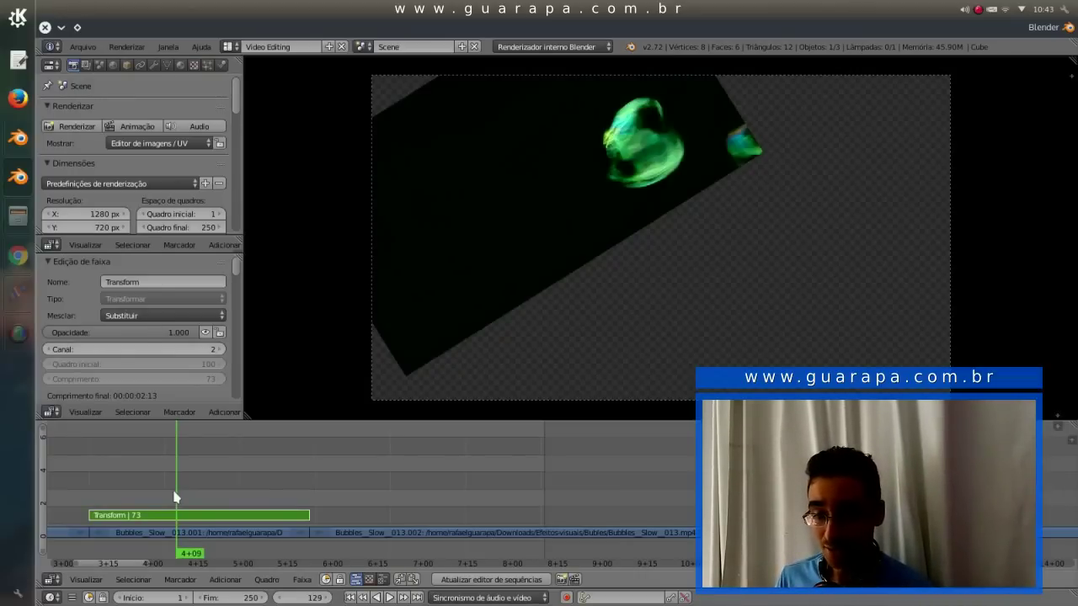
pyautogui.hscroll(-4, 234, 512)
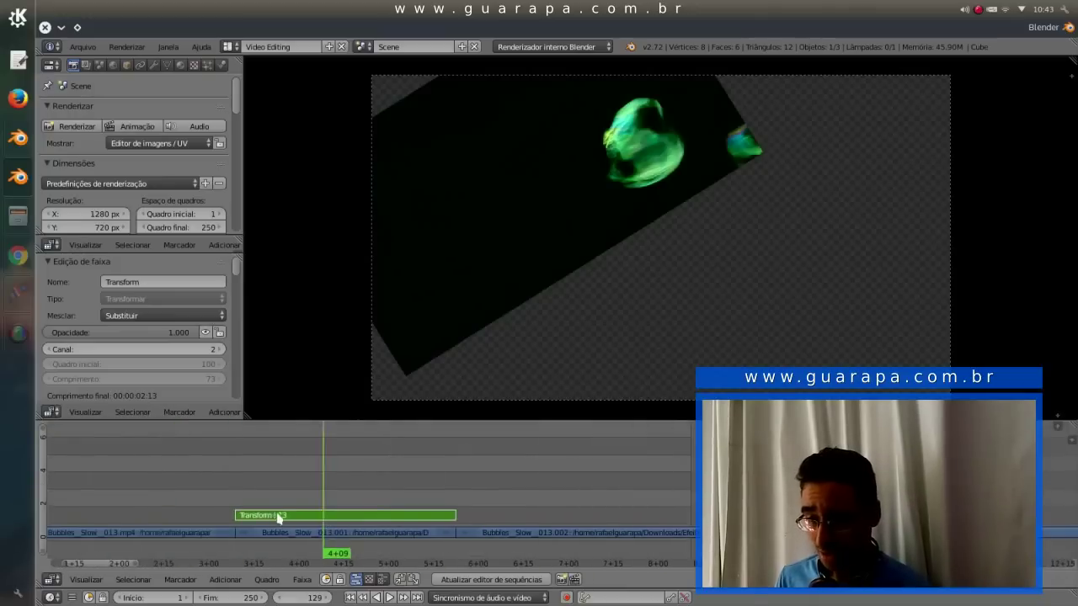
pyautogui.hscroll(-3, 279, 514)
pyautogui.scroll(2, 320, 520)
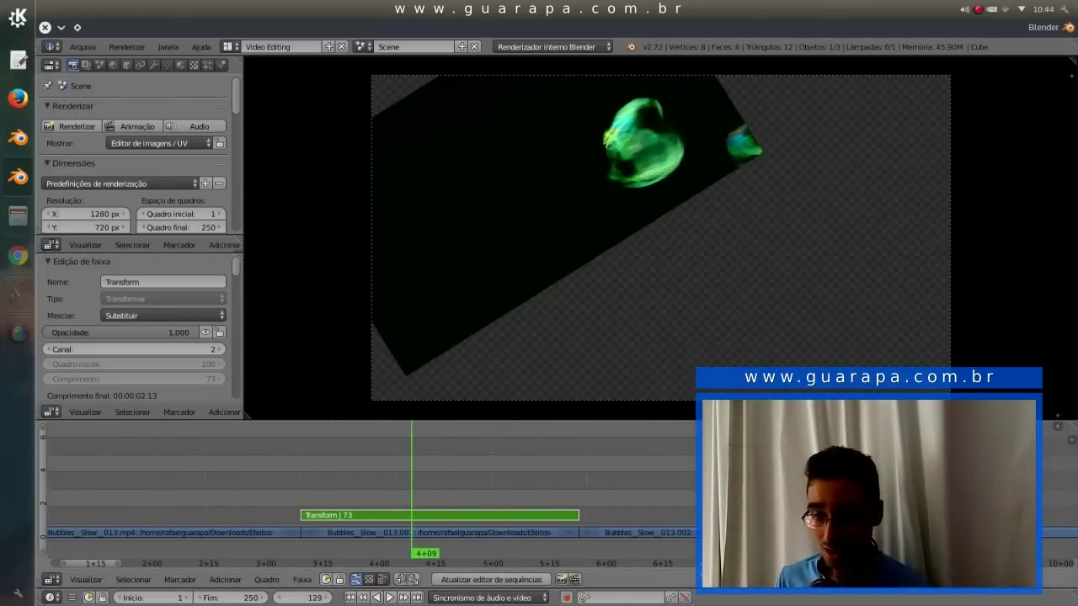
pyautogui.scroll(1, 405, 519)
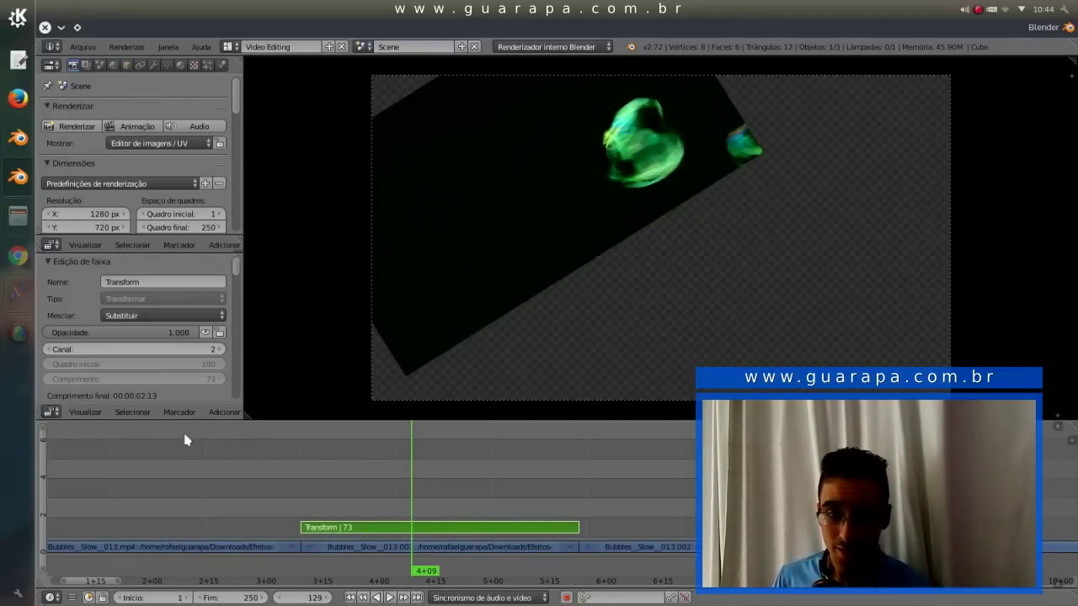
pyautogui.click(23, 286)
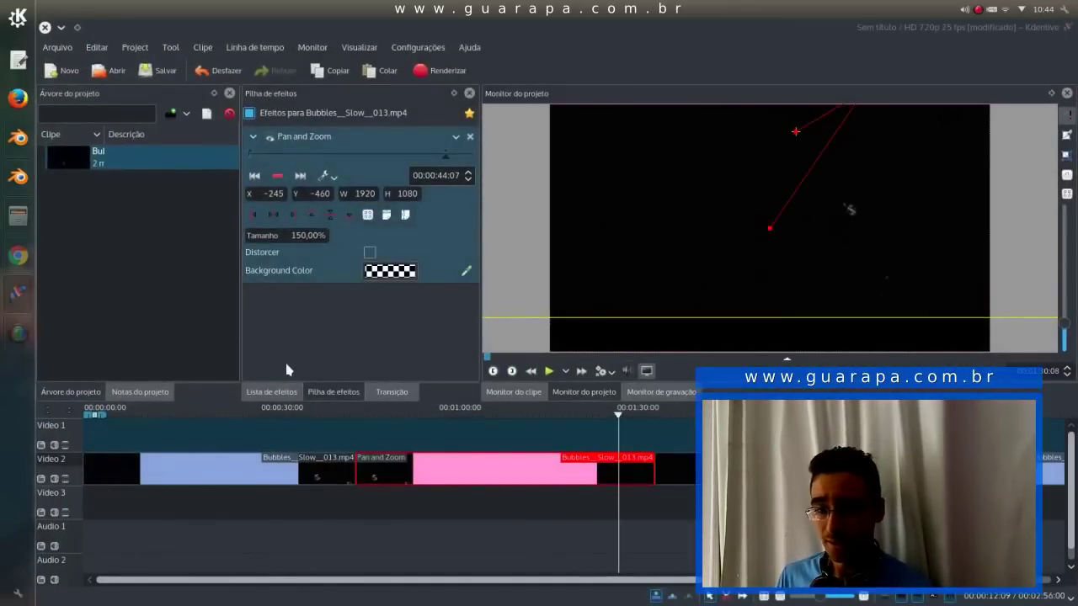
# Step: Minimize the Kdenlive window from its dock icon, returning to Blender's sequencer
pyautogui.click(19, 303)
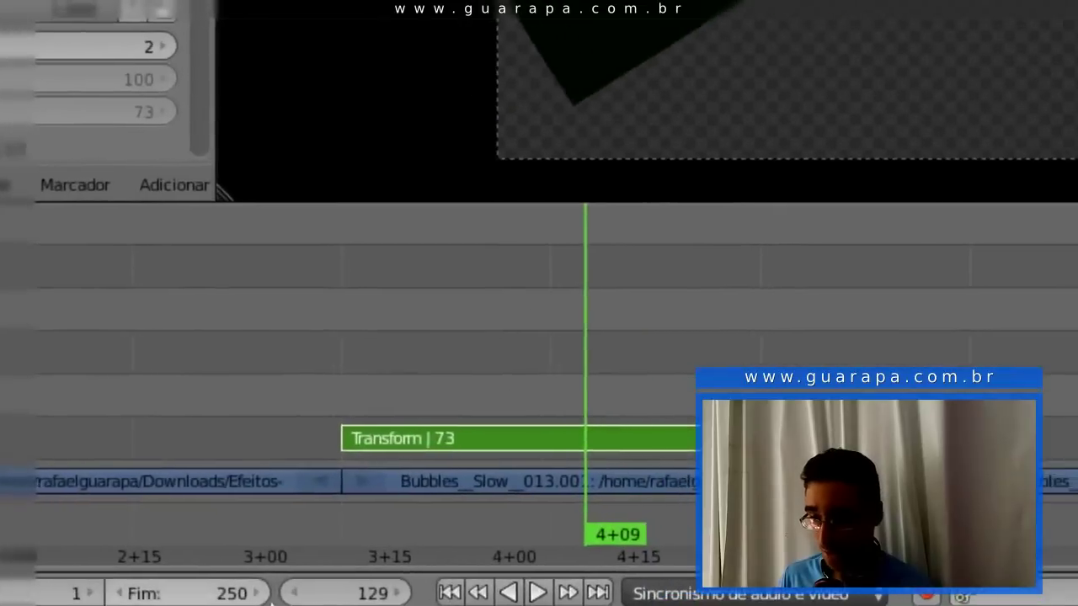
# Step: Try a 5500 end frame, then find that the bubbles clip ends at frame 4365
pyautogui.click(561, 506)
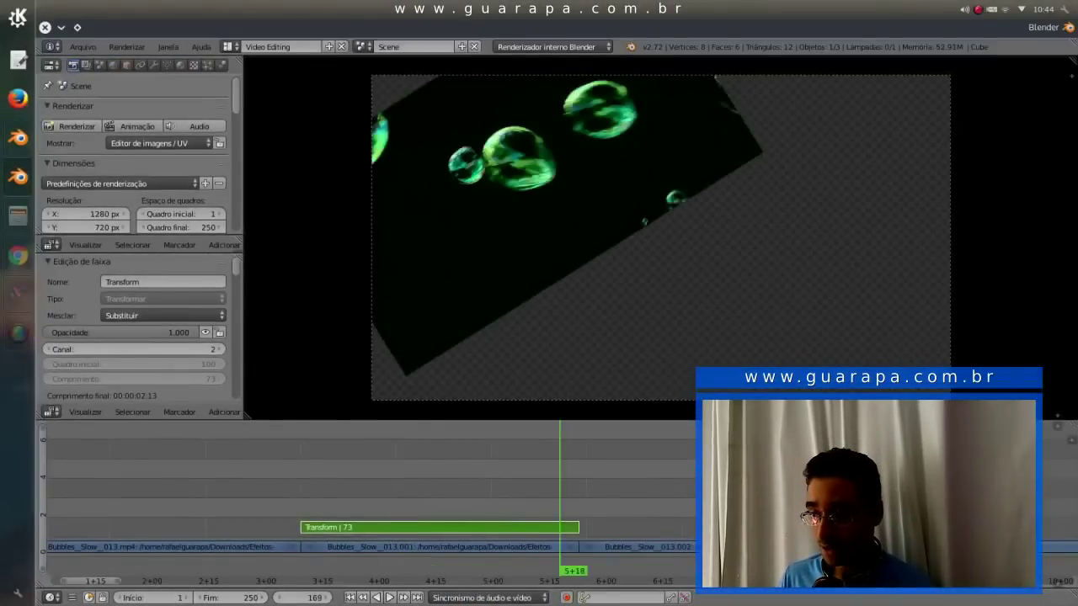
pyautogui.hotkey('shift', 'Right')
pyautogui.press('Home')
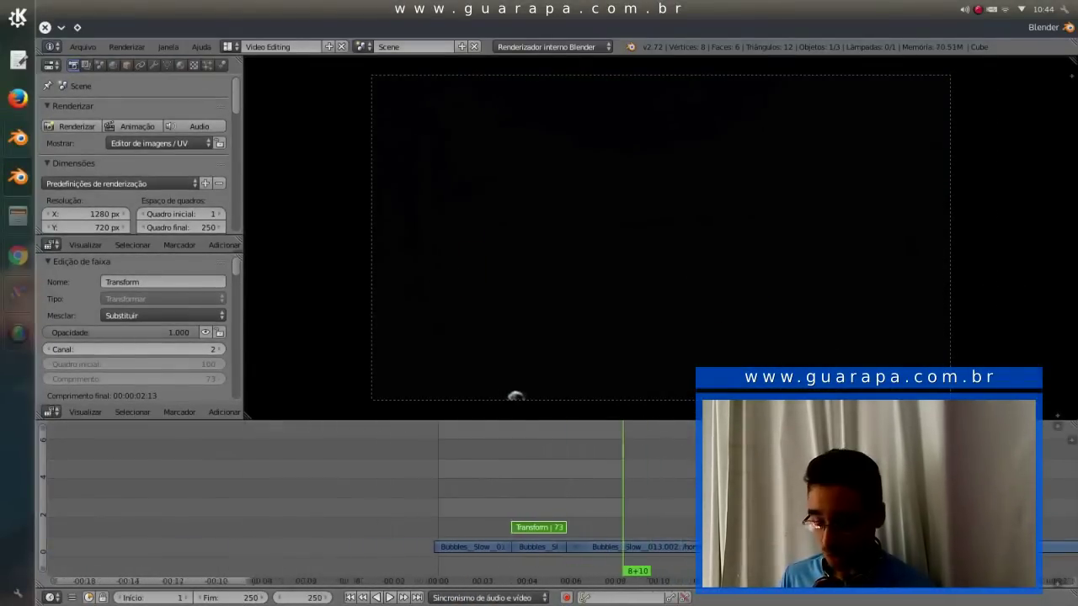
pyautogui.click(238, 594)
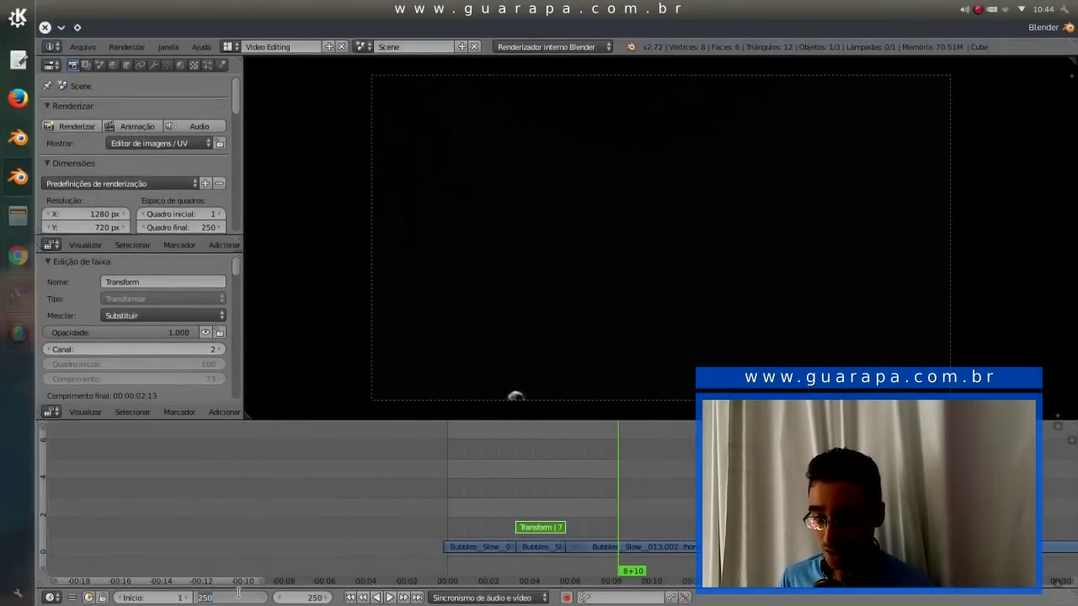
pyautogui.write('5500')
pyautogui.press('Return')
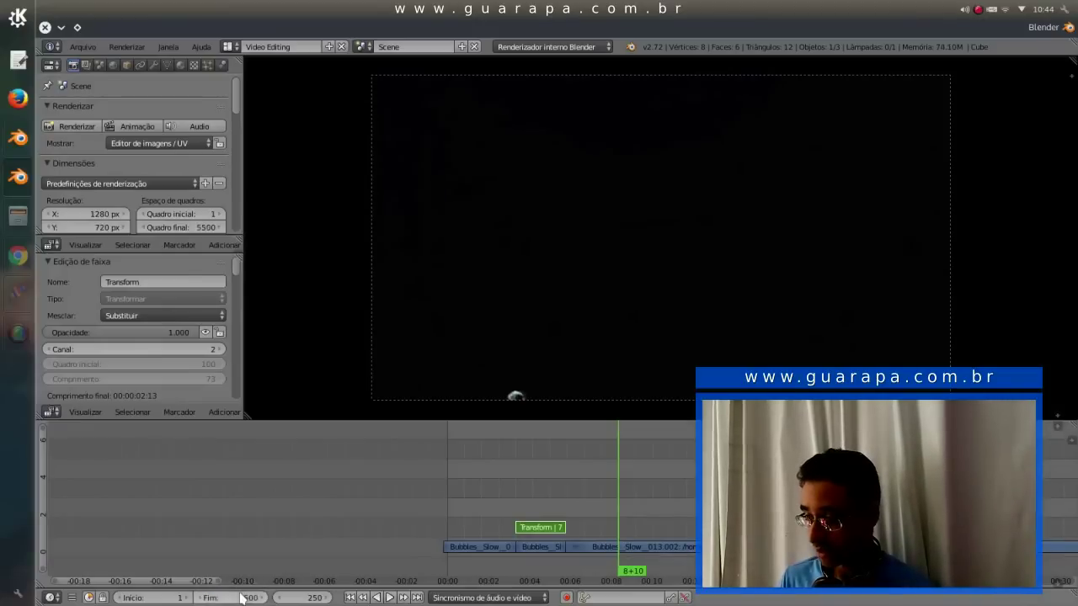
pyautogui.press('Home')
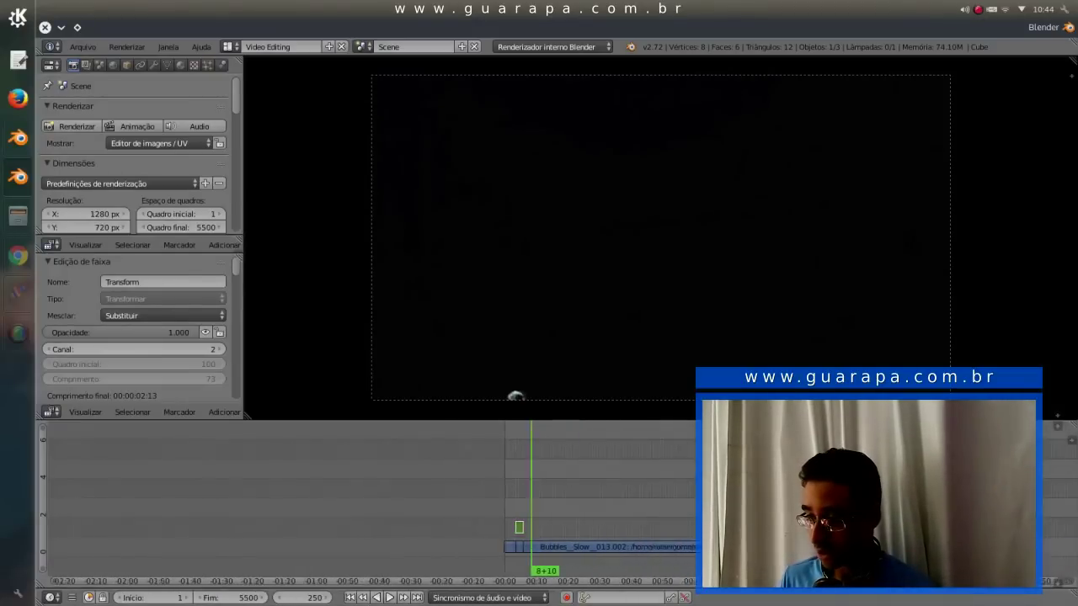
pyautogui.click(1045, 531)
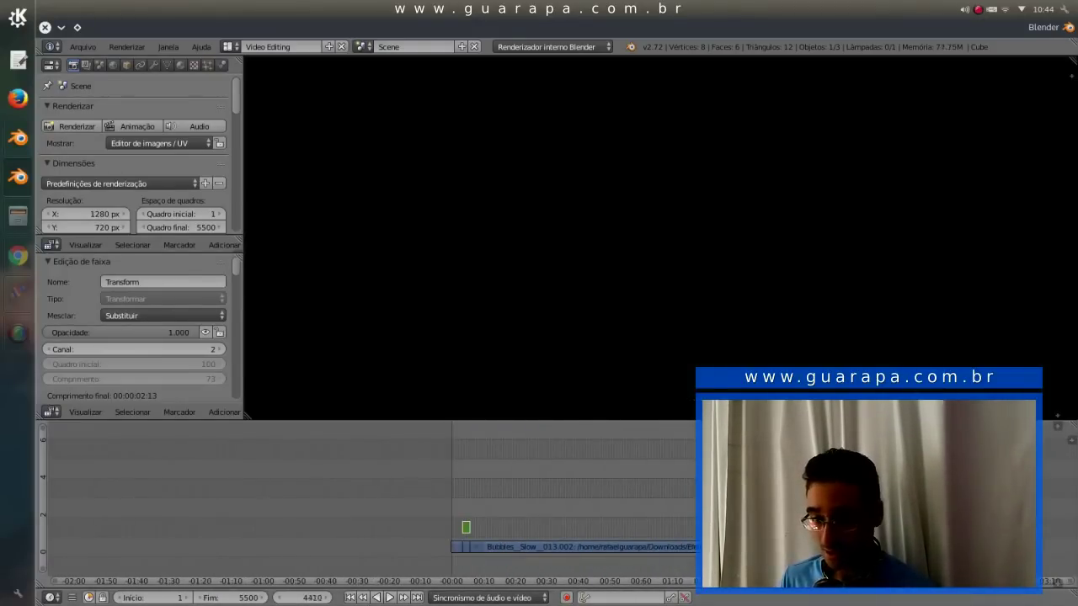
pyautogui.click(311, 598)
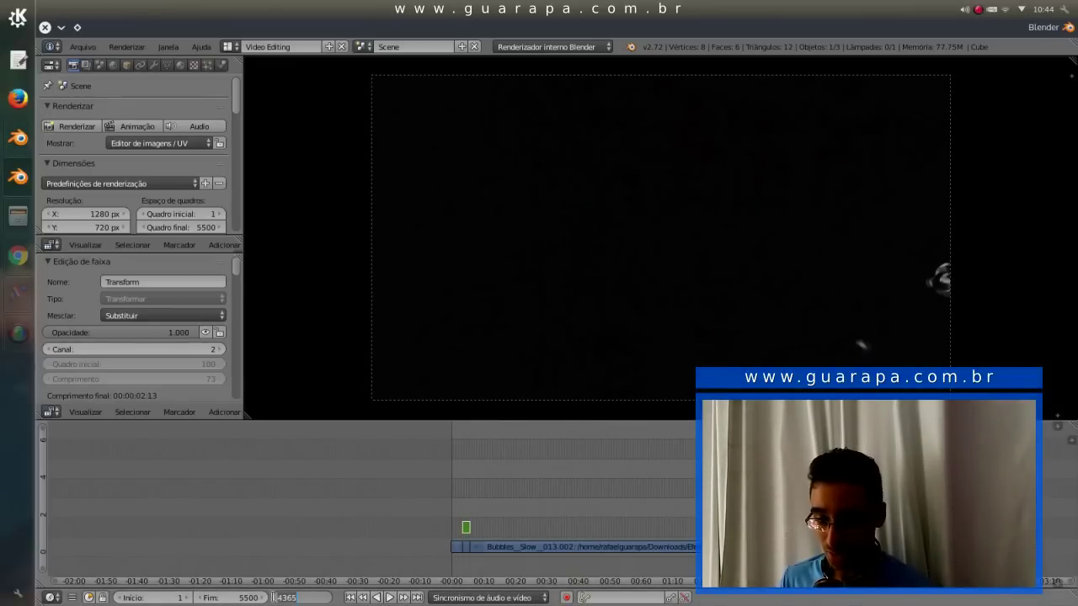
# Step: Set the end frame to 4365, scrub through the clip, and render the animation
pyautogui.click(236, 598)
pyautogui.write('4365')
pyautogui.press('Return')
pyautogui.moveTo(631, 530)
pyautogui.mouseDown()
pyautogui.moveTo(484, 481)
pyautogui.moveTo(833, 485)
pyautogui.mouseUp()
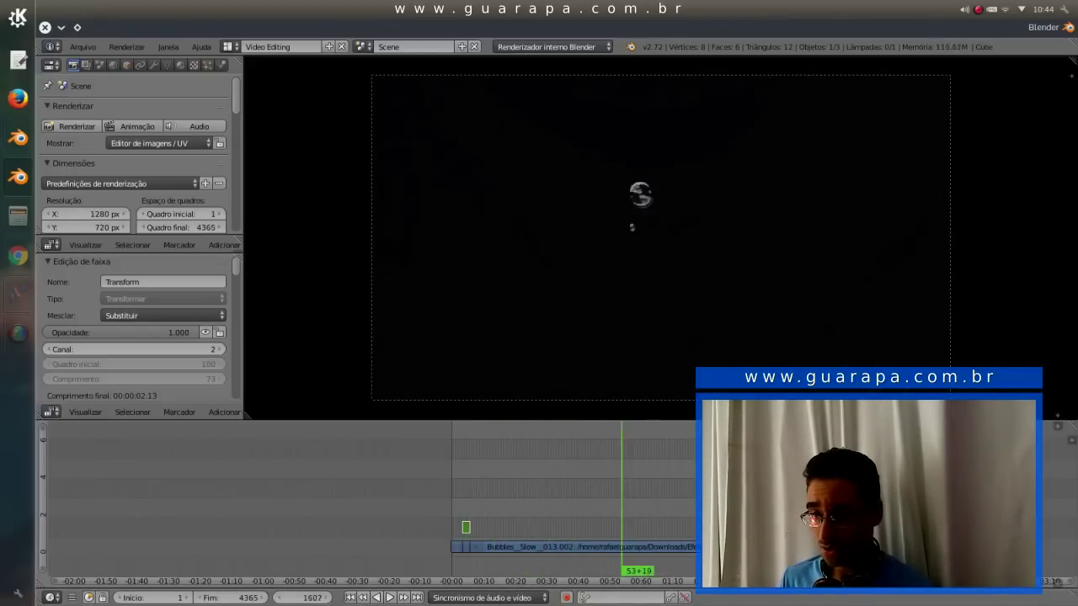
pyautogui.moveTo(452, 469); pyautogui.dragTo(470, 474)
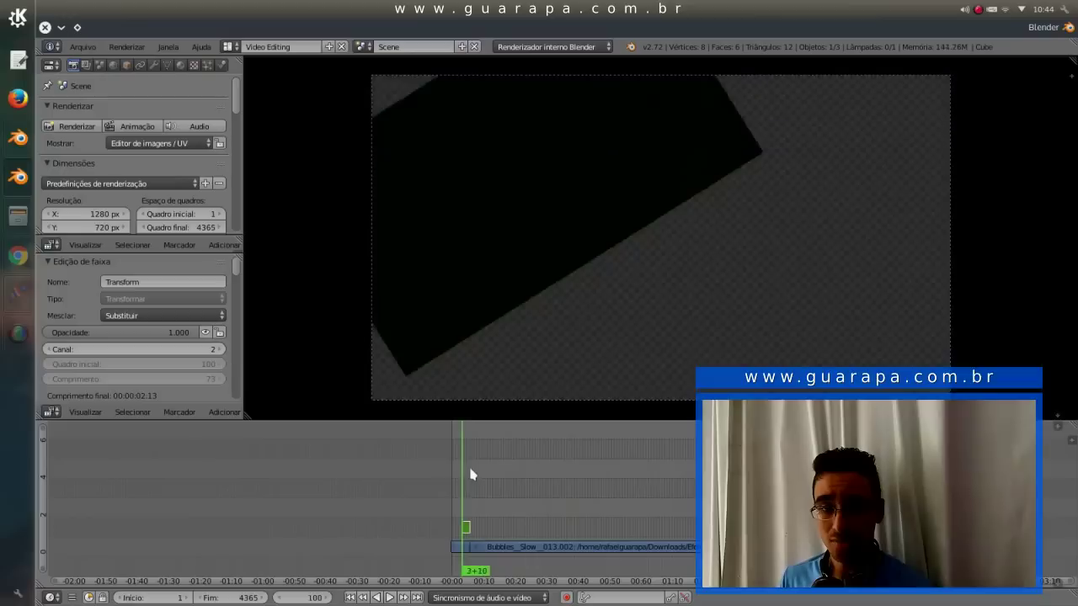
pyautogui.click(135, 128)
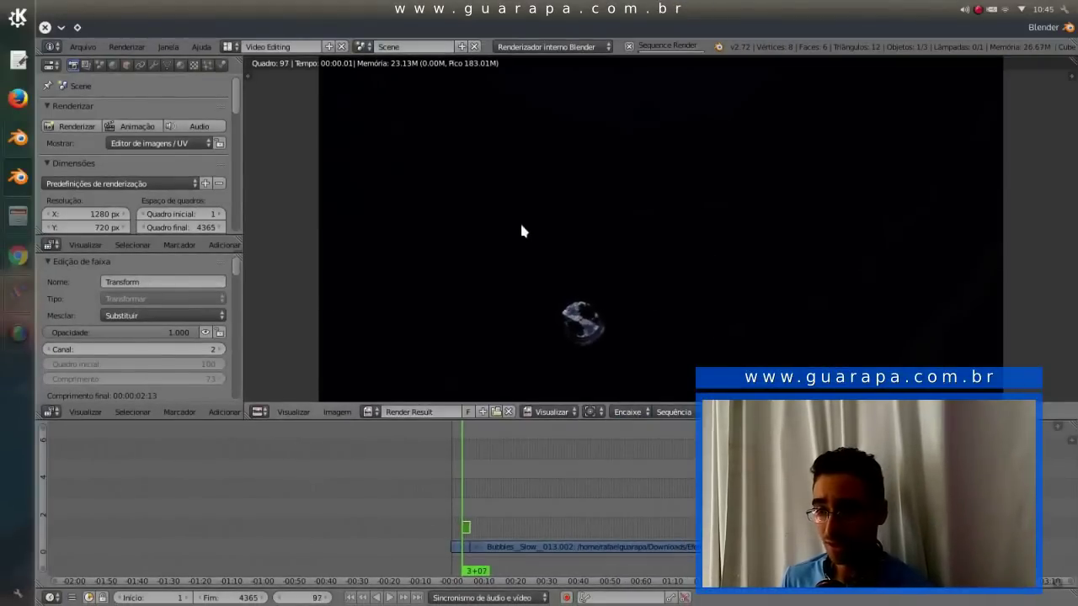
# Step: Close the render result, toggle the preview full-size and back, then switch to Kdenlive
pyautogui.press('Escape')
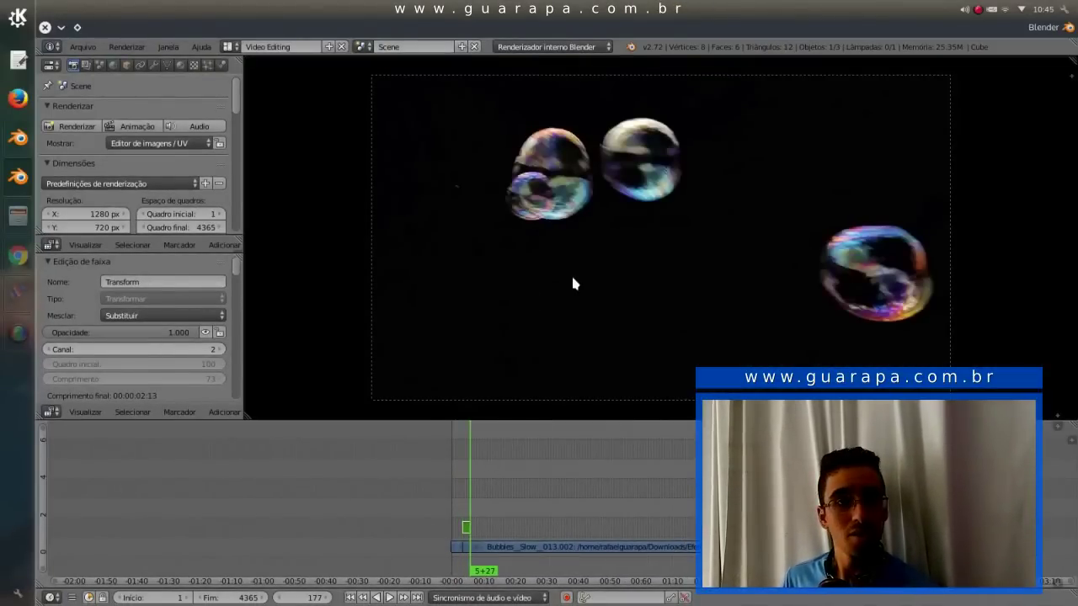
pyautogui.hotkey('ctrl', 'Up')
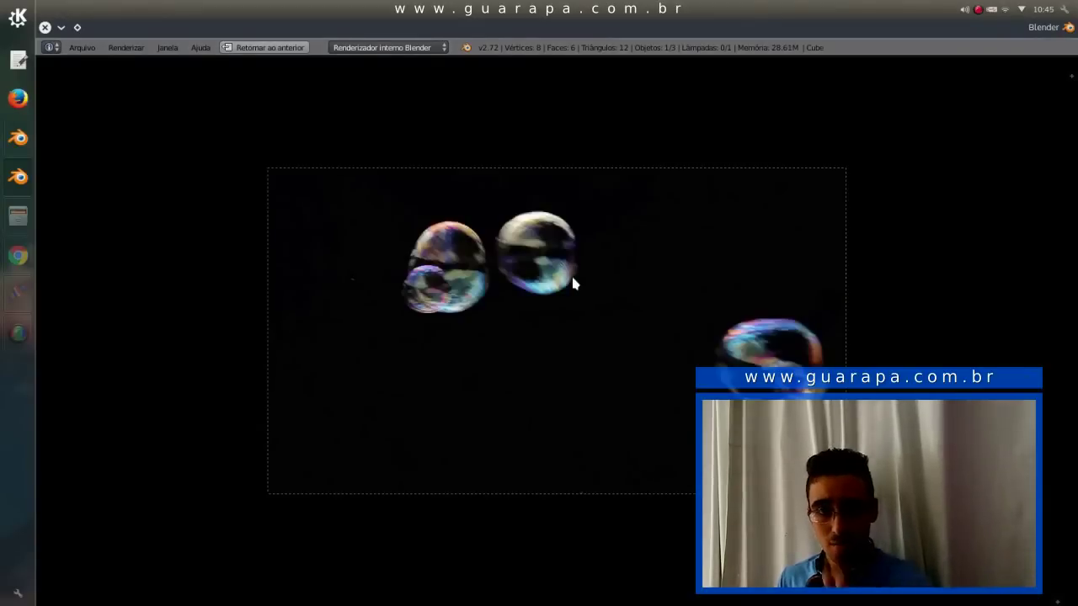
pyautogui.hotkey('ctrl', 'Up')
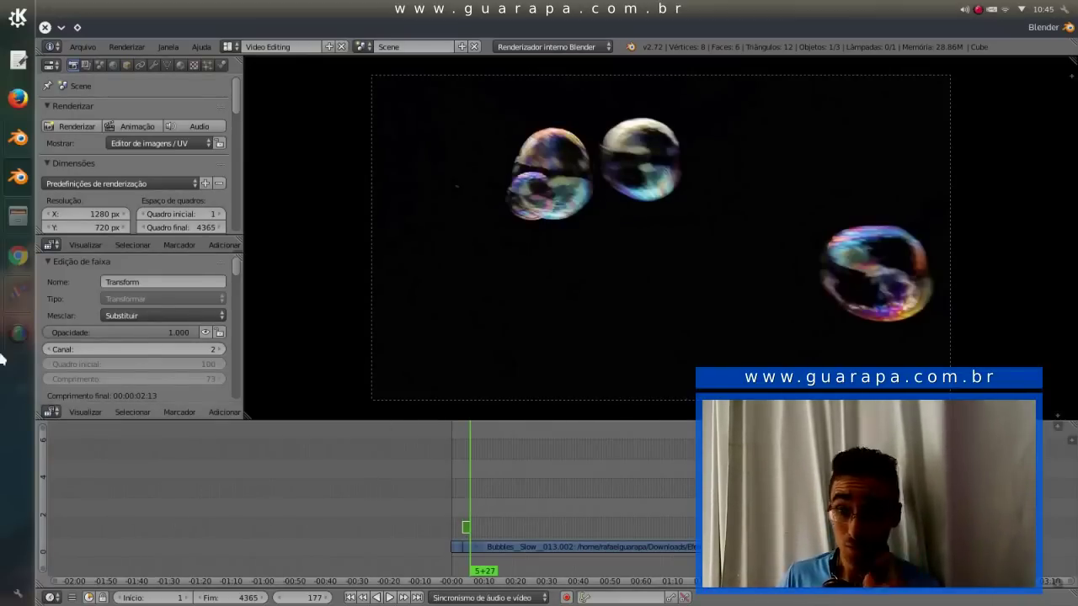
pyautogui.click(12, 305)
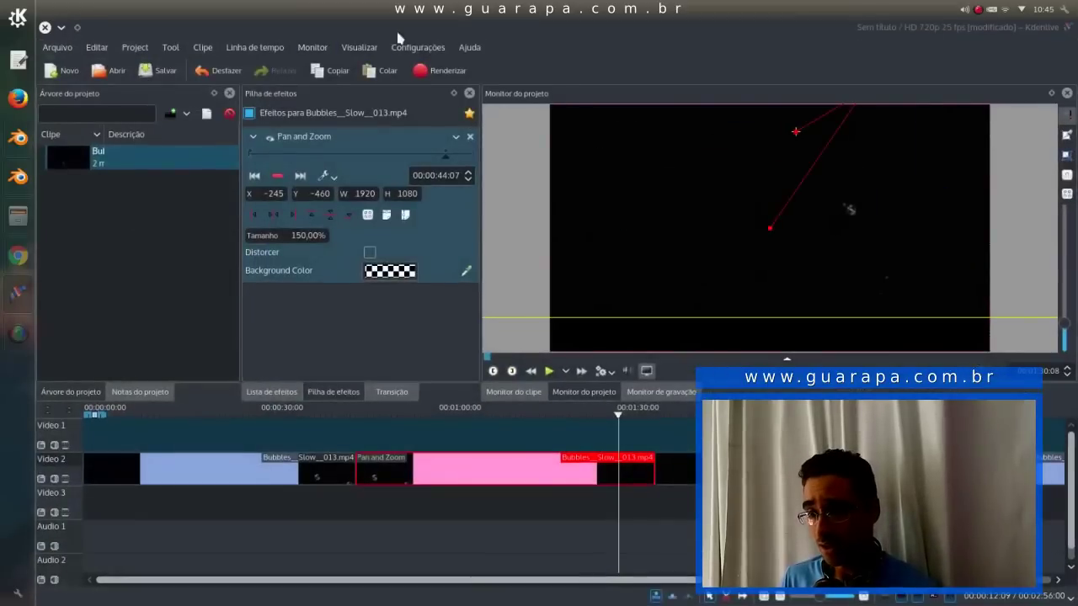
# Step: Browse Kdenlive's Configurar atalhos list down to the Leiautes entries and back up
pyautogui.click(433, 48)
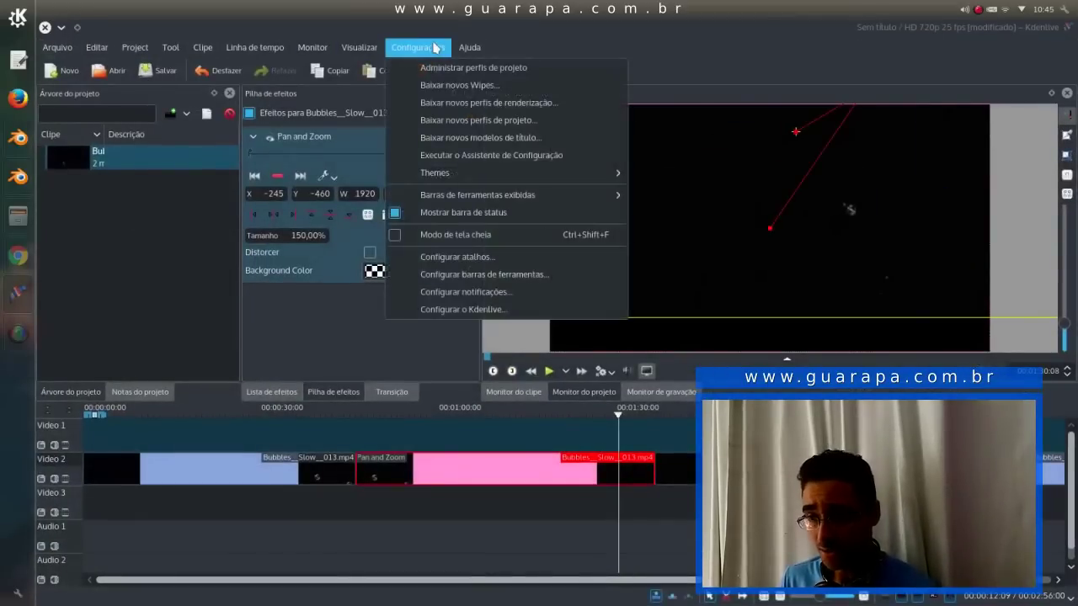
pyautogui.click(488, 256)
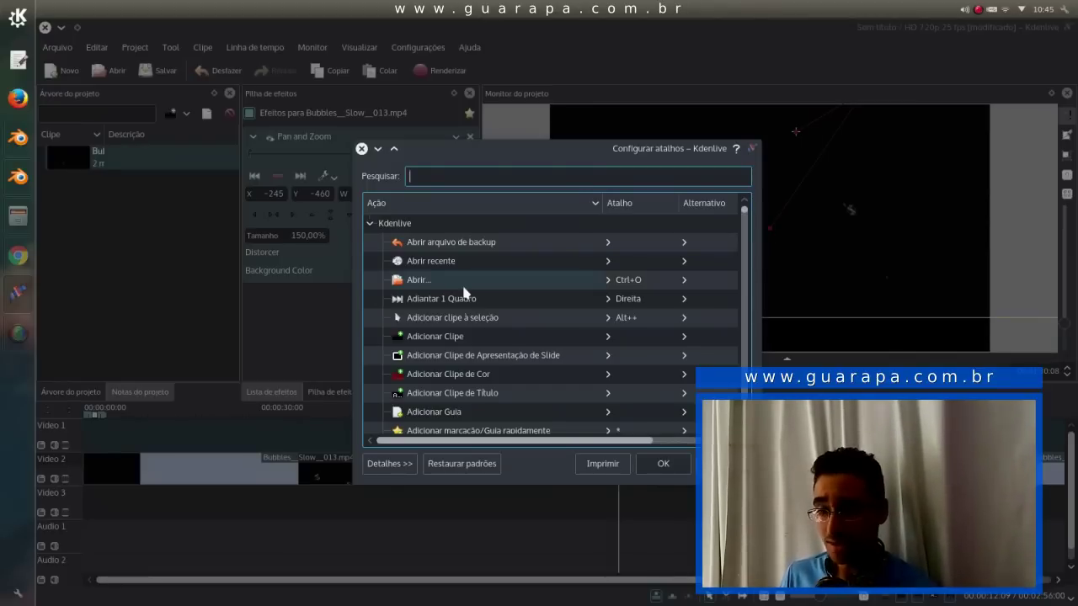
pyautogui.scroll(-10, 470, 285)
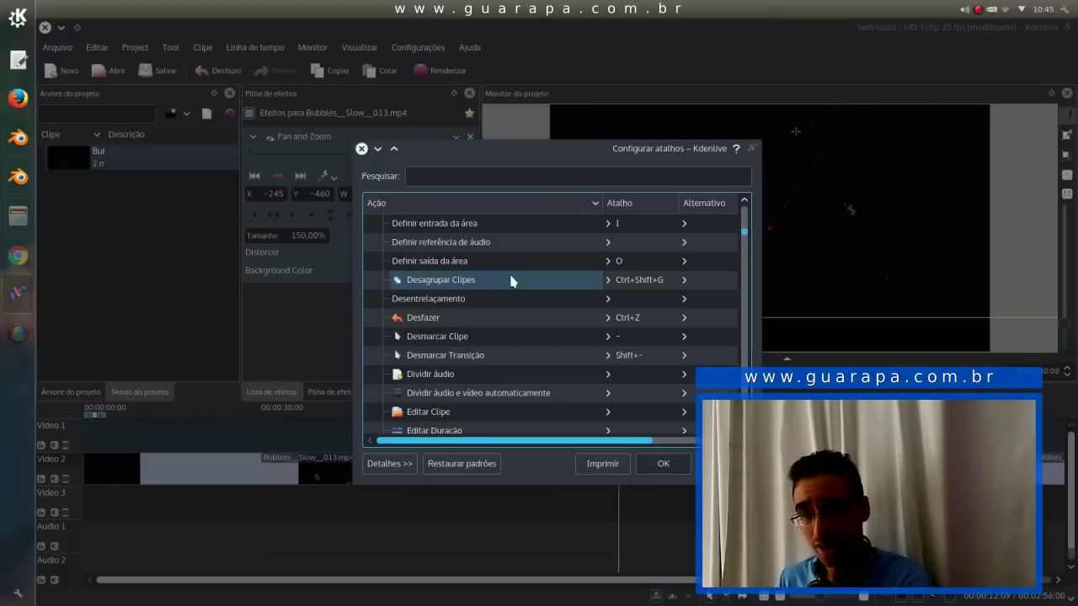
pyautogui.scroll(-10, 498, 270)
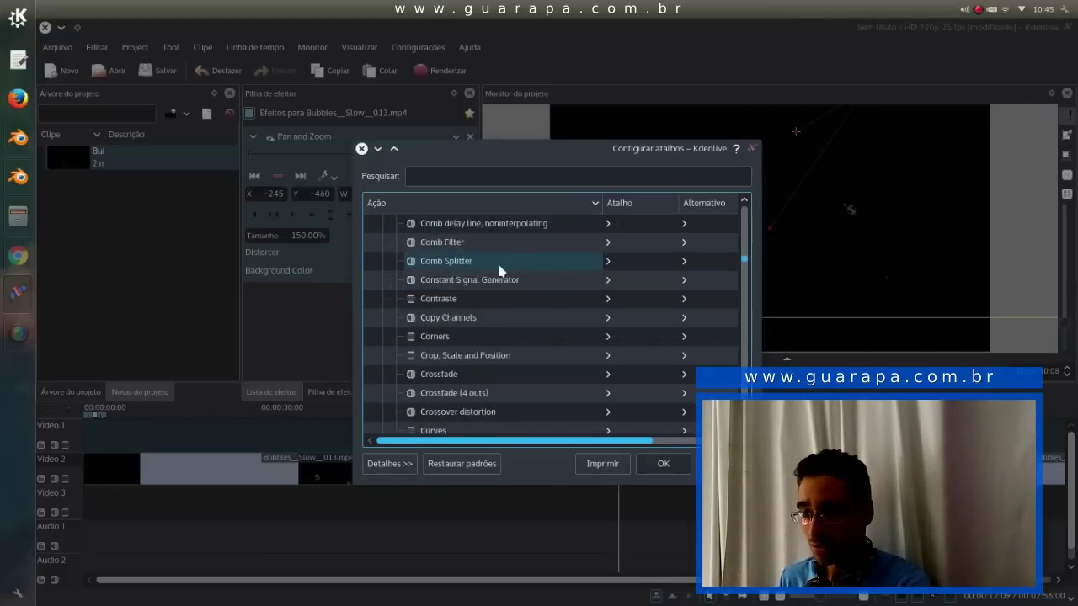
pyautogui.scroll(-10, 499, 281)
pyautogui.scroll(-10, 505, 288)
pyautogui.scroll(-5, 505, 288)
pyautogui.scroll(-10, 681, 325)
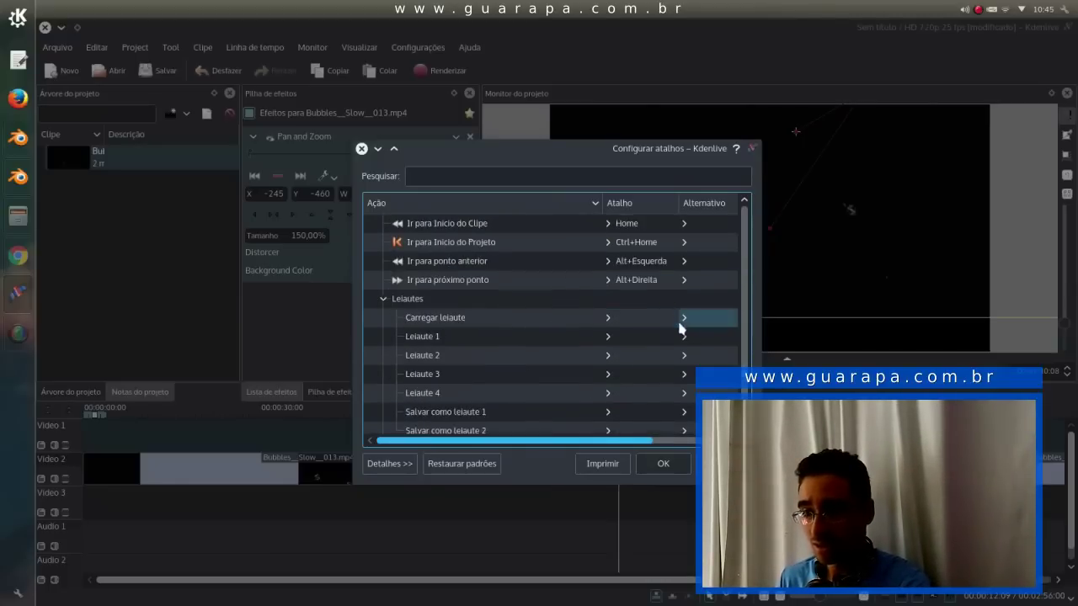
pyautogui.scroll(-5, 676, 330)
pyautogui.scroll(5, 659, 348)
pyautogui.scroll(5, 654, 332)
pyautogui.scroll(10, 655, 333)
pyautogui.scroll(5, 651, 335)
pyautogui.scroll(10, 651, 335)
pyautogui.scroll(10, 650, 344)
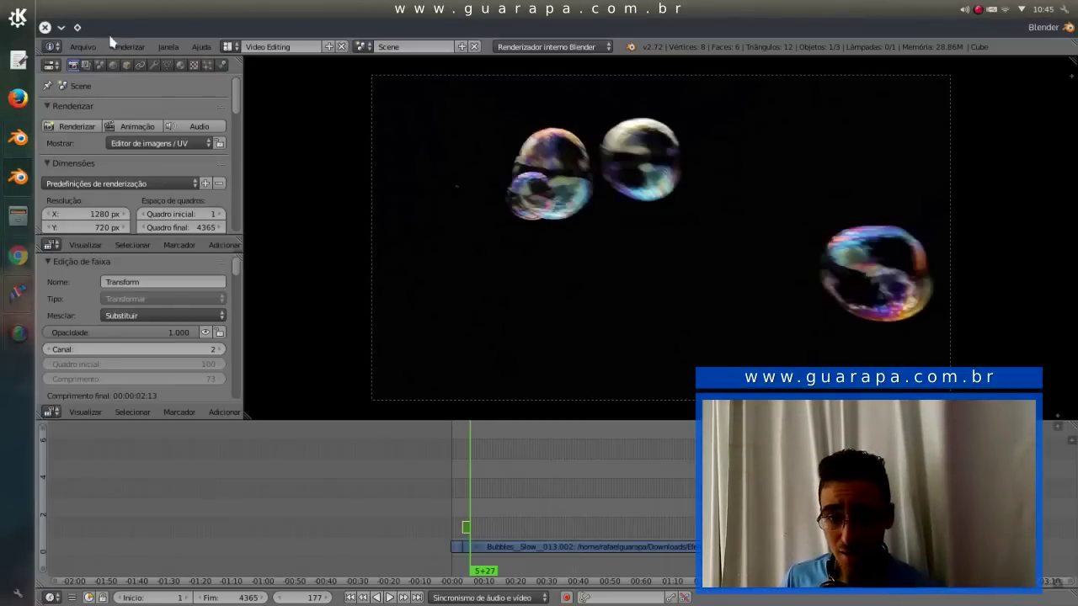
# Step: Look through the Preferências de usuário keymap list, then close the preferences window
pyautogui.click(99, 46)
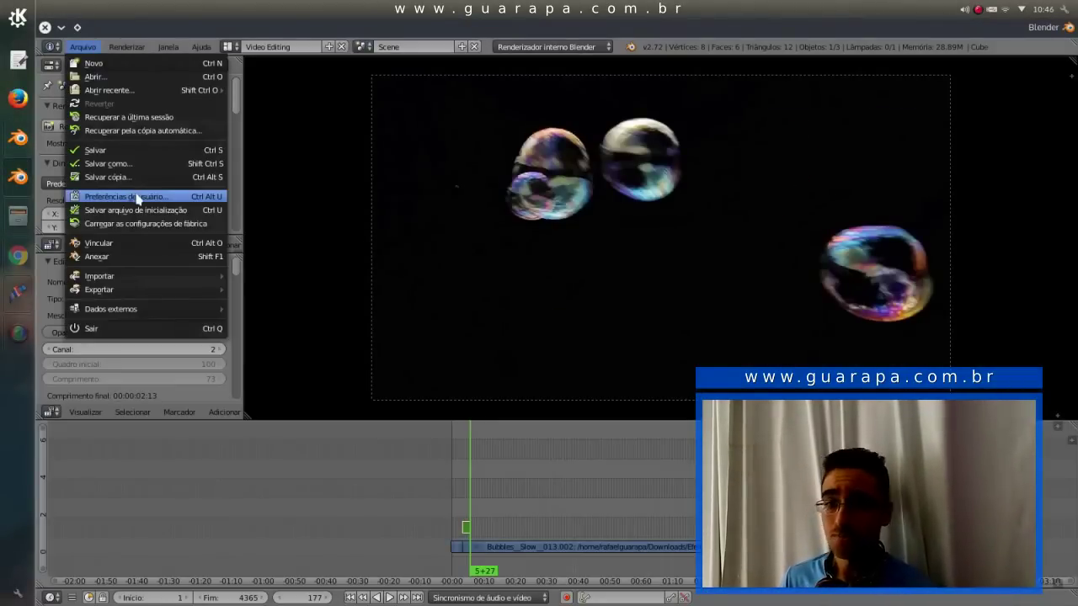
pyautogui.click(135, 197)
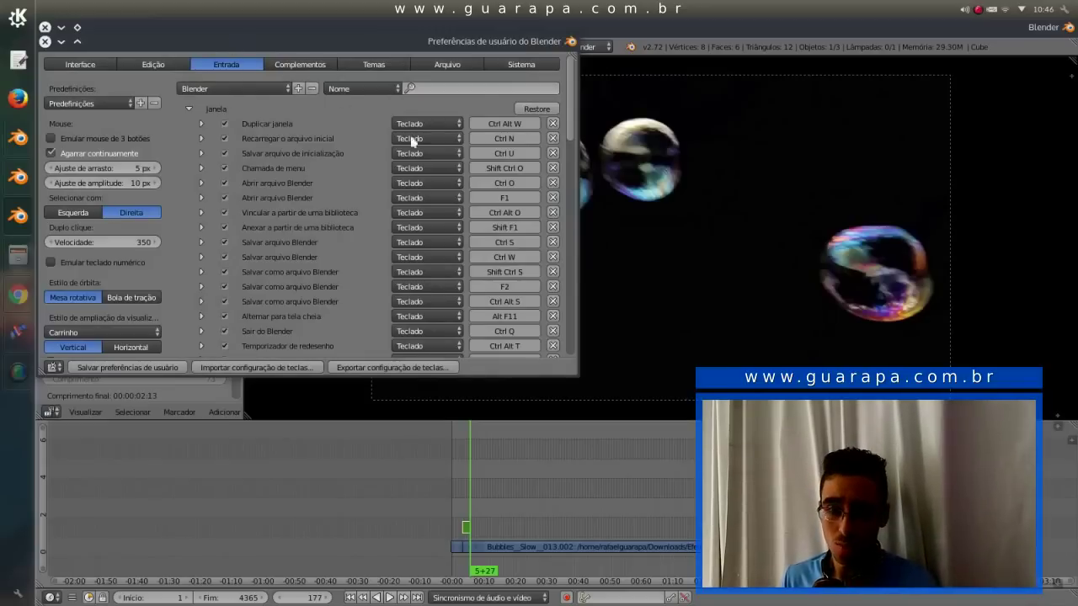
pyautogui.click(476, 87)
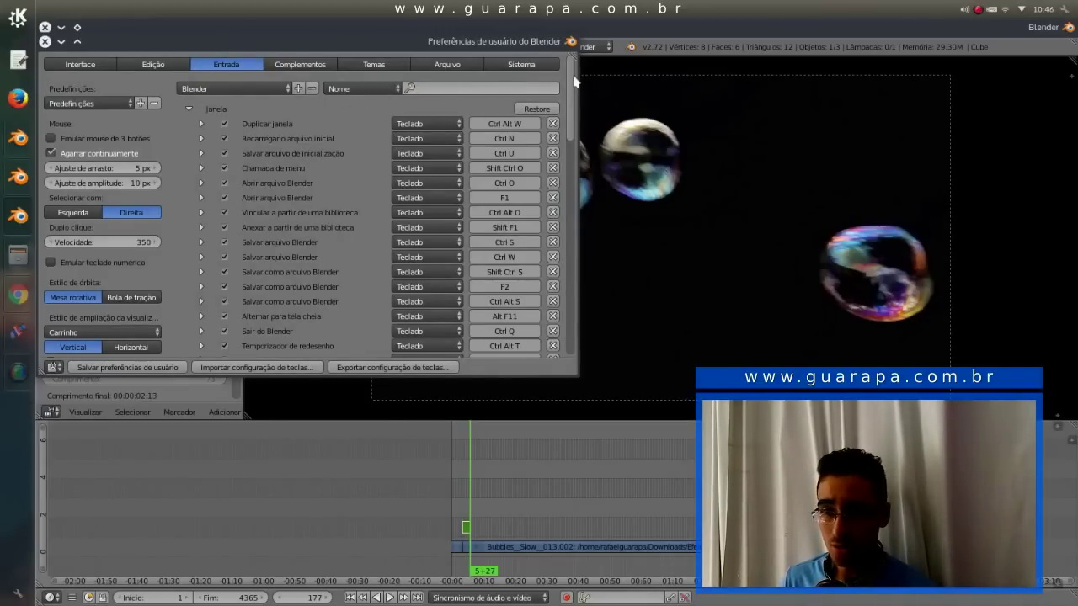
pyautogui.moveTo(571, 74); pyautogui.dragTo(597, 78)
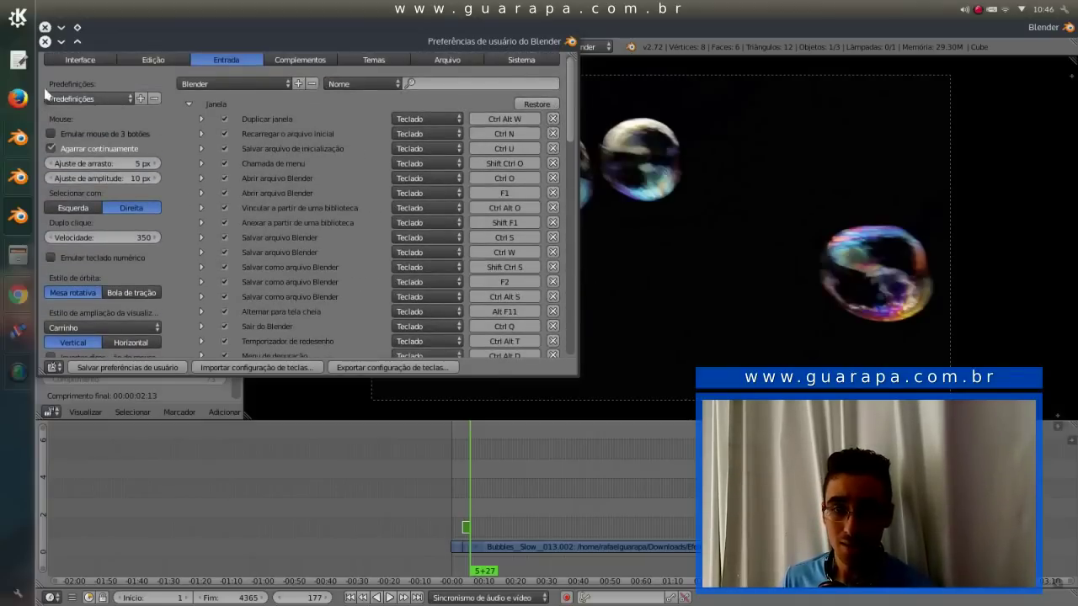
pyautogui.click(44, 42)
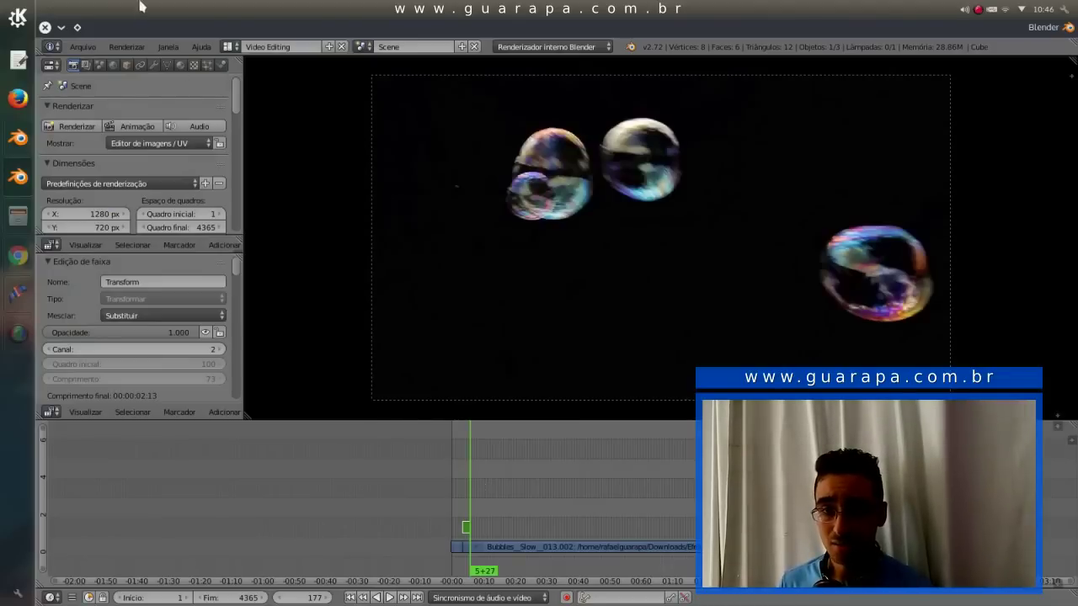
pyautogui.click(97, 48)
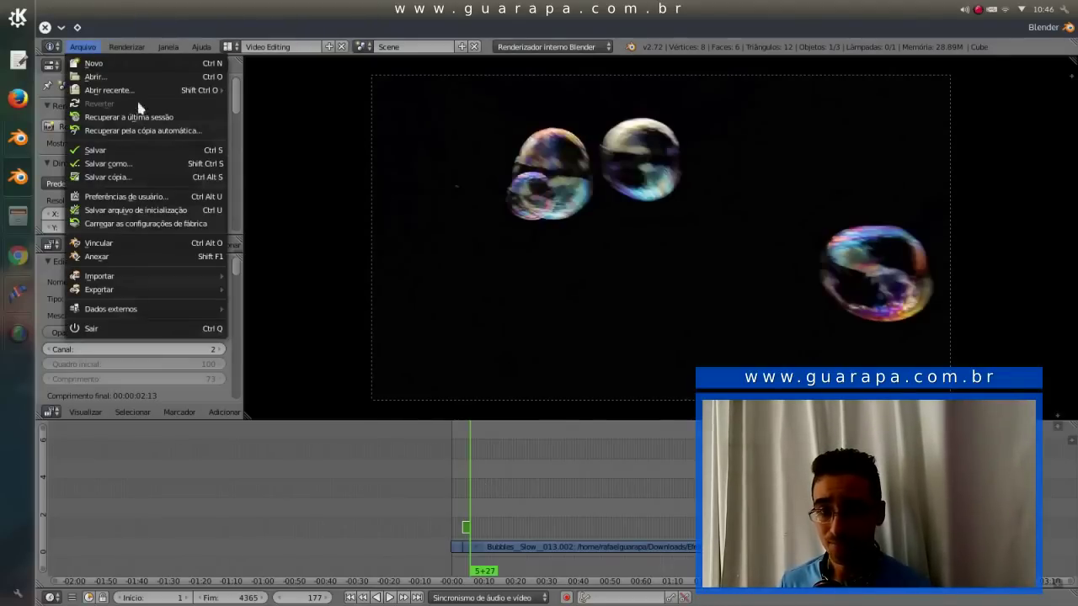
# Step: Save the project as modelo-personalizado.blend, then show the Bubles folder in the file manager
pyautogui.click(143, 150)
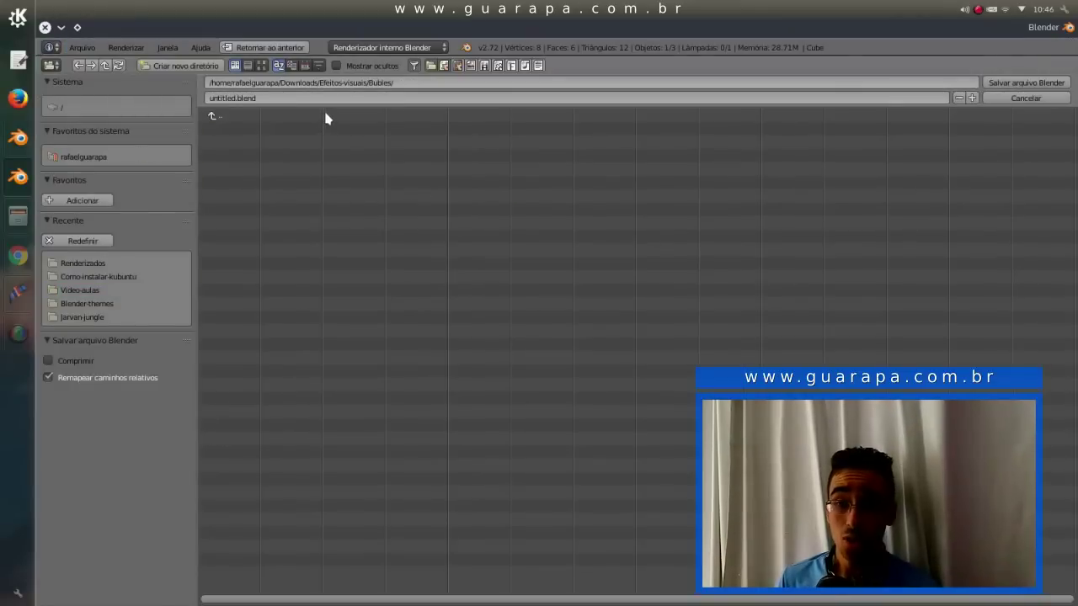
pyautogui.click(258, 100)
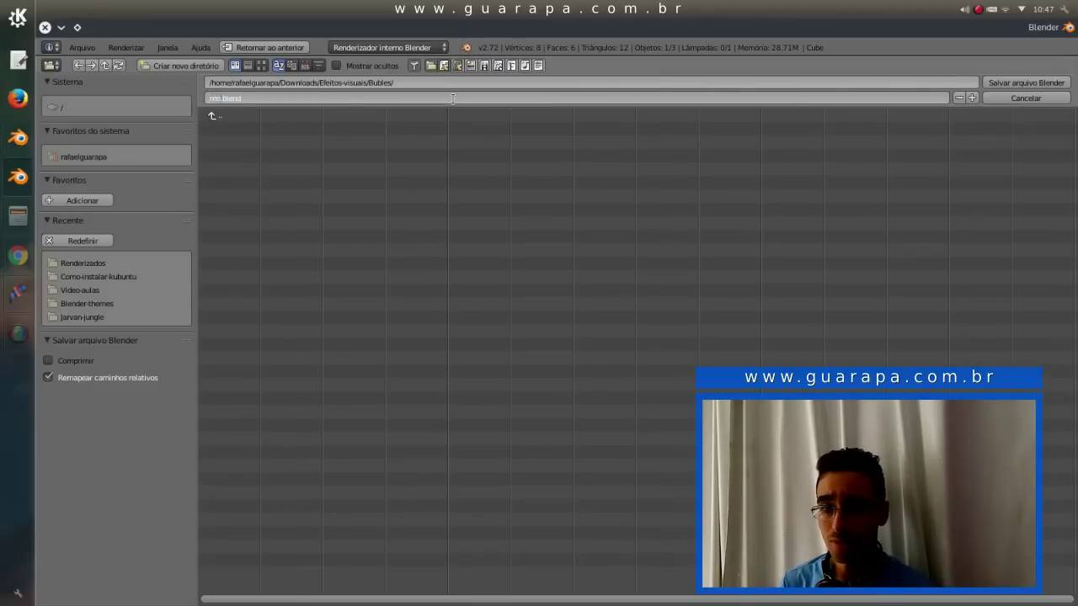
pyautogui.write('rsonali')
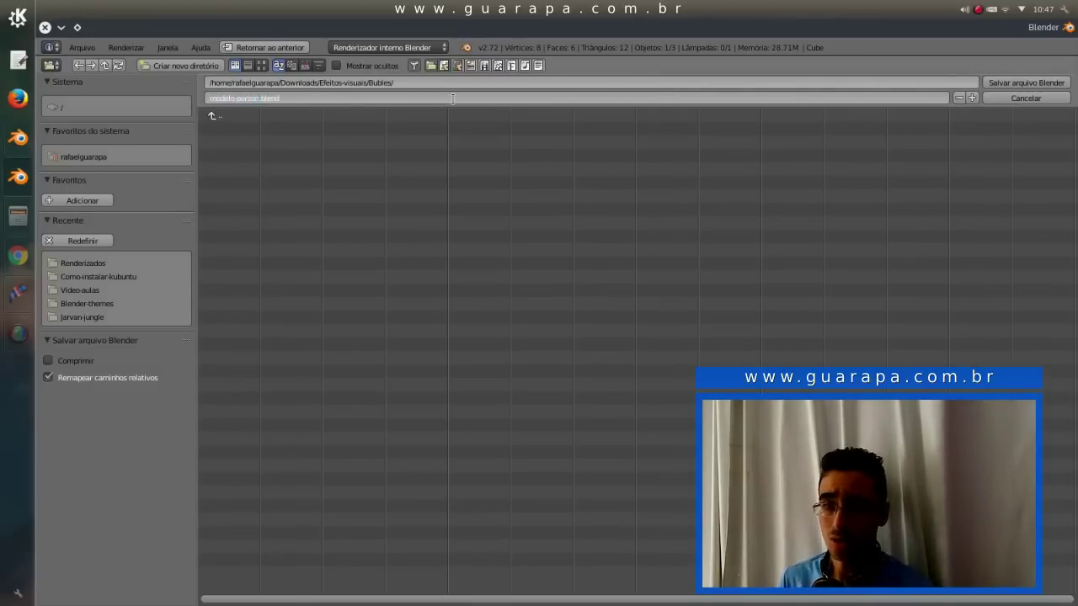
pyautogui.write('zado')
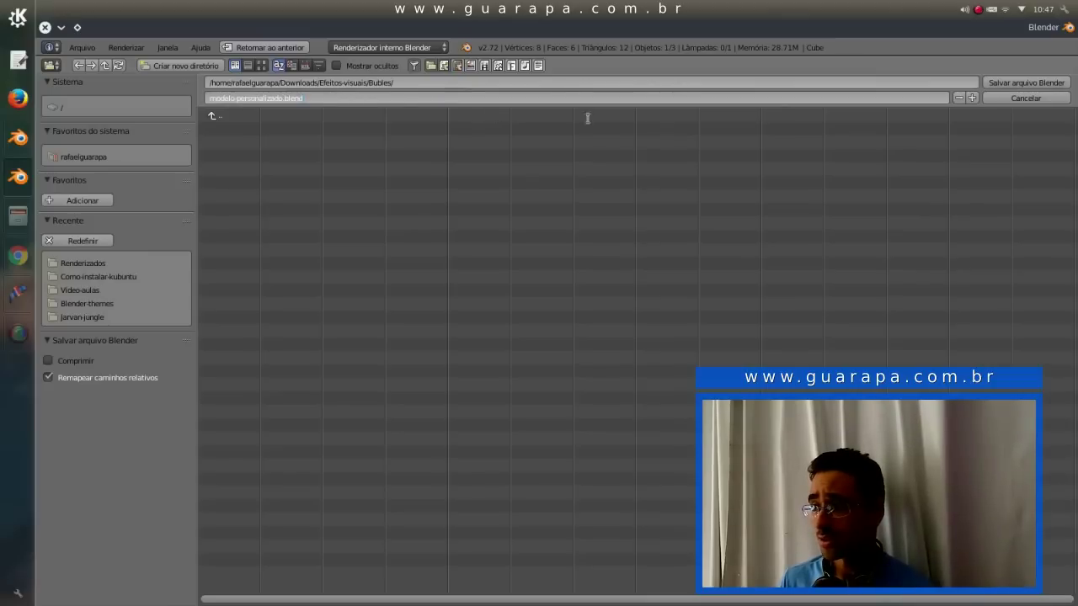
pyautogui.click(1025, 82)
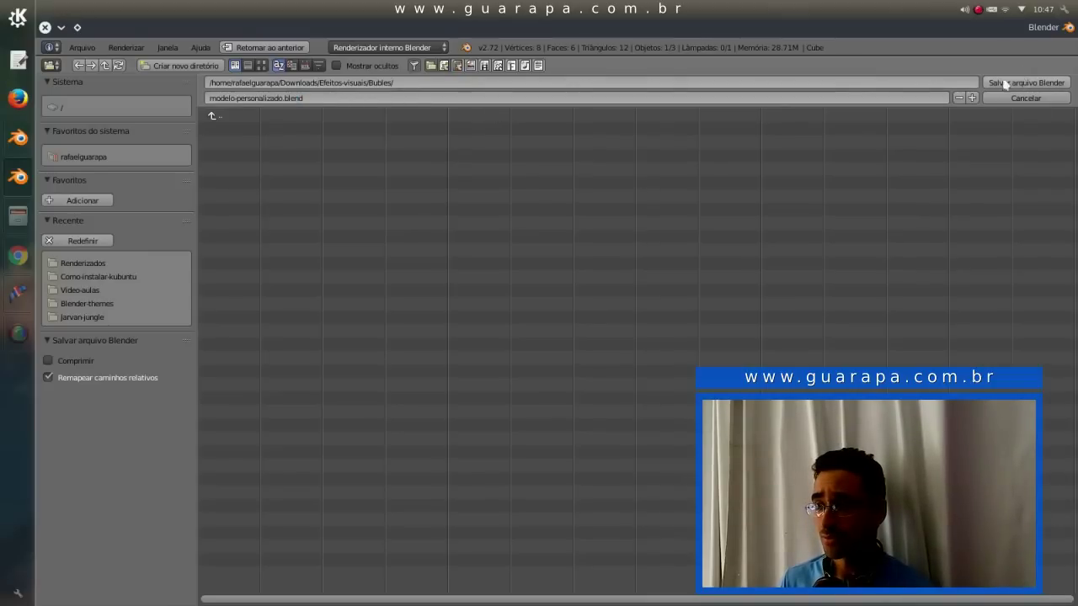
pyautogui.click(1026, 84)
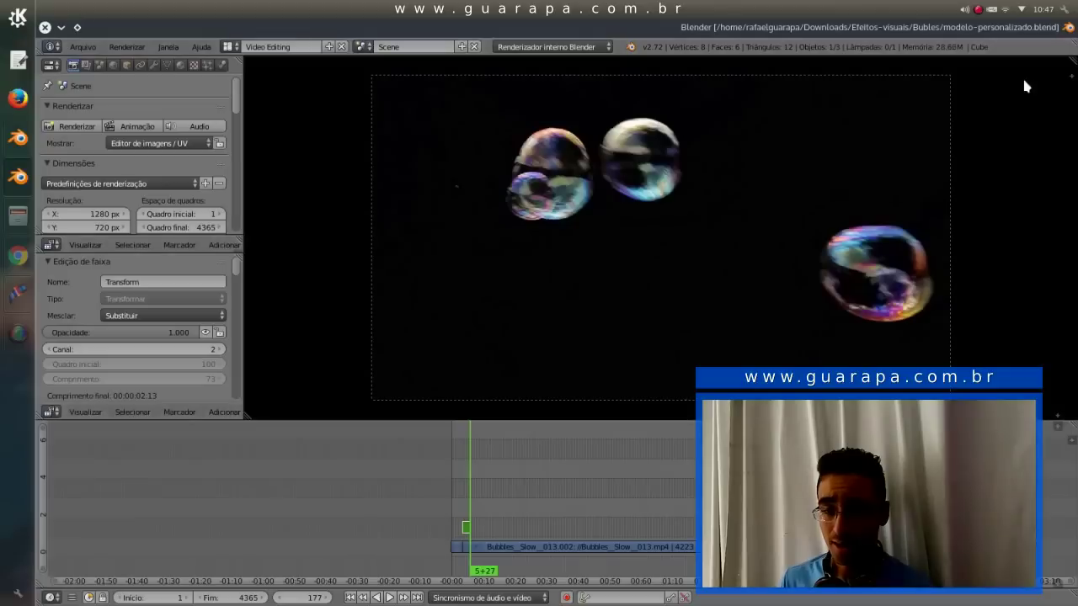
pyautogui.click(18, 215)
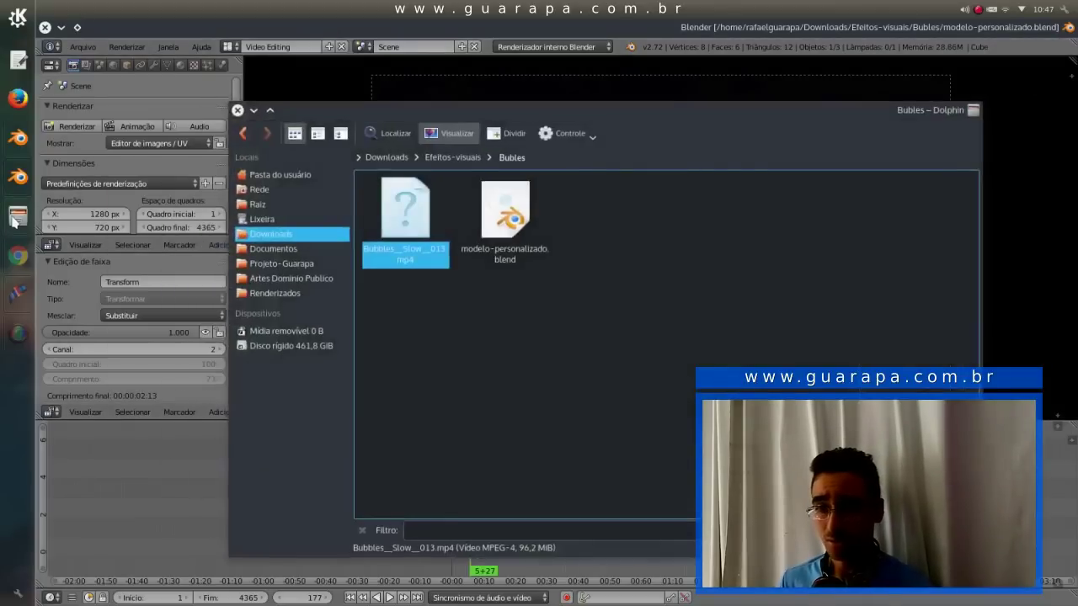
# Step: Copy modelo-personalizado.blend in Dolphin as modelo-personalizado-2.blend, then close Blender
pyautogui.click(505, 210)
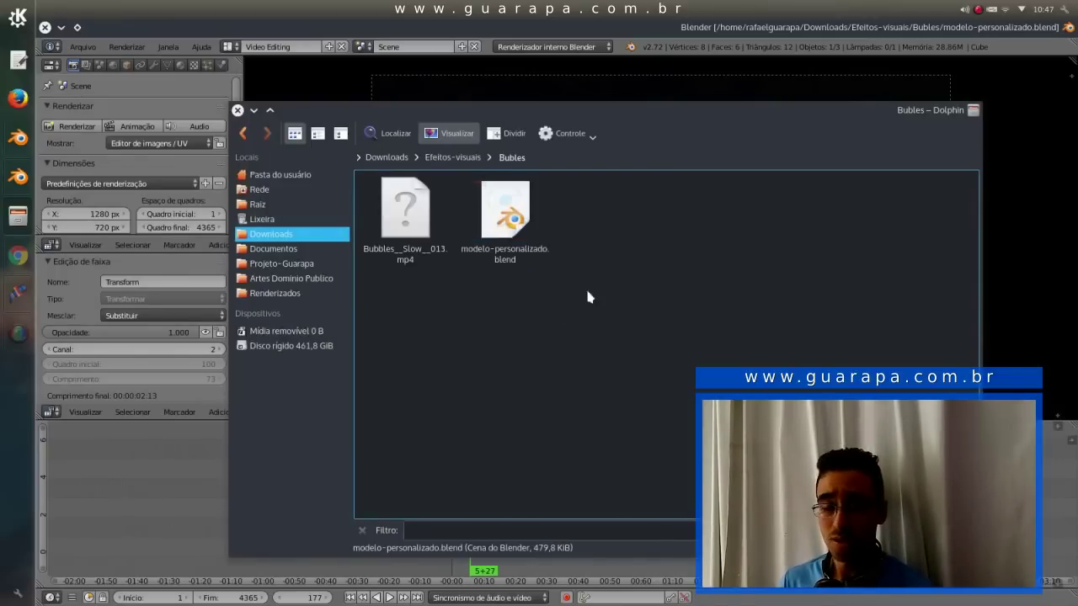
pyautogui.click(673, 324)
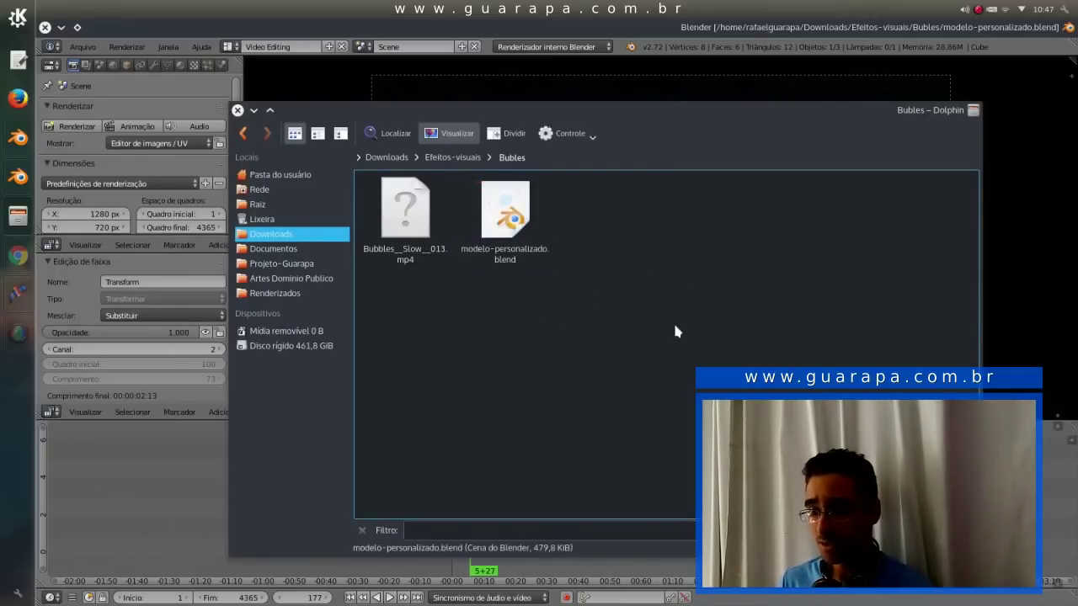
pyautogui.hotkey('ctrl', 'v')
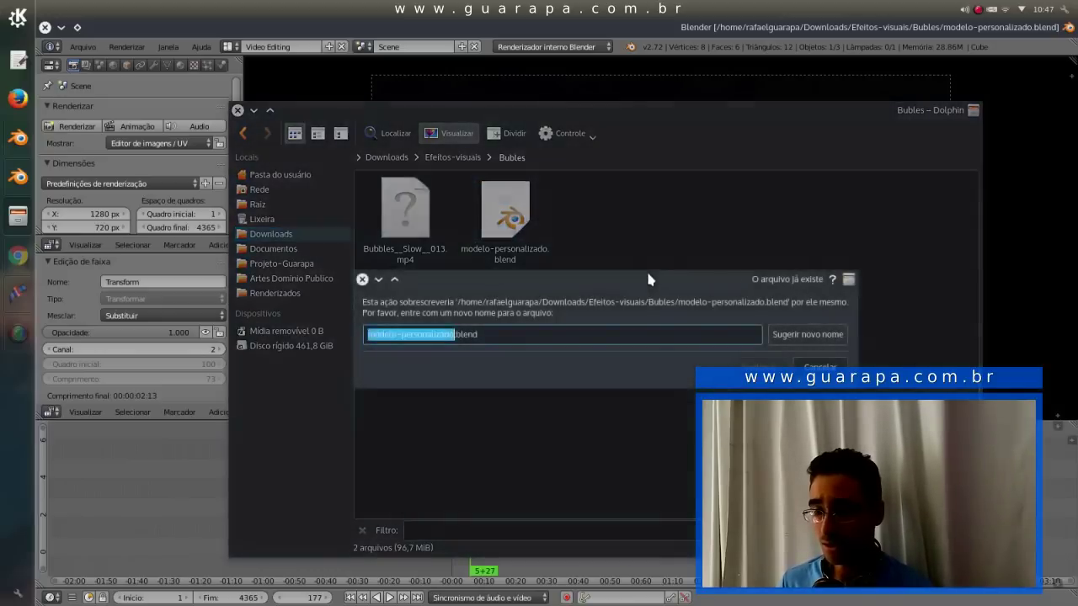
pyautogui.press('Right')
pyautogui.write('-2')
pyautogui.press('Return')
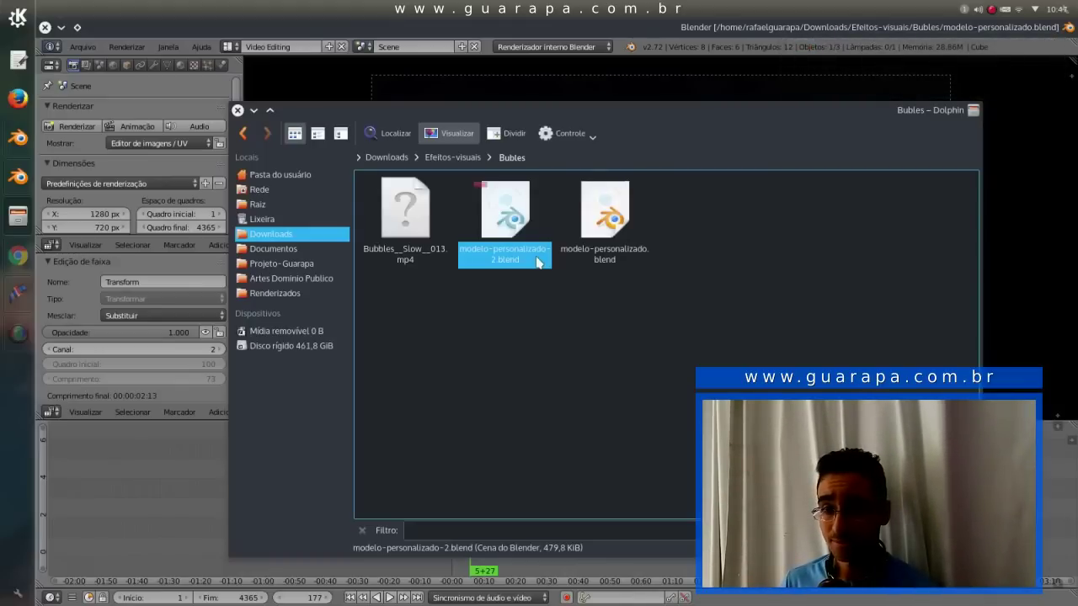
pyautogui.click(46, 28)
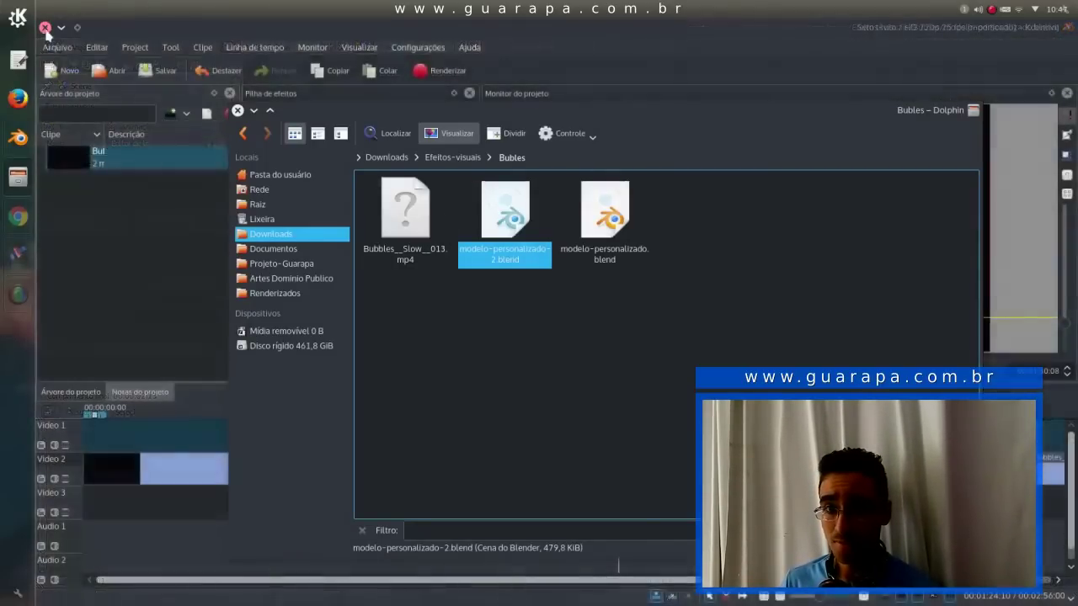
# Step: Open modelo-personalizado-2.blend in Blender and maximize its window
pyautogui.click(59, 28)
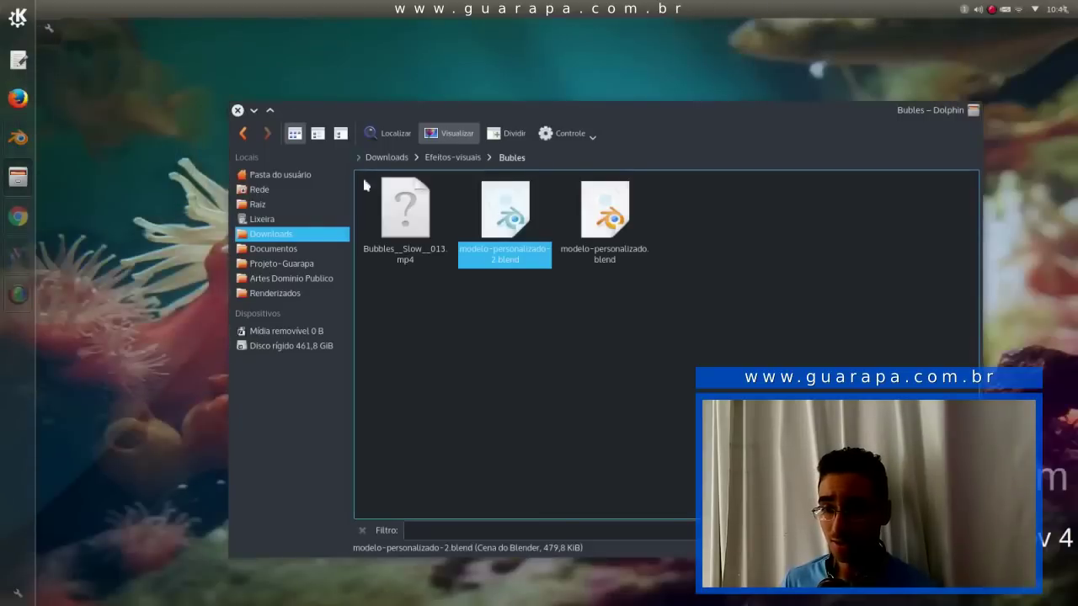
pyautogui.click(520, 270)
pyautogui.click(516, 258)
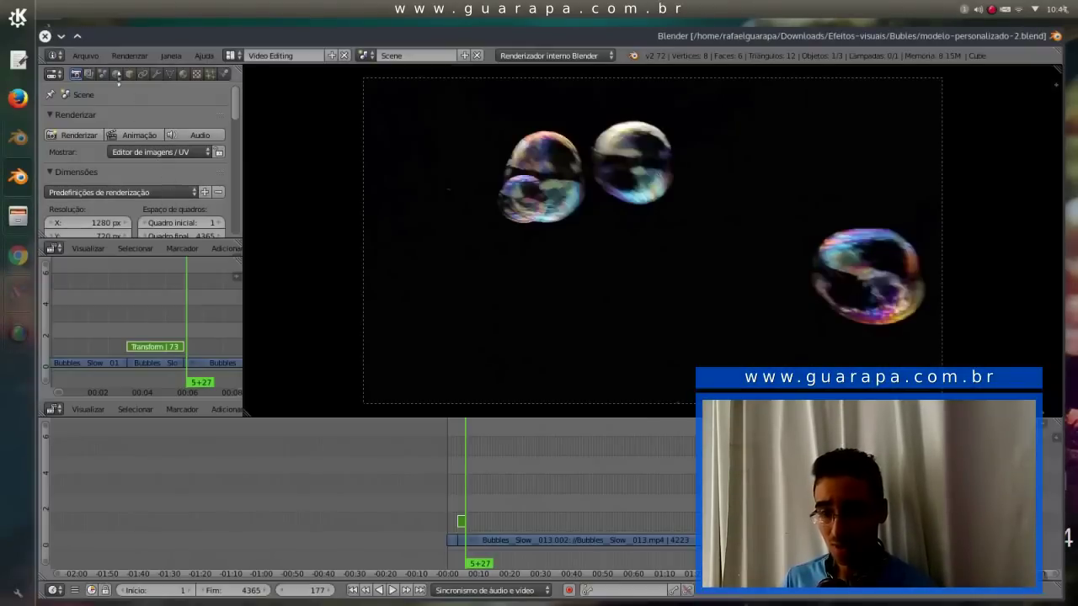
pyautogui.click(74, 35)
# Step: Delete the bubbles video strip and save over modelo-personalizado-2.blend
pyautogui.rightClick(503, 548)
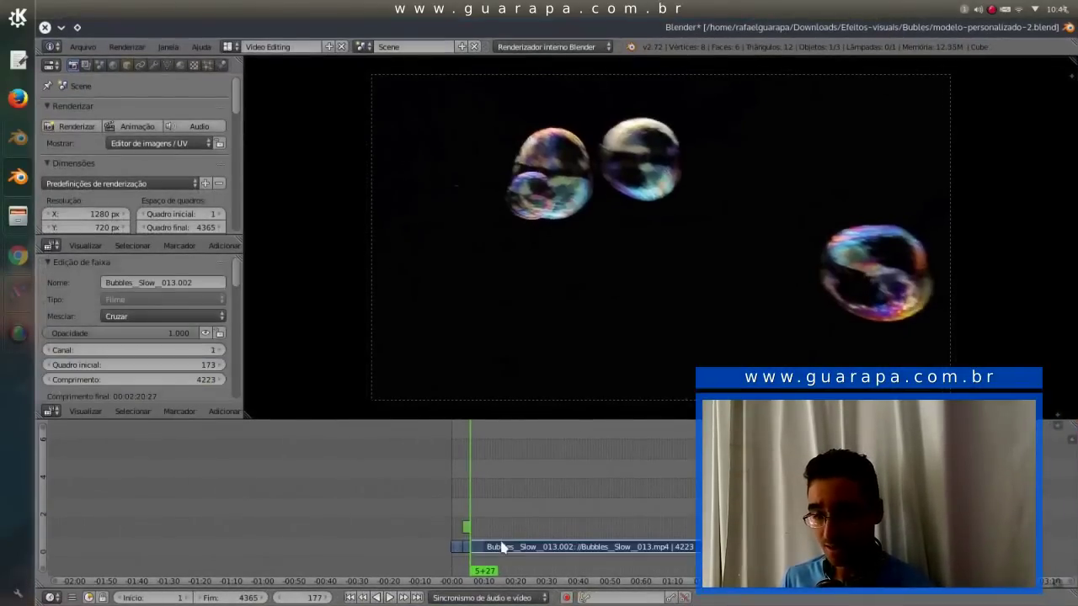
pyautogui.press('x')
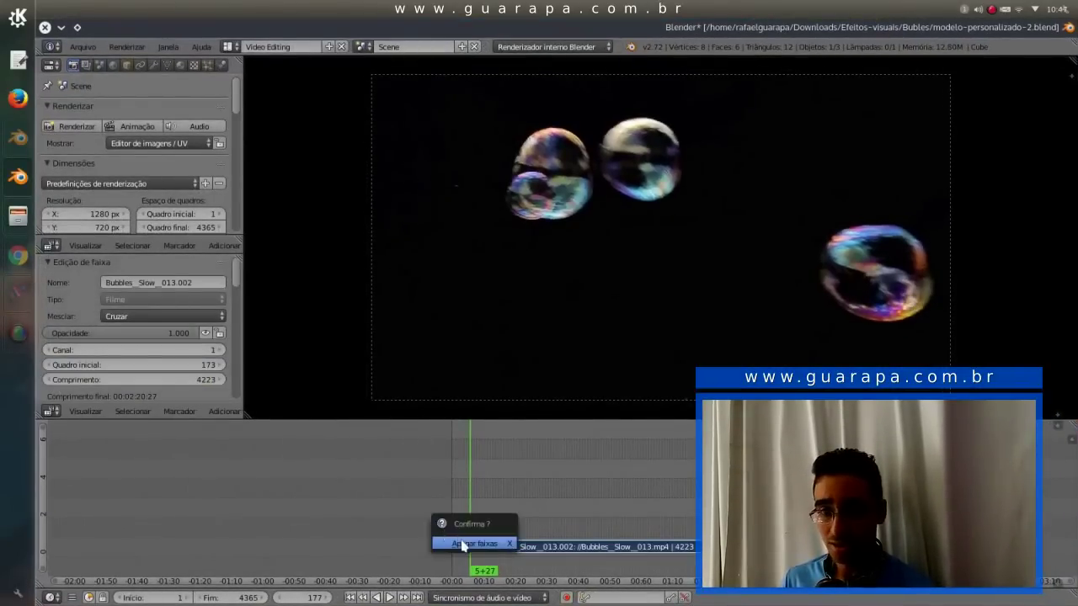
pyautogui.click(463, 546)
pyautogui.click(452, 514)
pyautogui.hotkey('ctrl', 's')
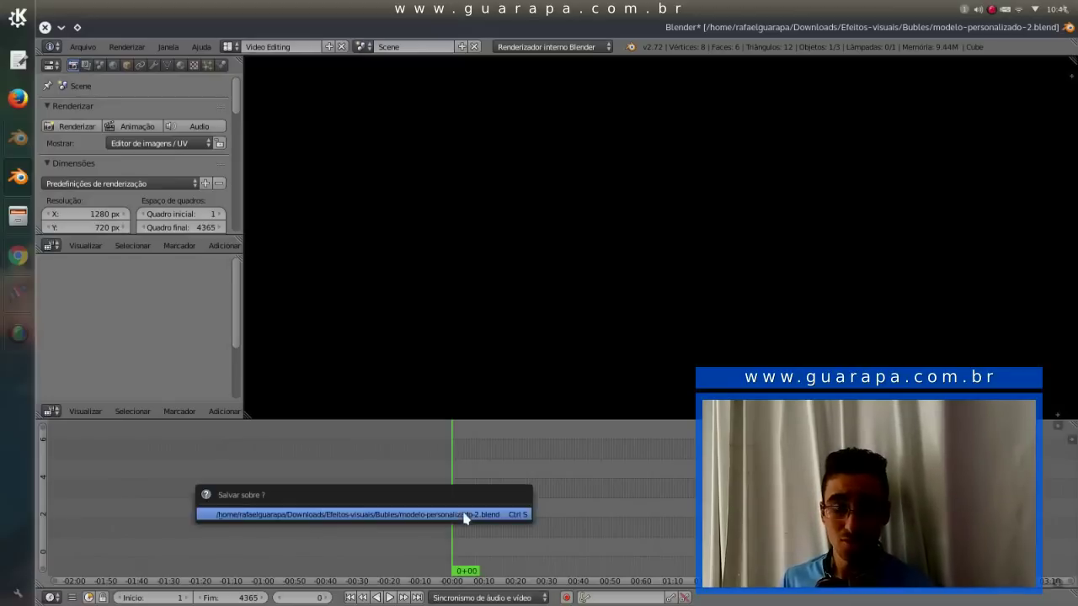
pyautogui.click(464, 515)
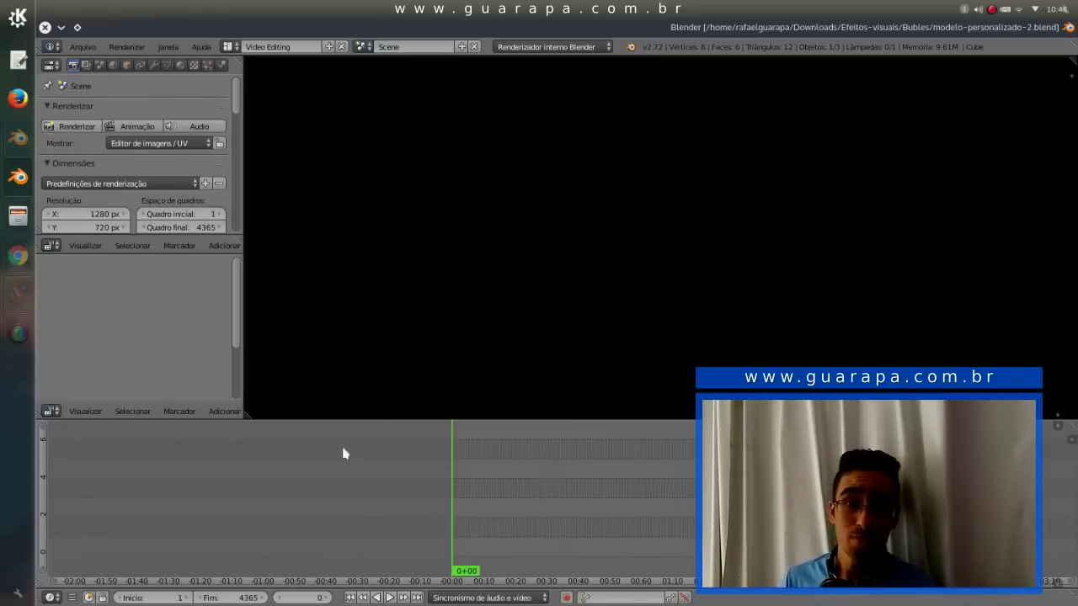
pyautogui.click(88, 50)
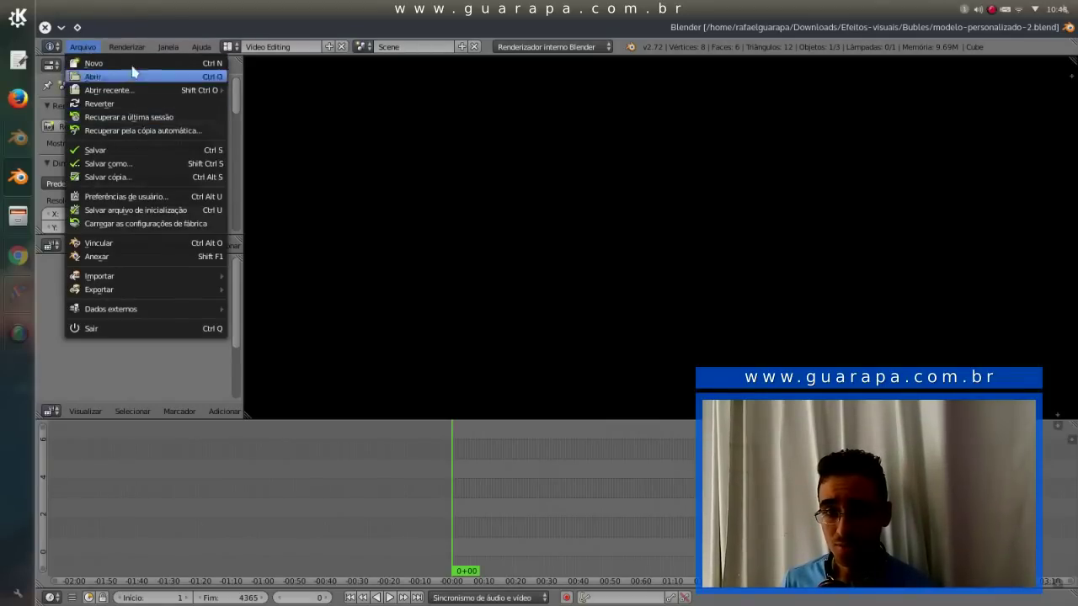
# Step: Save the empty Video Editing layout as the startup file, then close Blender
pyautogui.moveTo(132, 92)
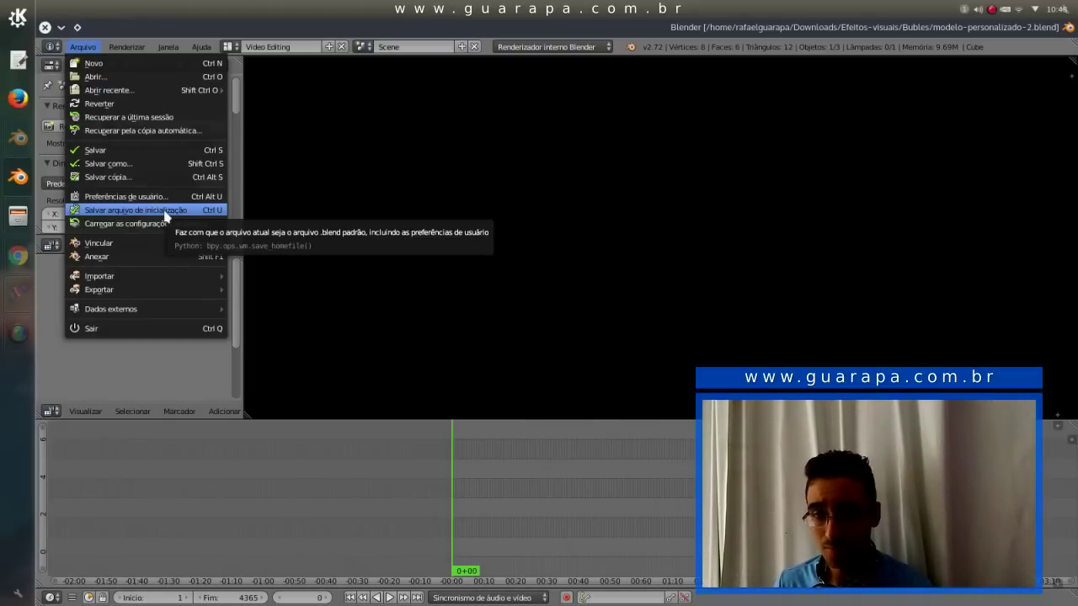
pyautogui.click(166, 213)
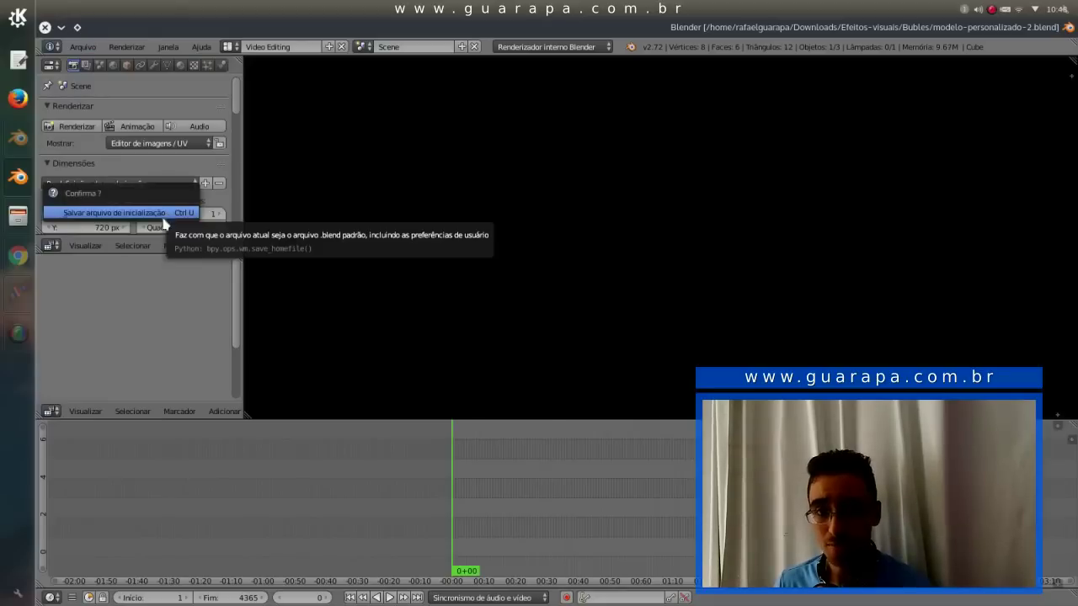
pyautogui.click(140, 216)
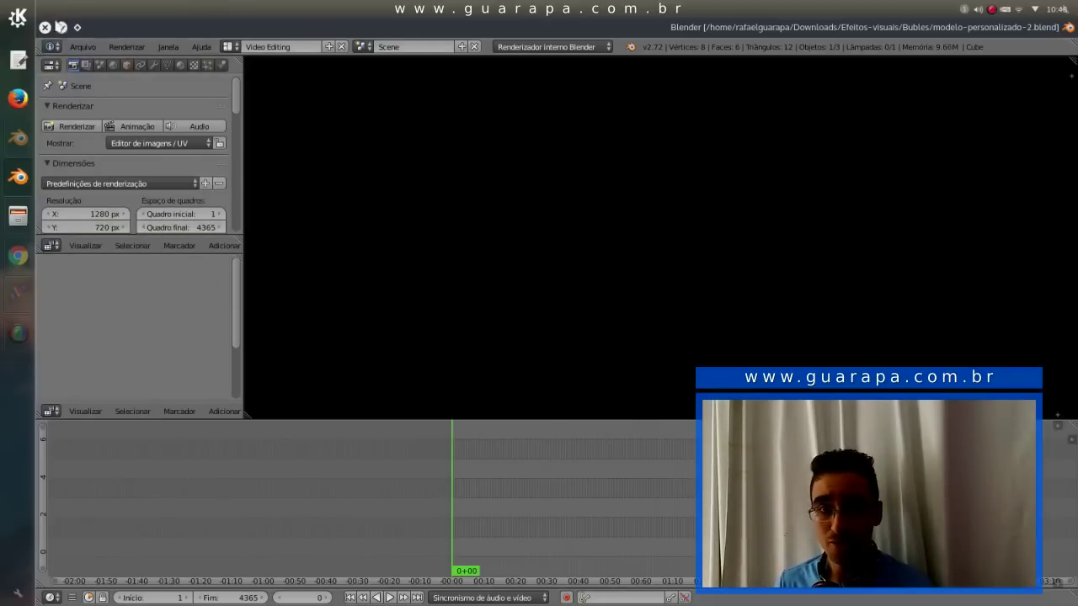
pyautogui.click(45, 28)
# Step: Search the KDE application launcher for Blender
pyautogui.click(25, 18)
pyautogui.click(28, 21)
pyautogui.write('b')
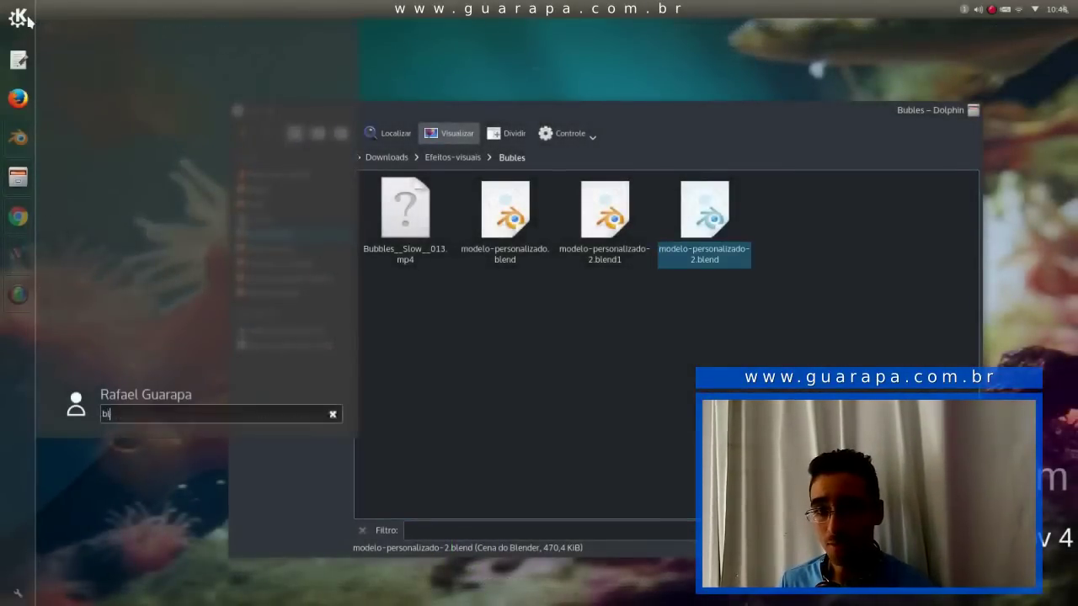
pyautogui.write('r')
# Step: Relaunch Blender and dismiss the splash screen to reach the empty Video Editing layout
pyautogui.click(182, 39)
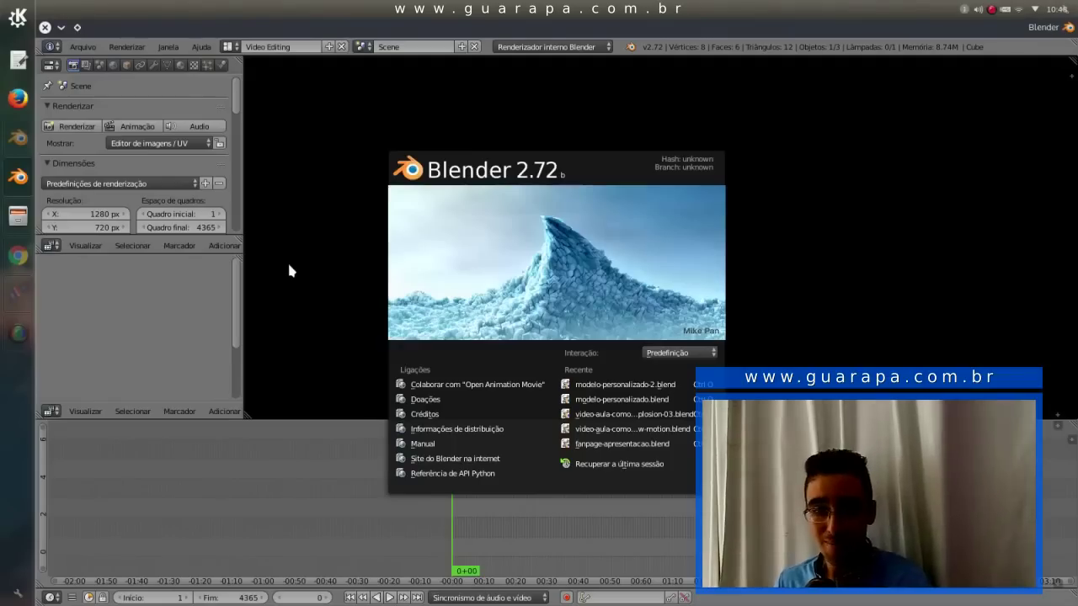
pyautogui.click(337, 280)
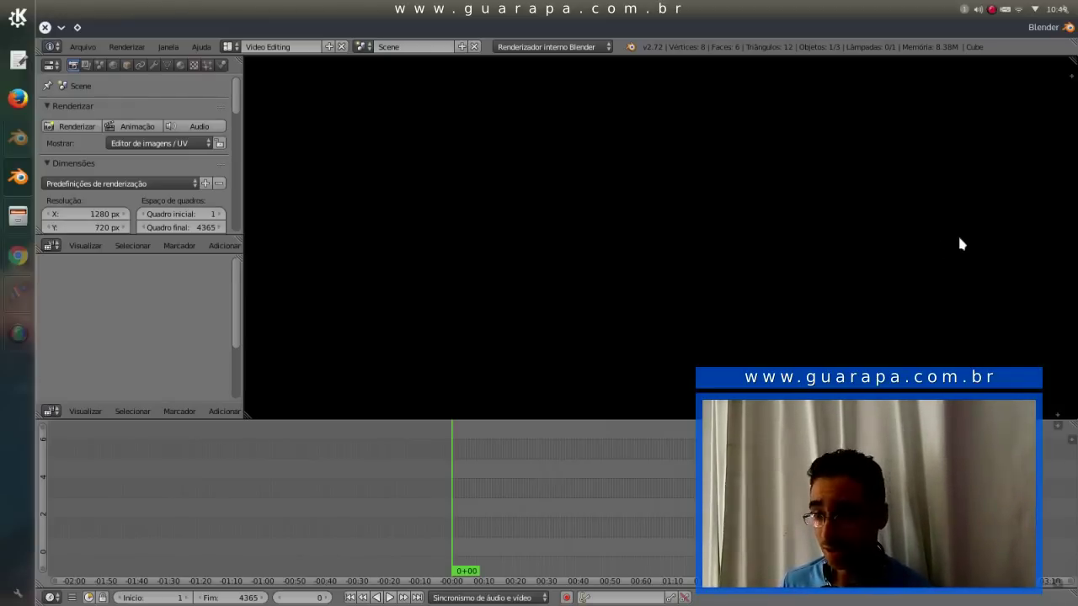
# Step: Switch to the explosion project and view its 3D scene through the camera
pyautogui.click(12, 140)
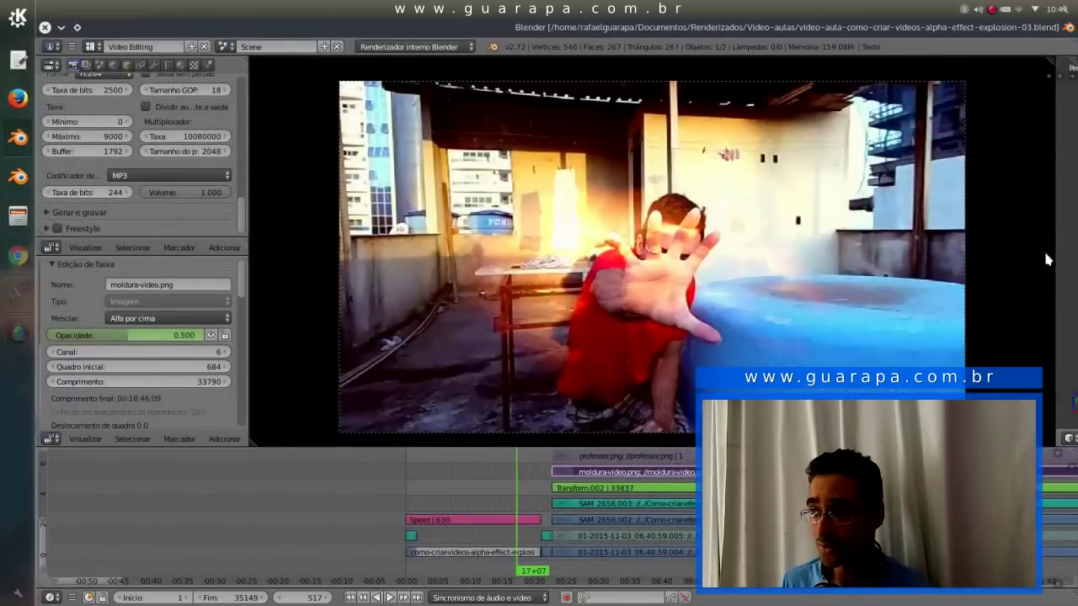
pyautogui.moveTo(1055, 253); pyautogui.dragTo(511, 249)
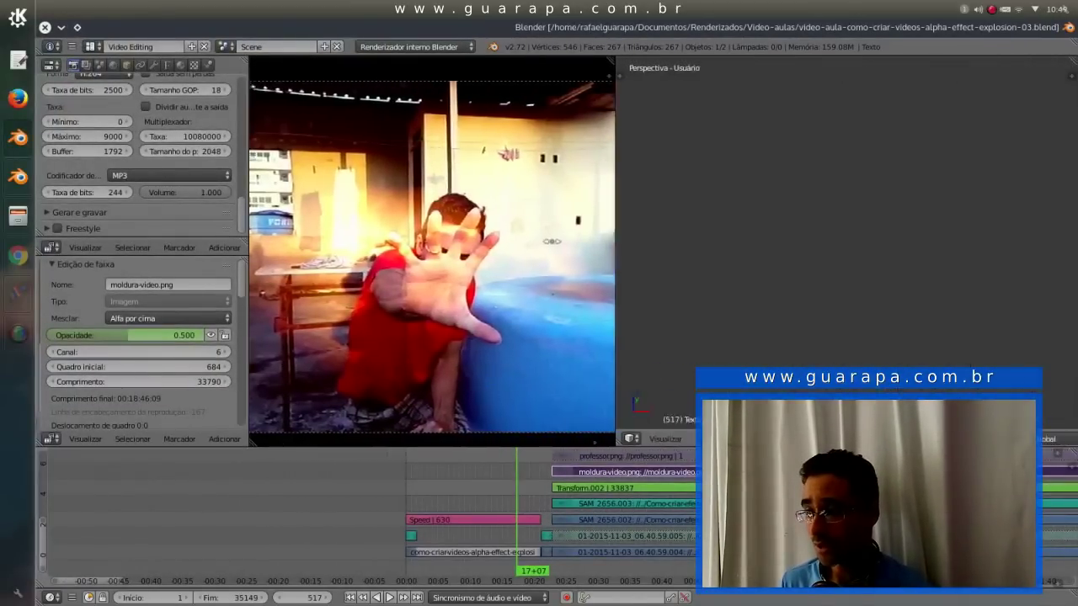
pyautogui.press('KP_0')
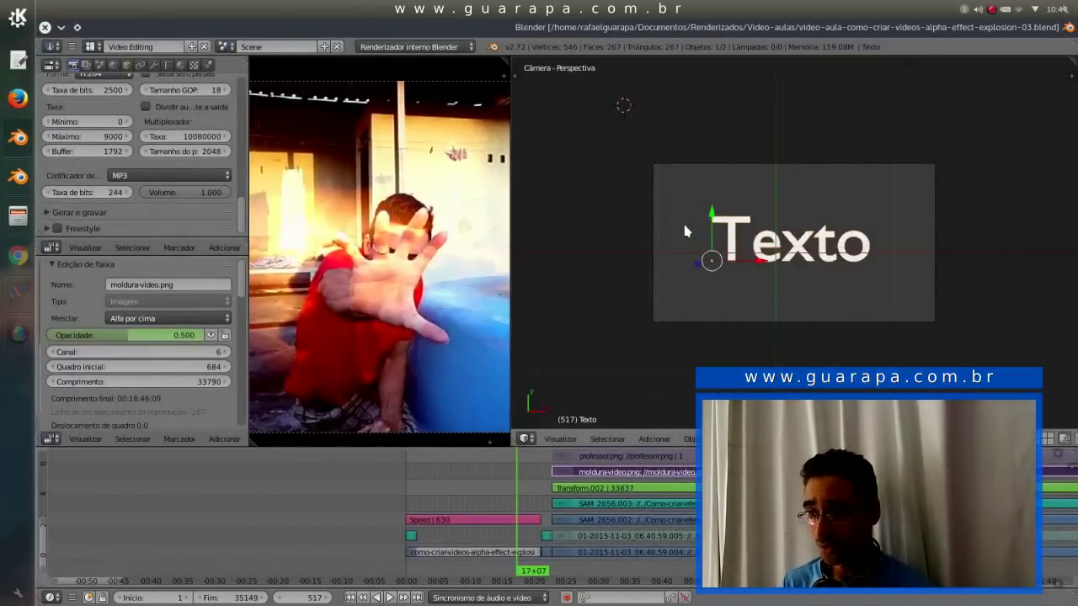
# Step: Retype the text object as 'Texto', then widen the preview back over the 3D view
pyautogui.press('Tab')
pyautogui.press('BackSpace')
pyautogui.press('BackSpace')
pyautogui.press('BackSpace')
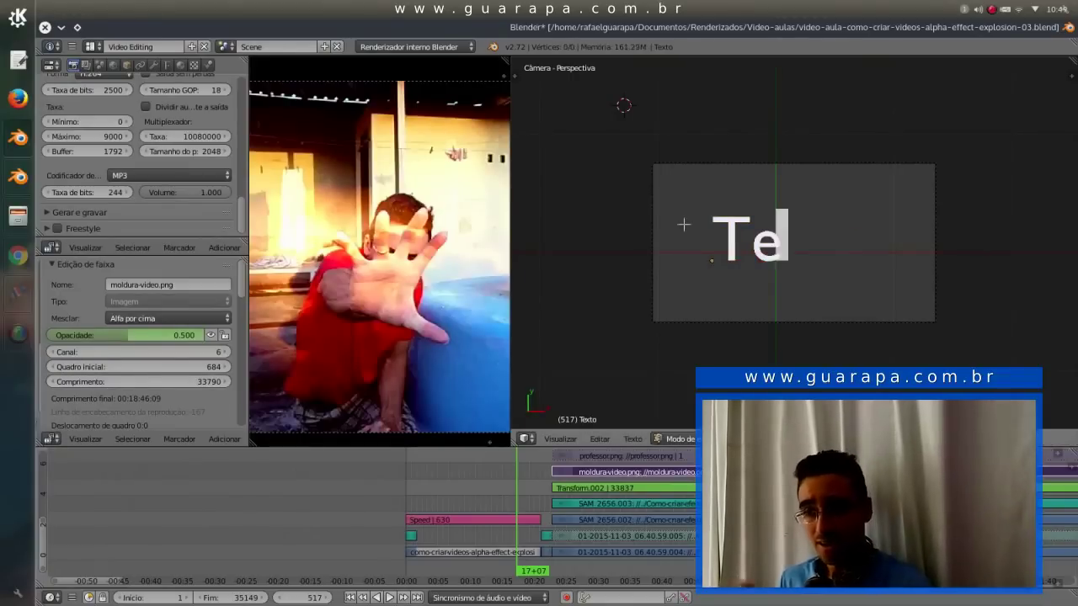
pyautogui.press('BackSpace')
pyautogui.press('BackSpace')
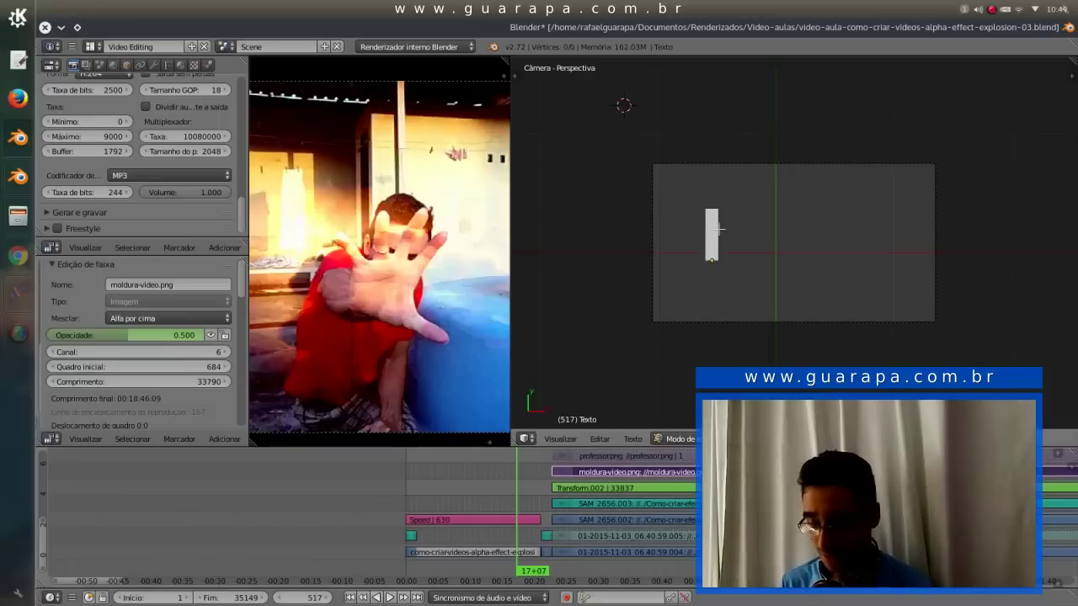
pyautogui.write('Te')
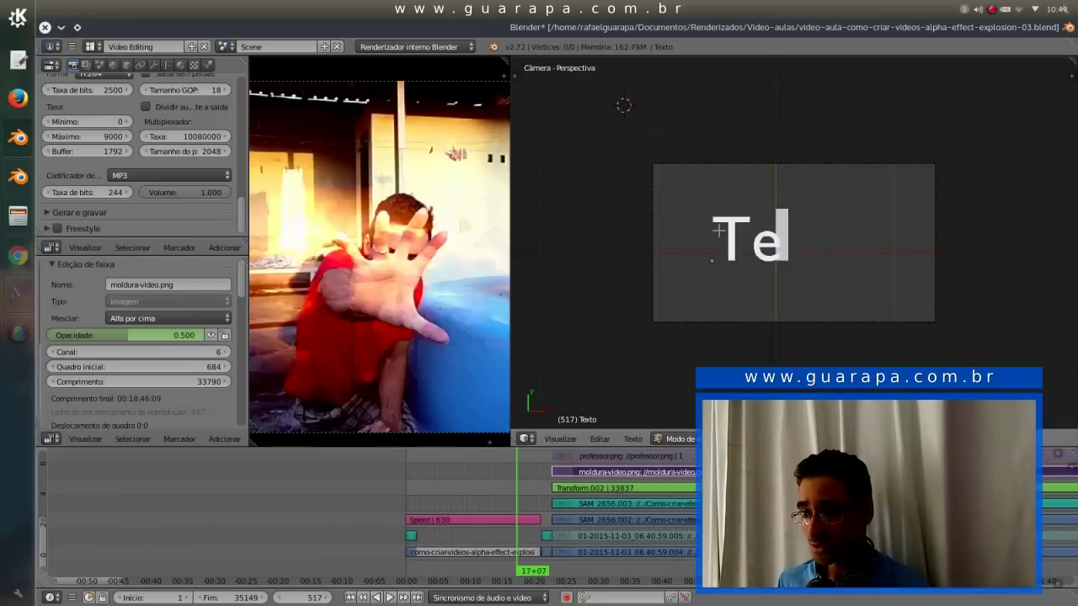
pyautogui.write('xto')
pyautogui.press('Tab')
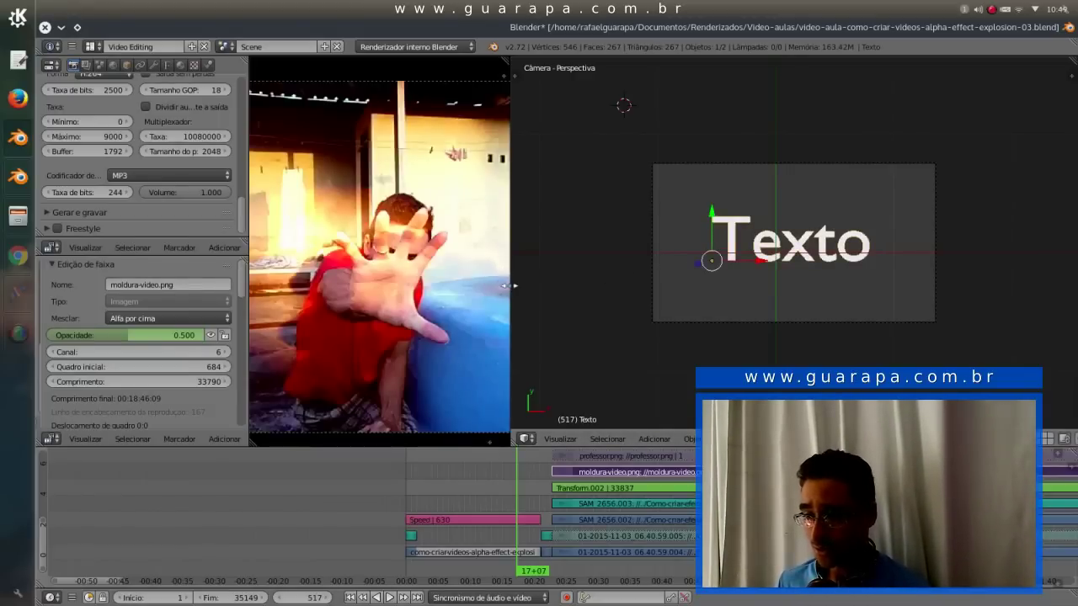
pyautogui.moveTo(511, 290); pyautogui.dragTo(1057, 290)
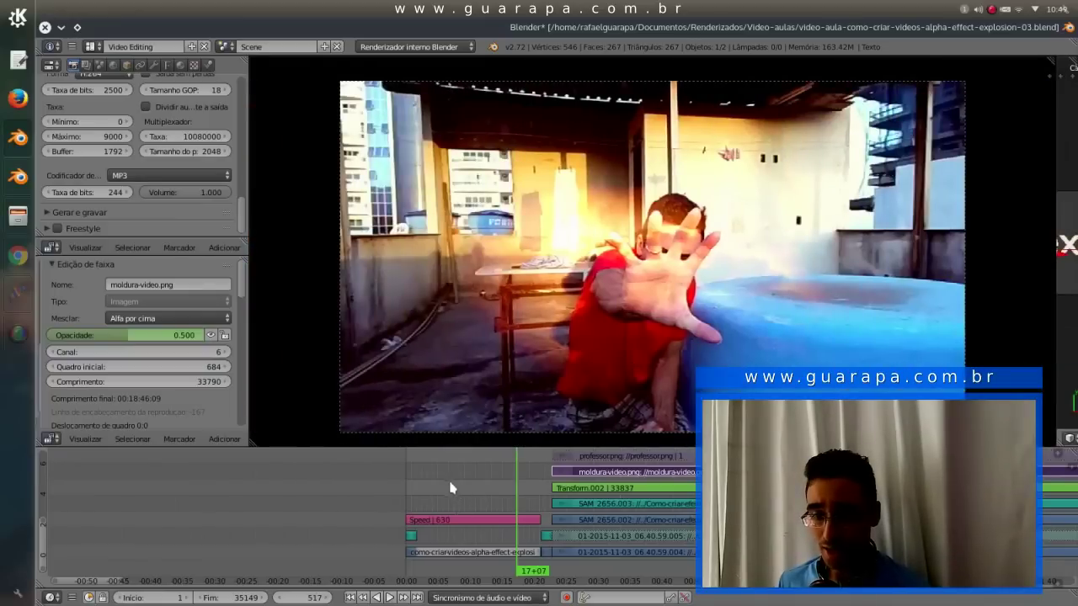
# Step: Add the text scene as a strip at frame 192 with Alpha Over blending
pyautogui.click(447, 488)
pyautogui.click(224, 439)
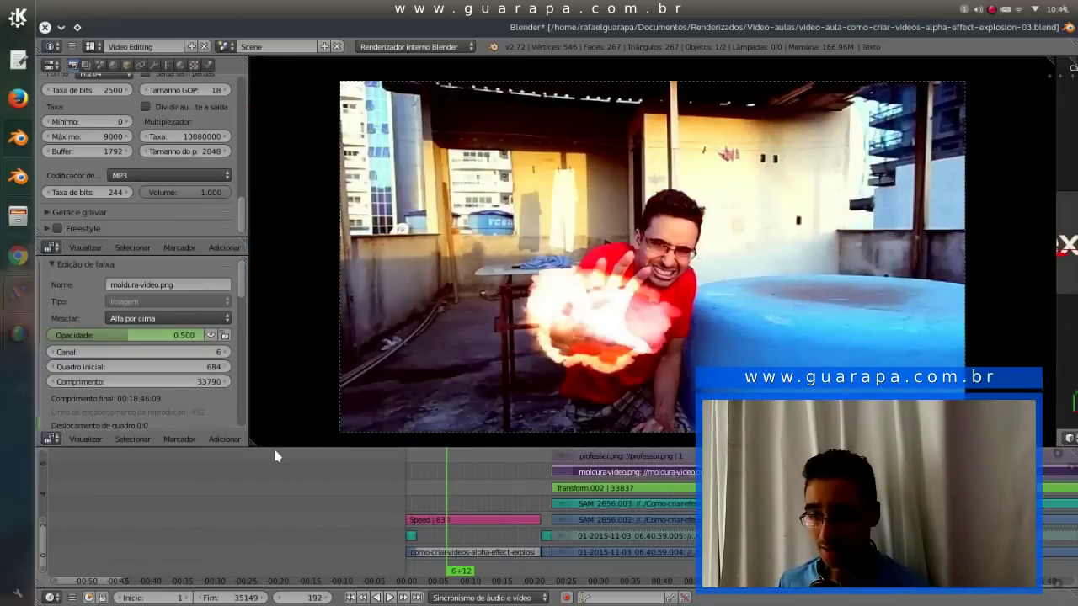
pyautogui.click(225, 439)
pyautogui.moveTo(253, 418)
pyautogui.click(337, 425)
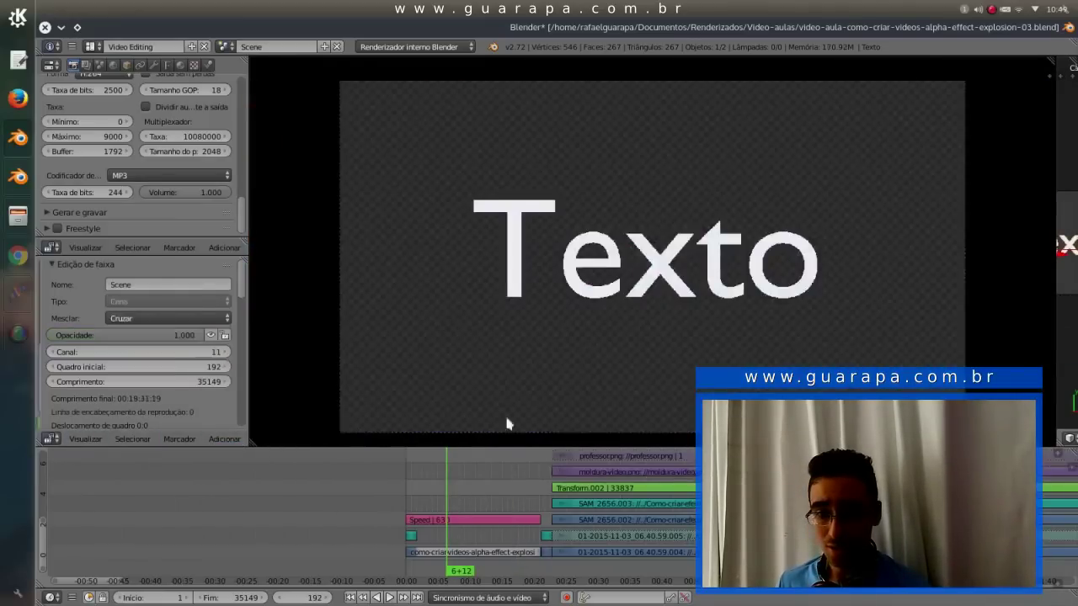
pyautogui.click(168, 319)
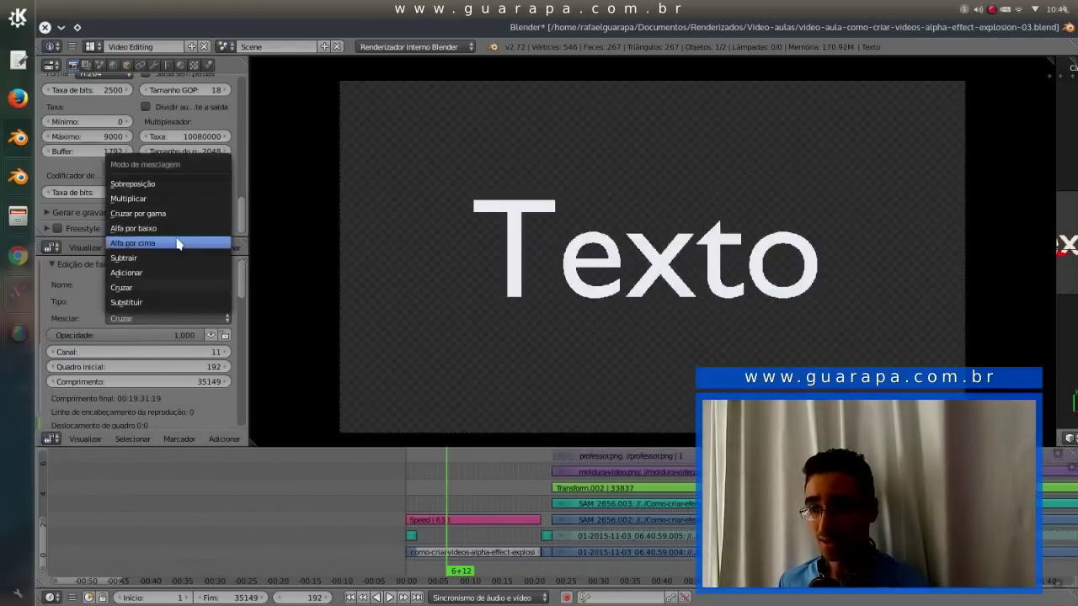
pyautogui.click(160, 240)
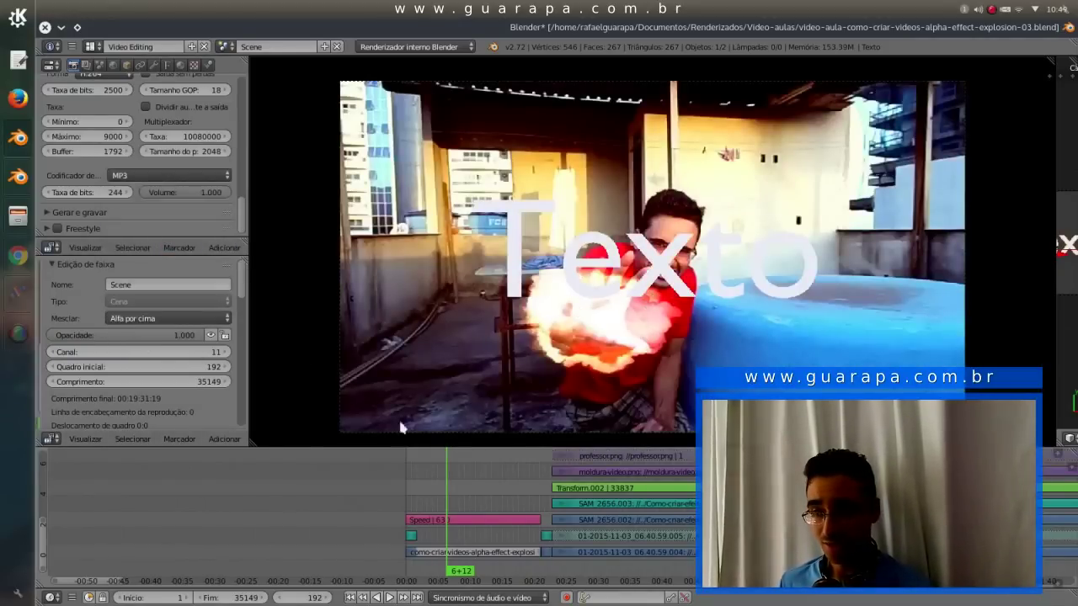
# Step: Scrub back, narrow the preview to reveal the camera view, and show Texto's text properties
pyautogui.moveTo(462, 508)
pyautogui.mouseDown()
pyautogui.moveTo(438, 512)
pyautogui.moveTo(457, 512)
pyautogui.mouseUp()
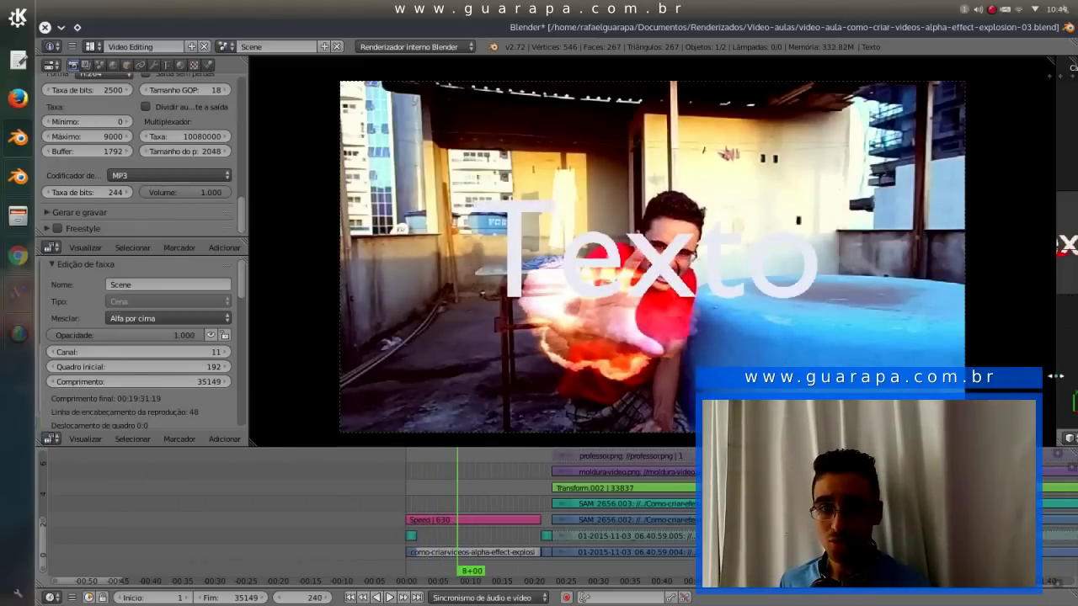
pyautogui.moveTo(1055, 377); pyautogui.dragTo(636, 377)
pyautogui.click(168, 65)
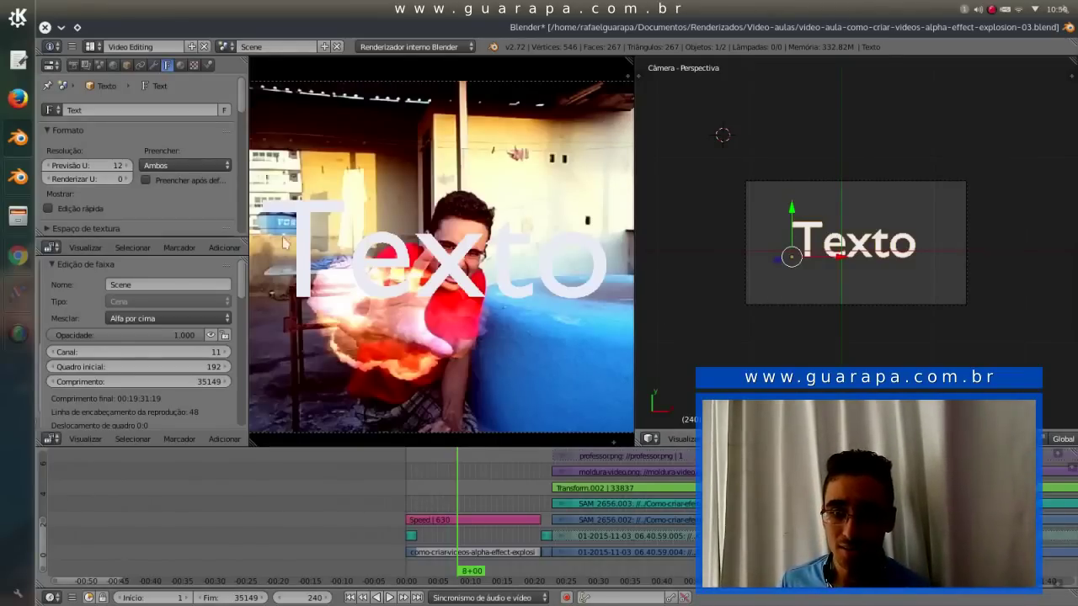
# Step: Switch to the Default layout and zoom the 3D view to inspect the text scene
pyautogui.click(91, 47)
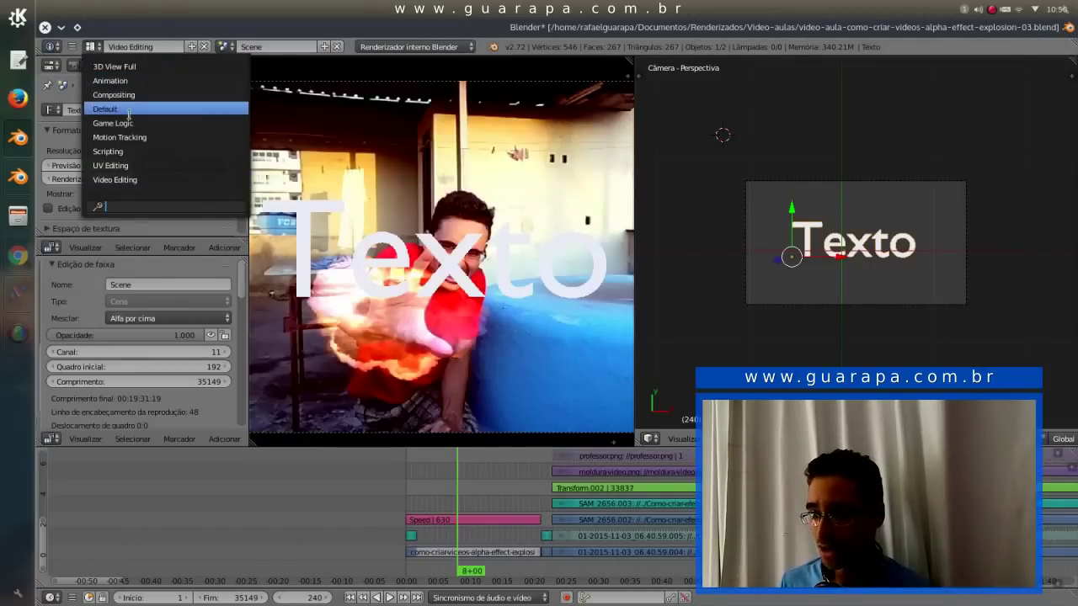
pyautogui.click(126, 108)
pyautogui.scroll(4, 612, 260)
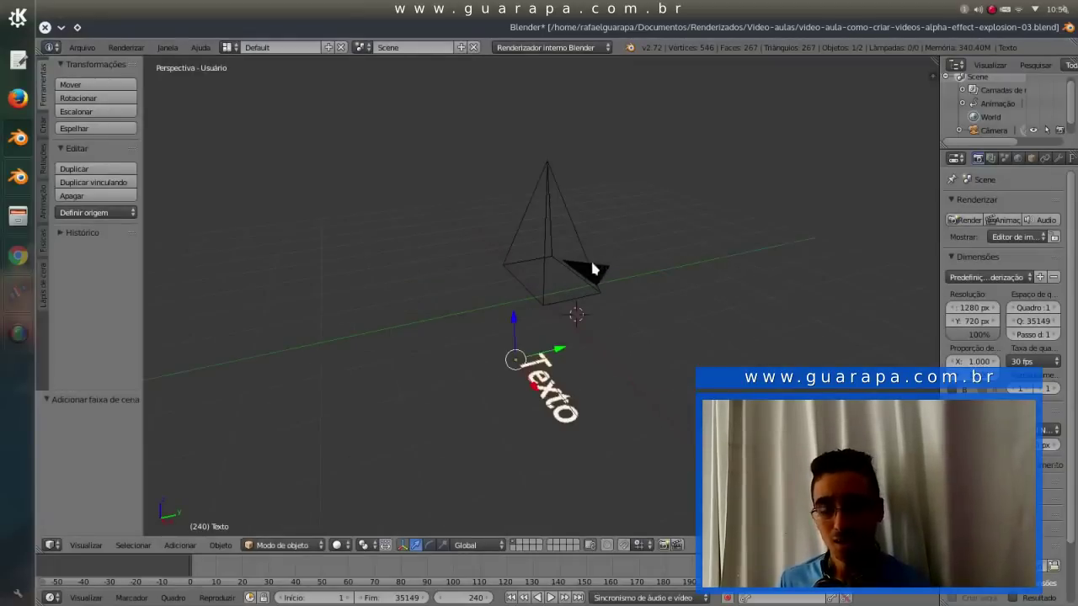
pyautogui.scroll(-8, 598, 272)
pyautogui.scroll(3, 352, 165)
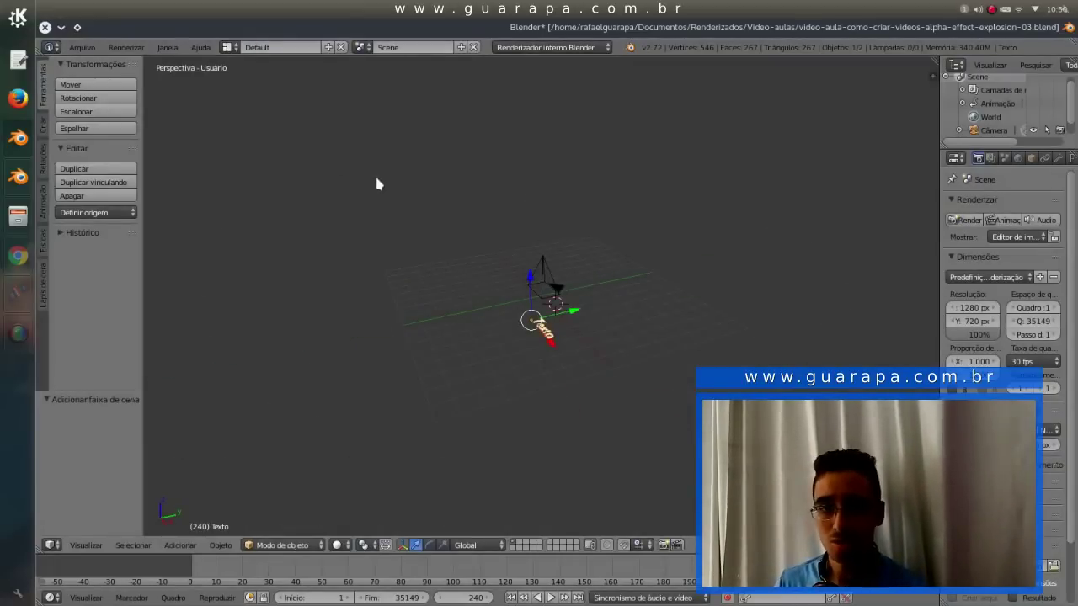
# Step: Return to the Video Editing layout and scrub ahead to frame 318 showing Texto
pyautogui.click(228, 49)
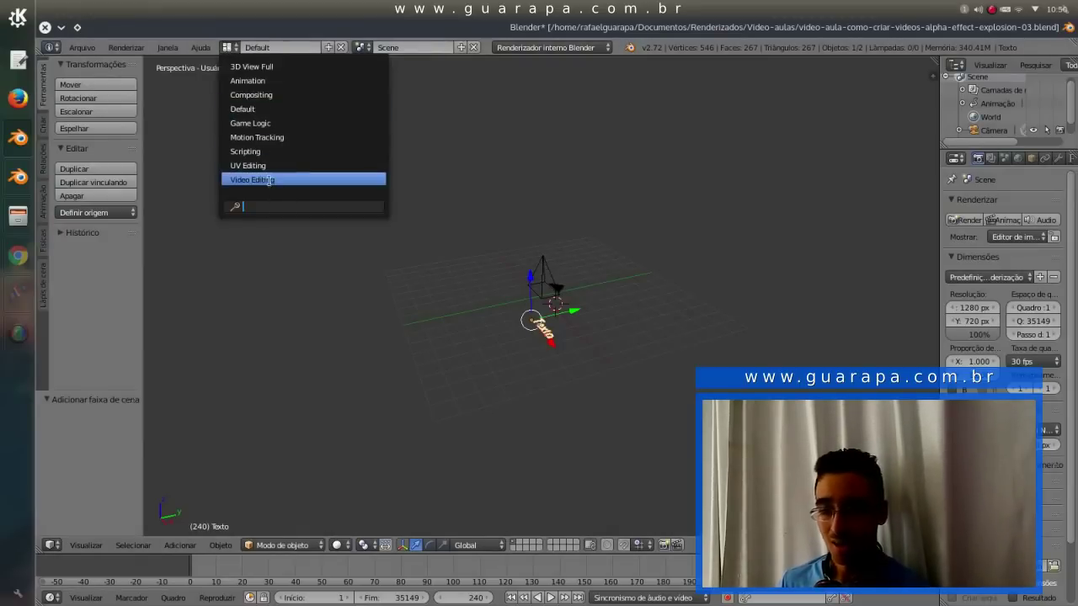
pyautogui.click(268, 180)
pyautogui.moveTo(462, 487); pyautogui.dragTo(486, 493)
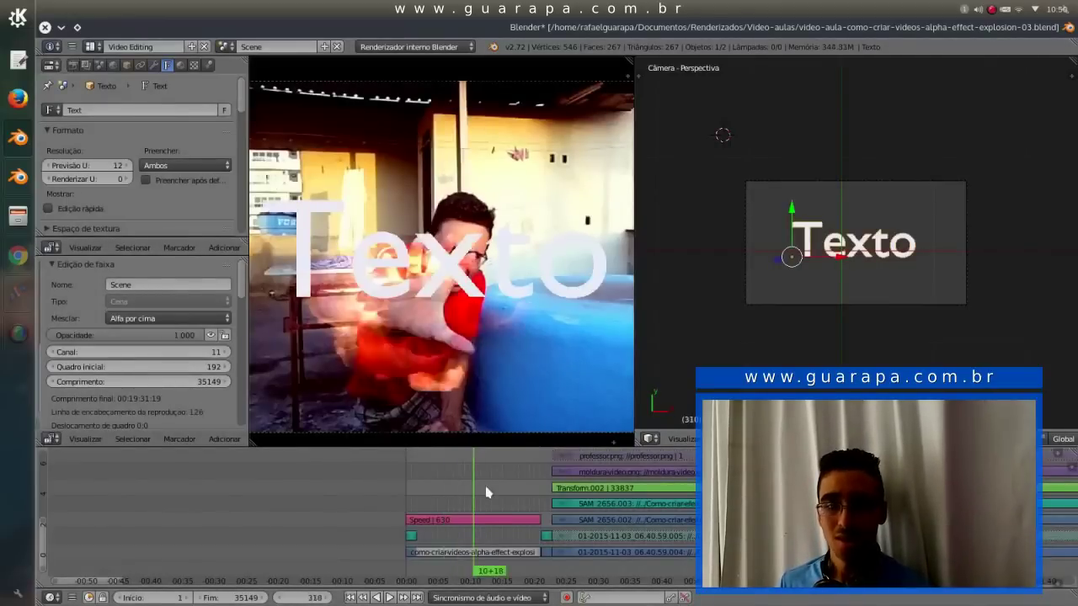